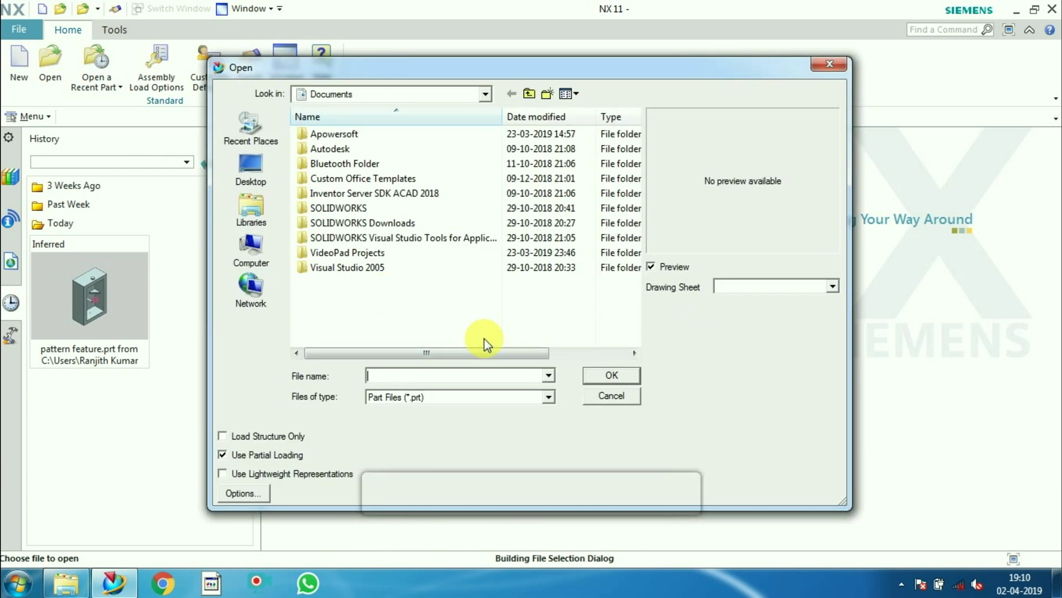
Open the part file named pattern feature from the Desktop folder.
left_click(253, 184)
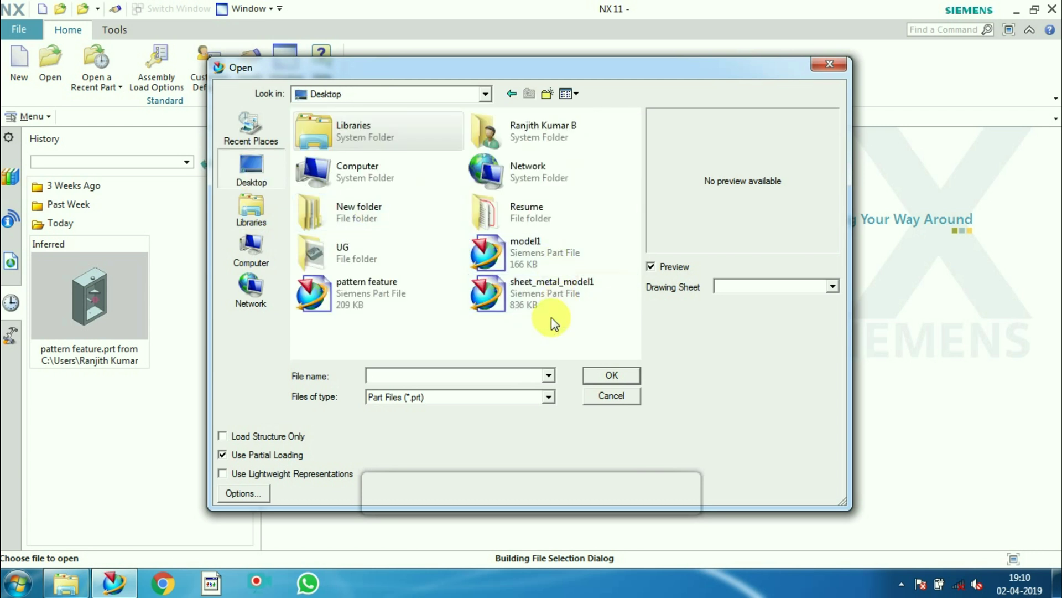
double_click(351, 290)
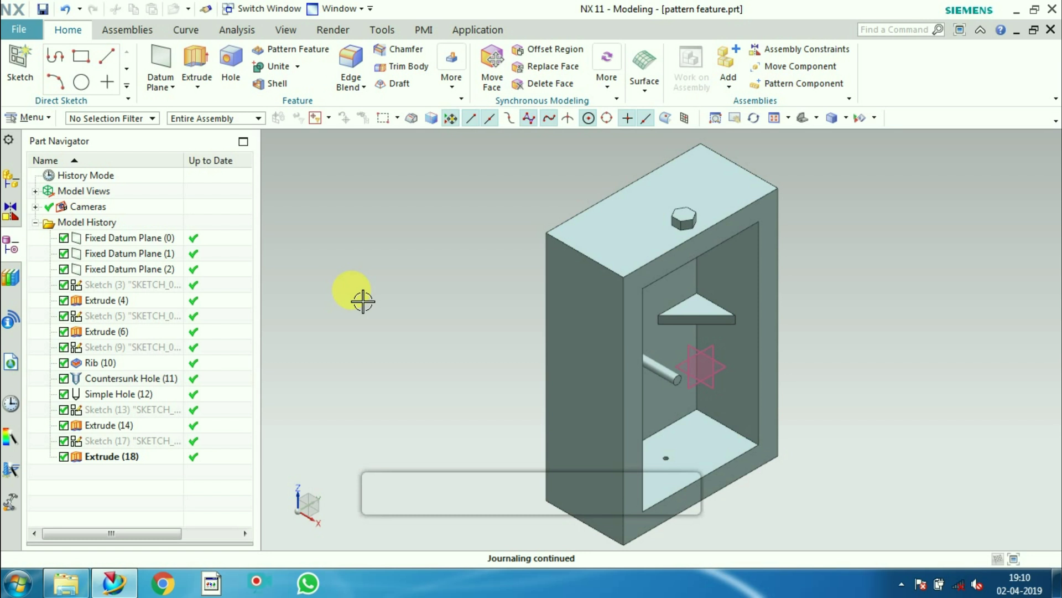
scroll(607, 380, "up", 3)
scroll(611, 387, "down", 4)
middle_click_drag(612, 387, 550, 294)
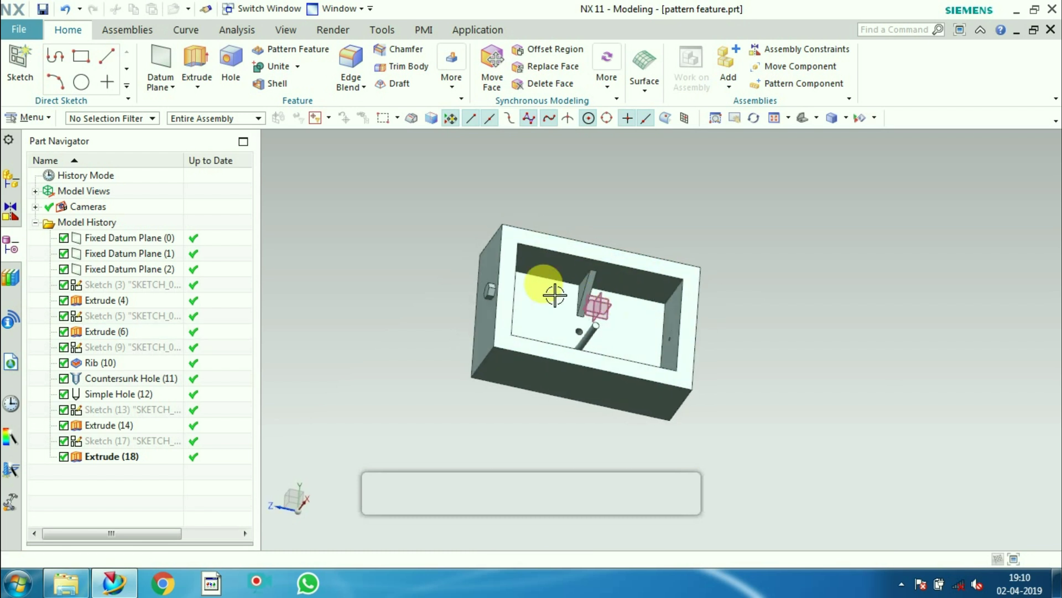
Start a Pattern Feature operation and select the triangular rib inside the box as the feature to pattern.
left_click(299, 50)
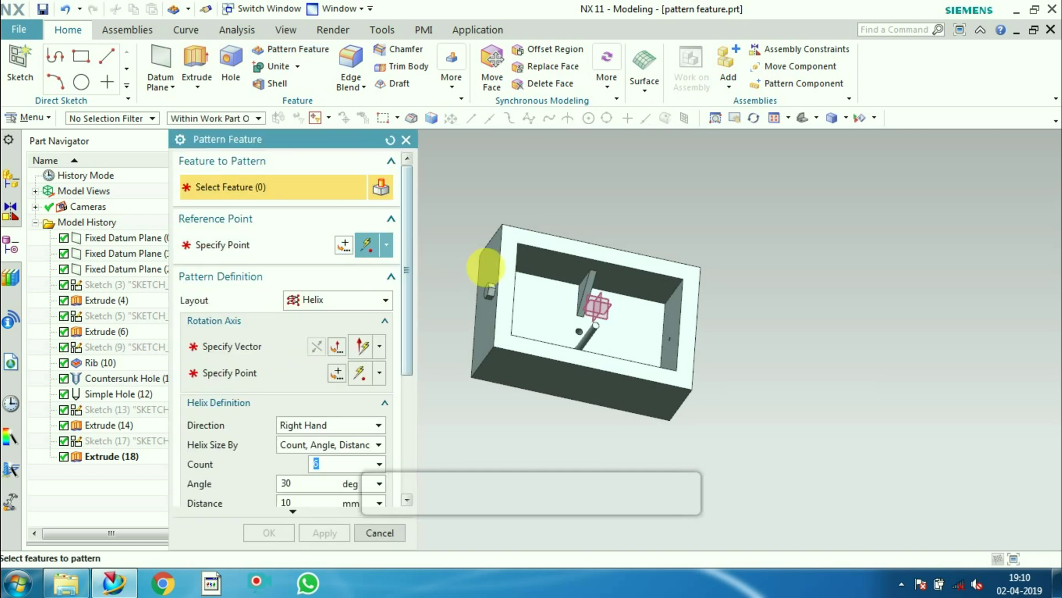
scroll(554, 283, "down", 4)
scroll(607, 302, "up", 5)
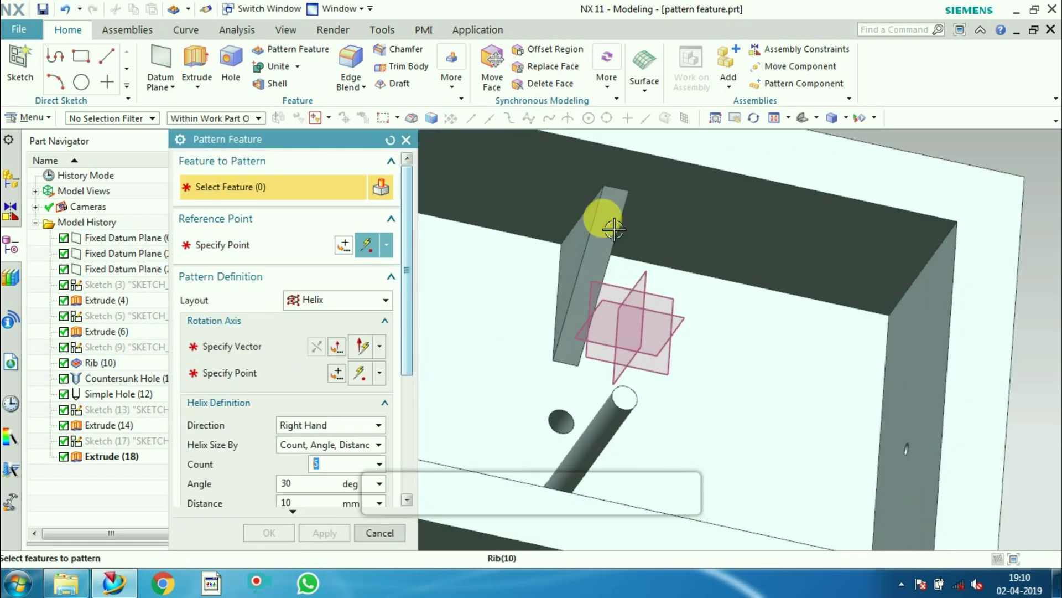
left_click(613, 254)
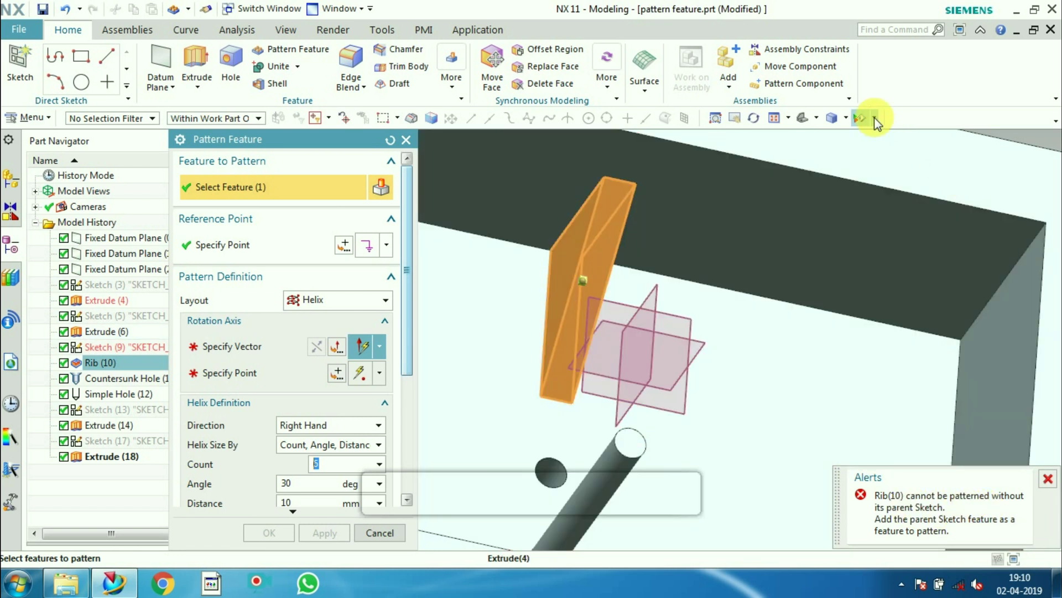
Show all sketches in the part and add the rib's parent sketch to the features to pattern.
left_click(874, 118)
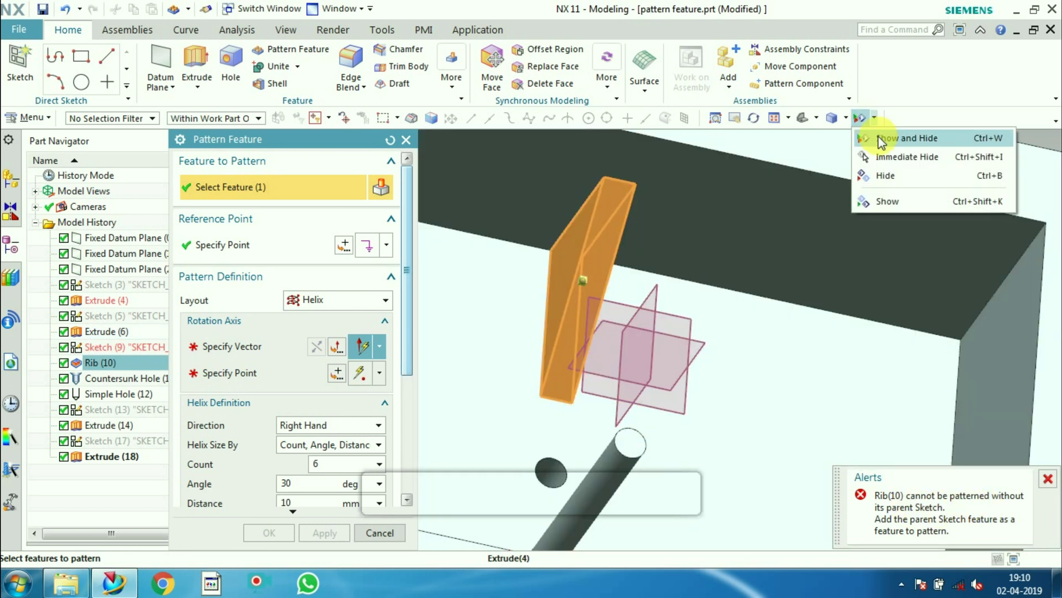
left_click(881, 139)
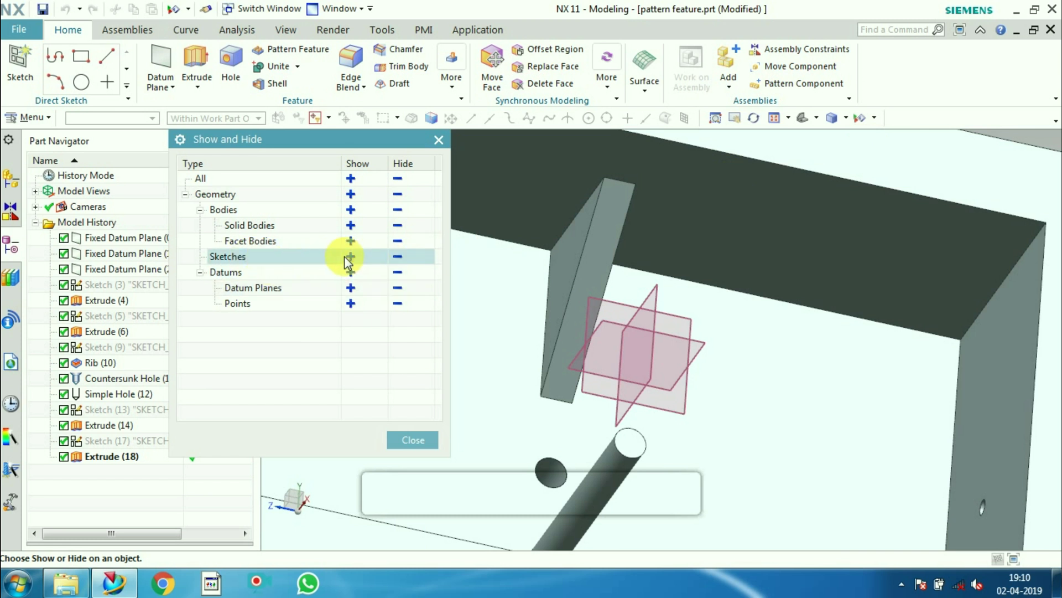
left_click(351, 257)
left_click(413, 439)
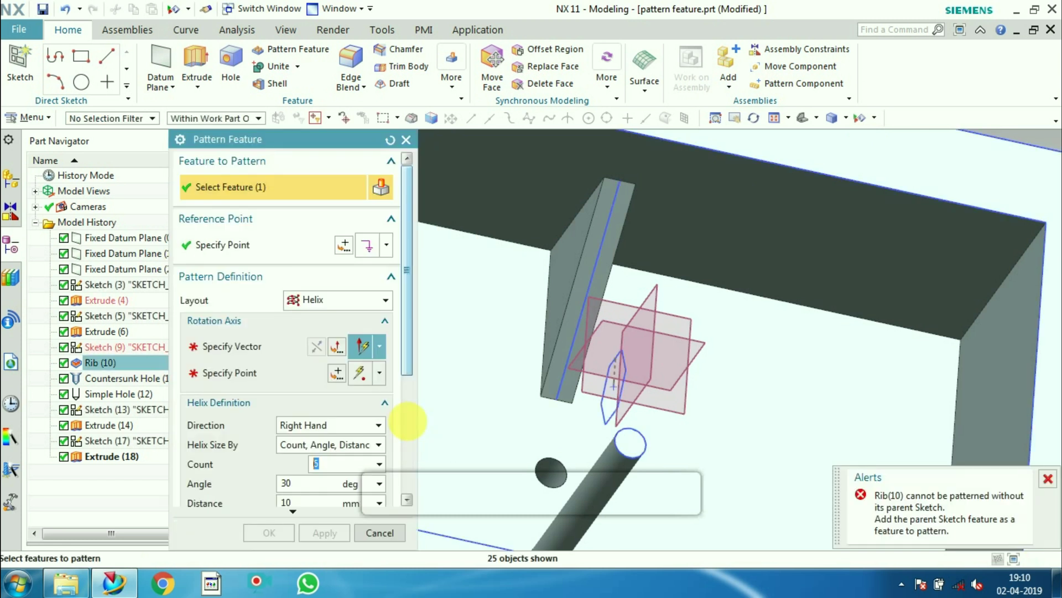
left_click(607, 273)
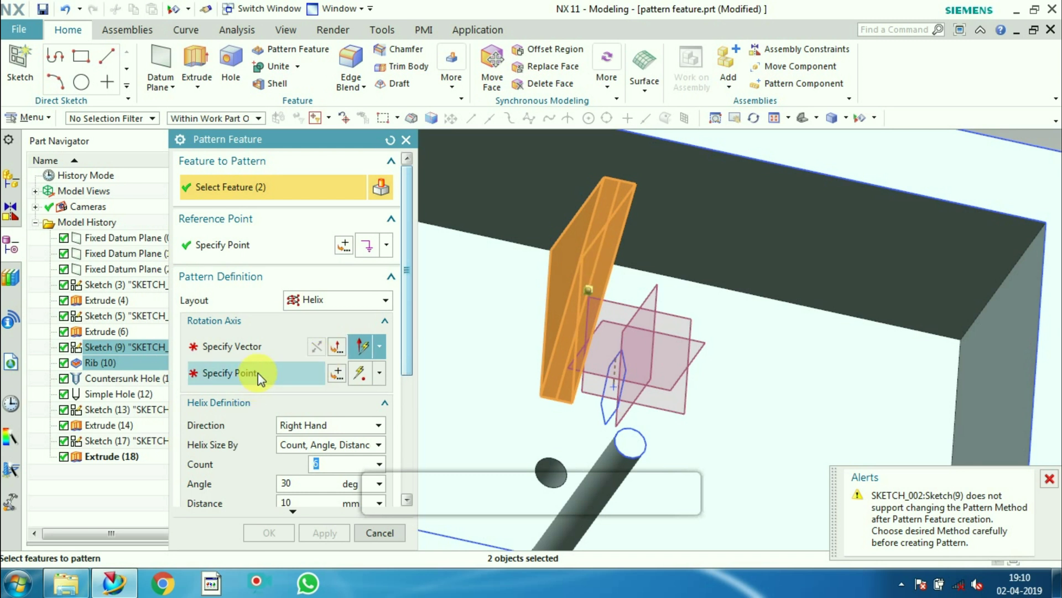
Try a helix layout for the rib with its rotation axis along Z through the pattern origin.
left_click(258, 345)
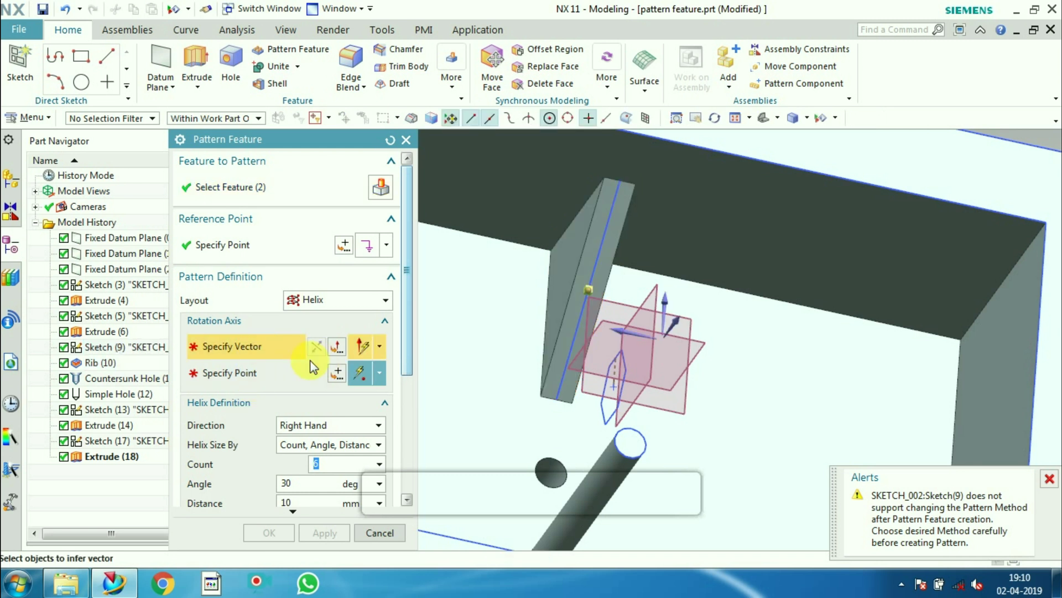
left_click(630, 337)
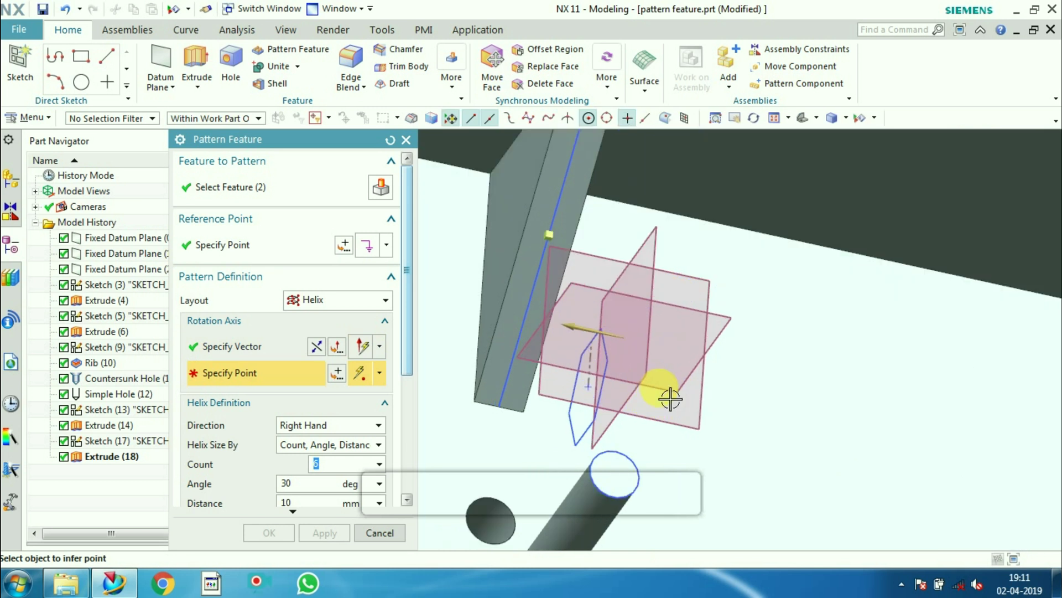
scroll(670, 399, "up", 3)
scroll(670, 399, "up", 1)
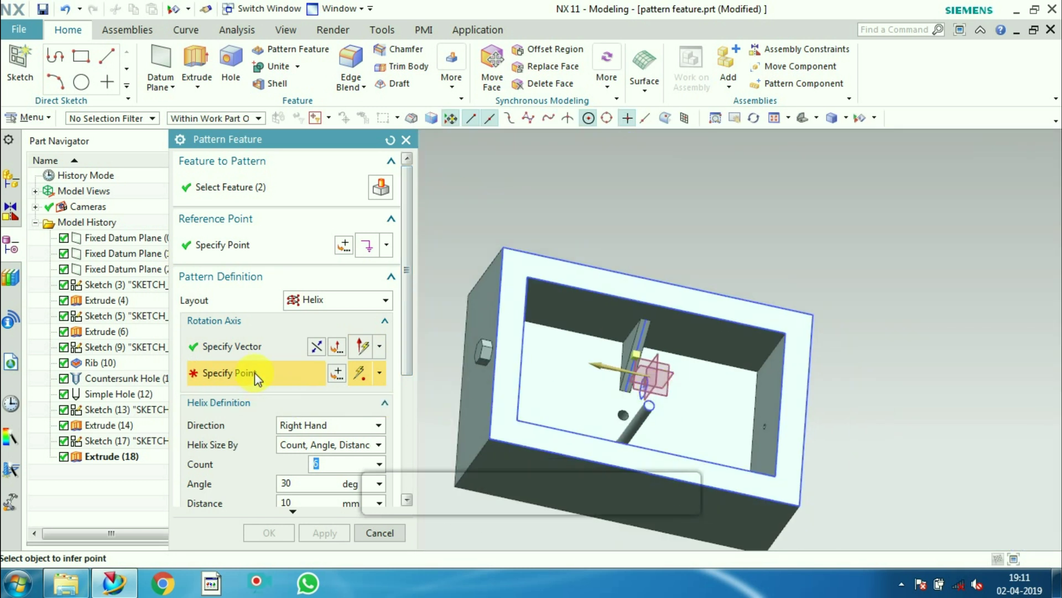
scroll(624, 353, "down", 3)
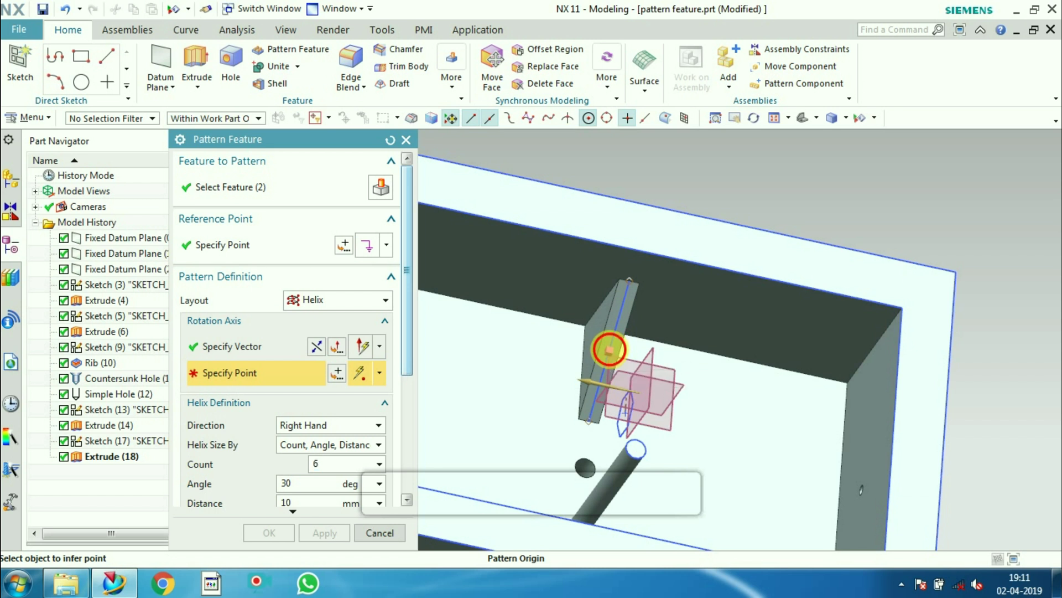
left_click(613, 353)
scroll(670, 376, "up", 2)
scroll(667, 380, "up", 3)
middle_click_drag(681, 323, 645, 390)
scroll(682, 370, "down", 5)
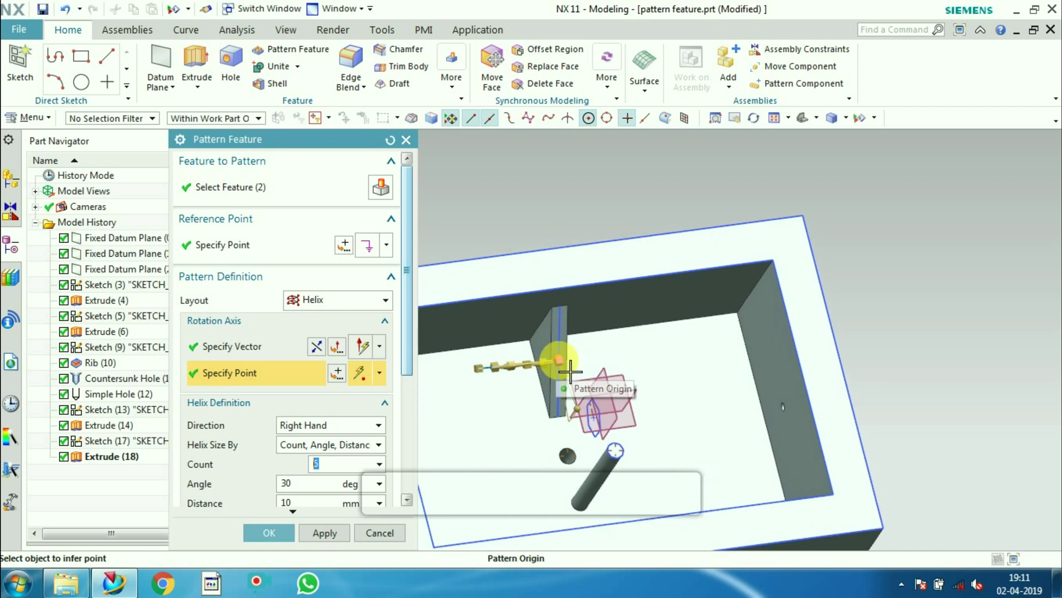
Switch the rib pattern to a Linear layout along the Z-axis, symmetric, with a count of 6 and 20 mm pitch.
left_click_drag(409, 348, 393, 318)
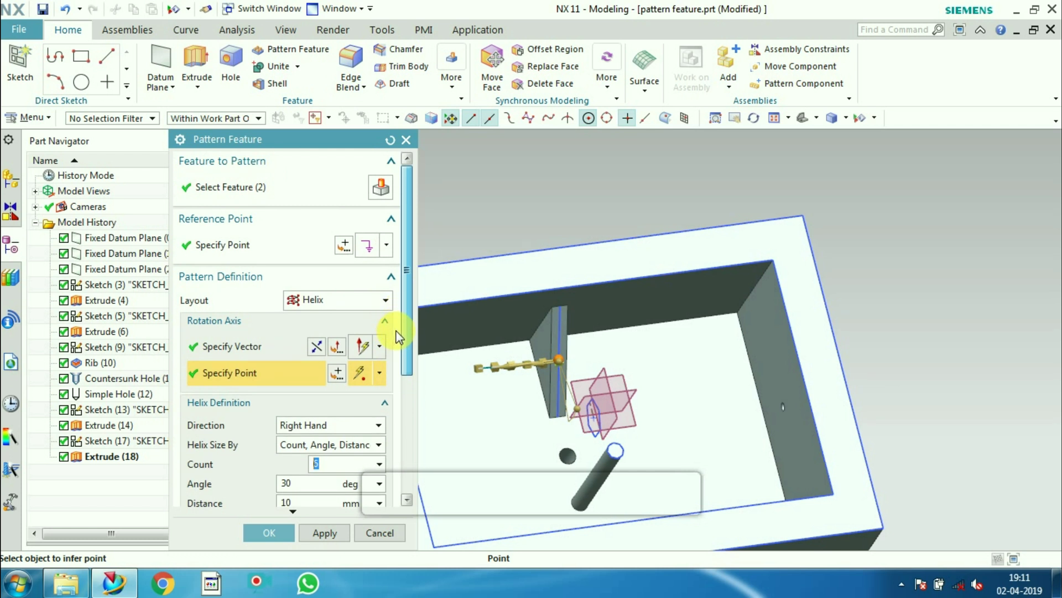
left_click(382, 300)
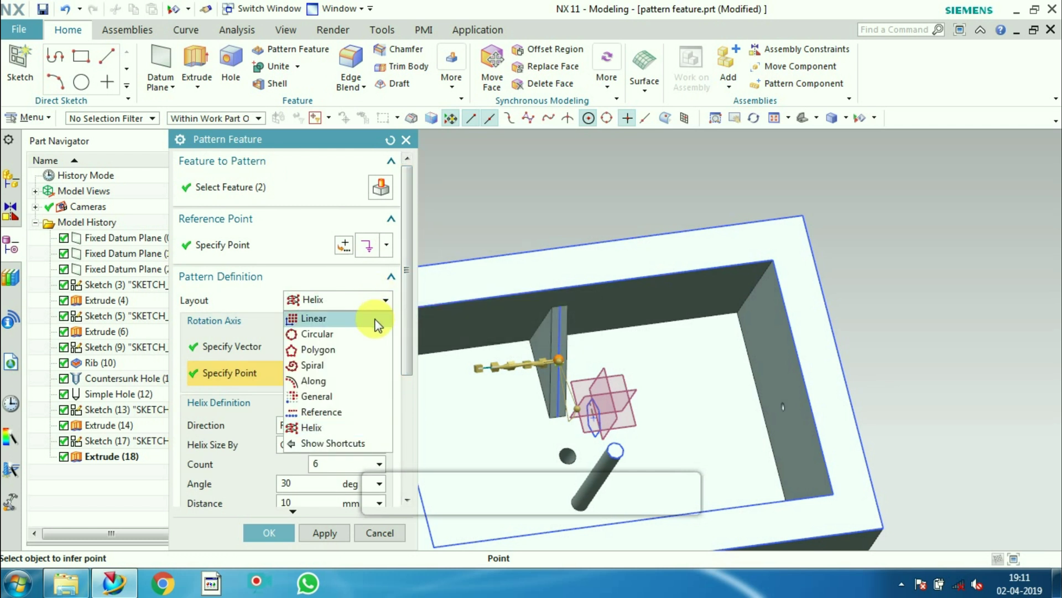
left_click(377, 316)
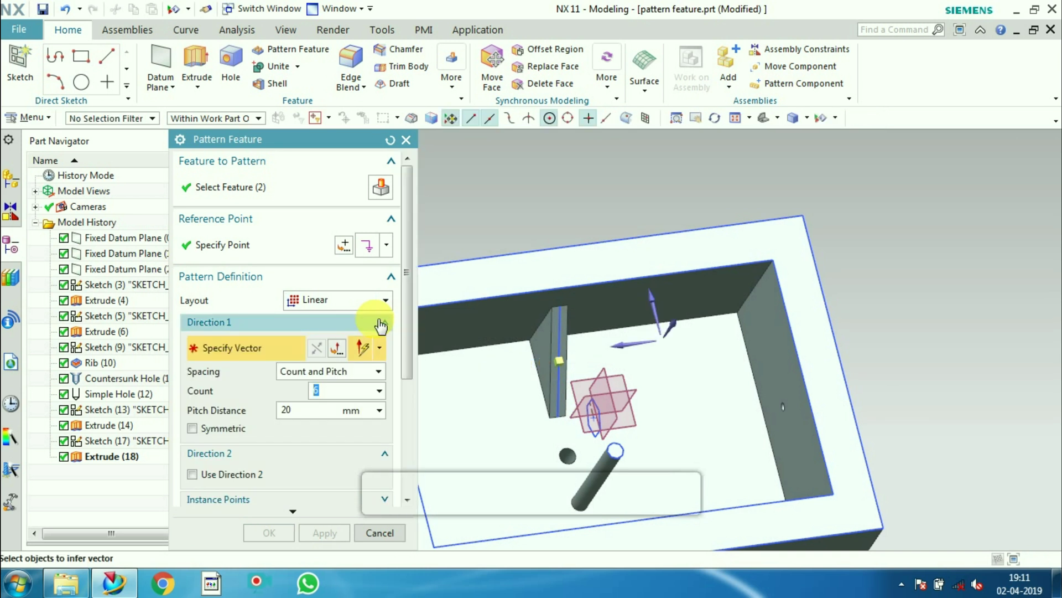
left_click(635, 358)
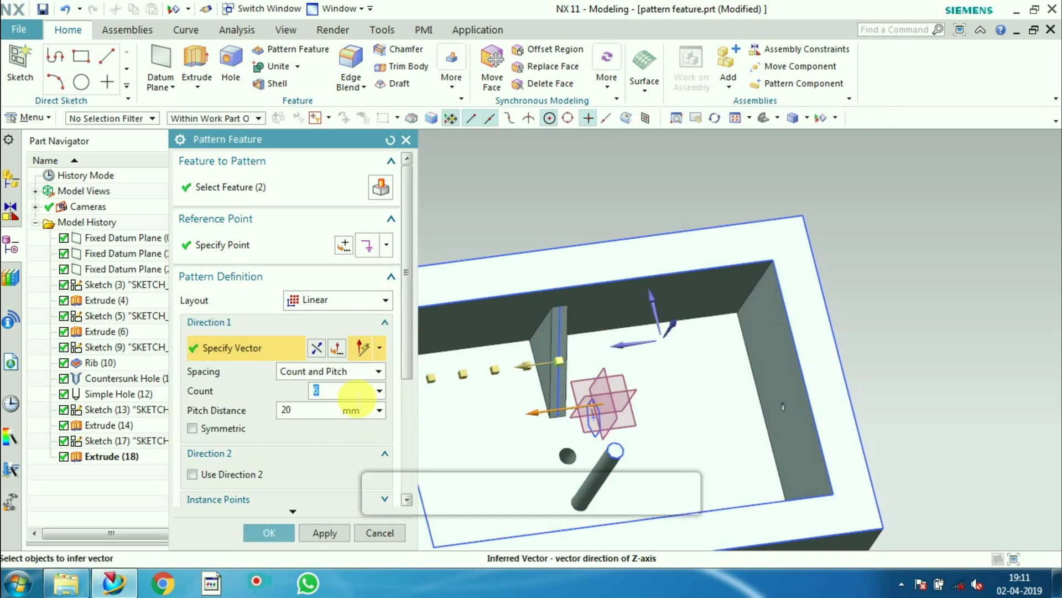
scroll(404, 354, "down", 3)
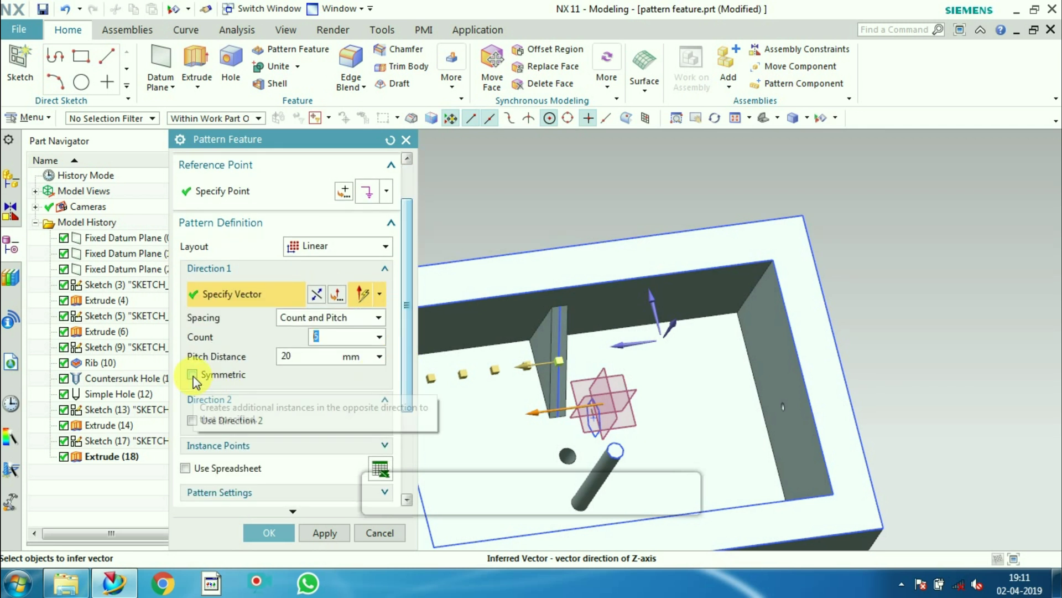
left_click(192, 375)
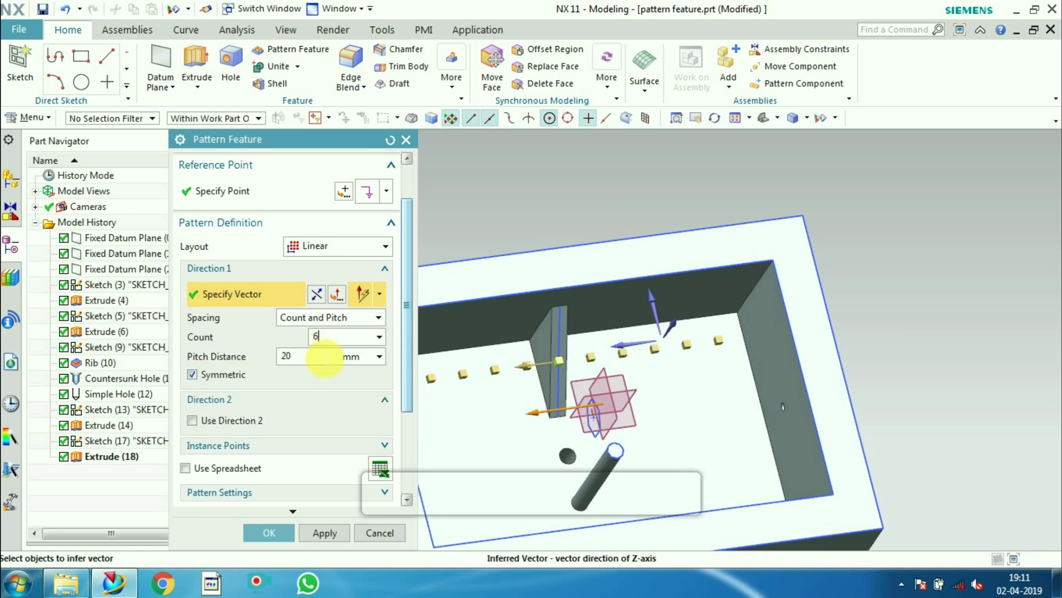
Try a second direction along the Z-axis for the rib pattern, with a count of 2 and 10 mm pitch.
scroll(403, 365, "down", 5)
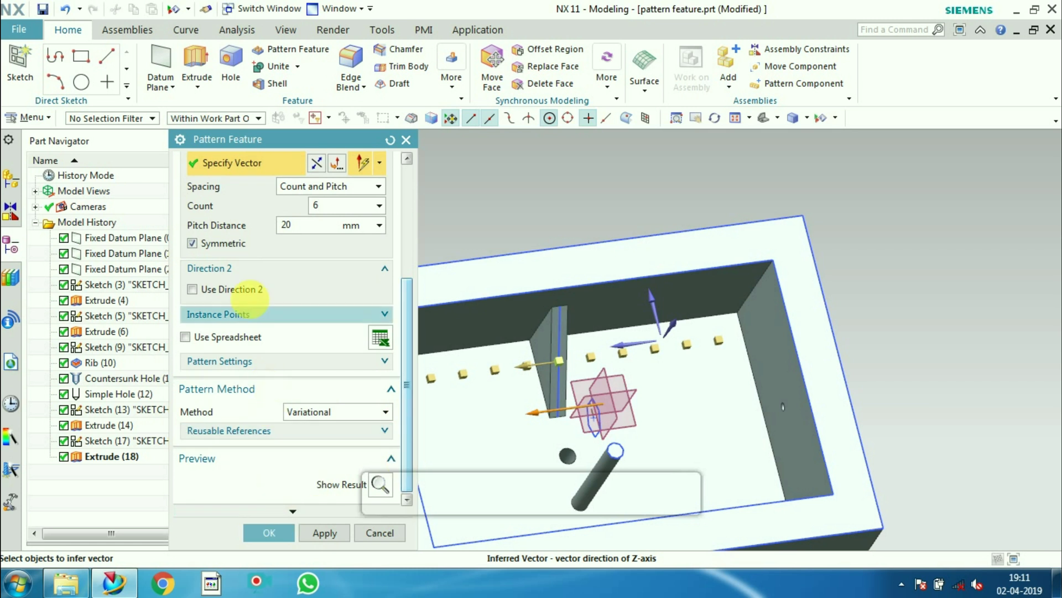
left_click(193, 289)
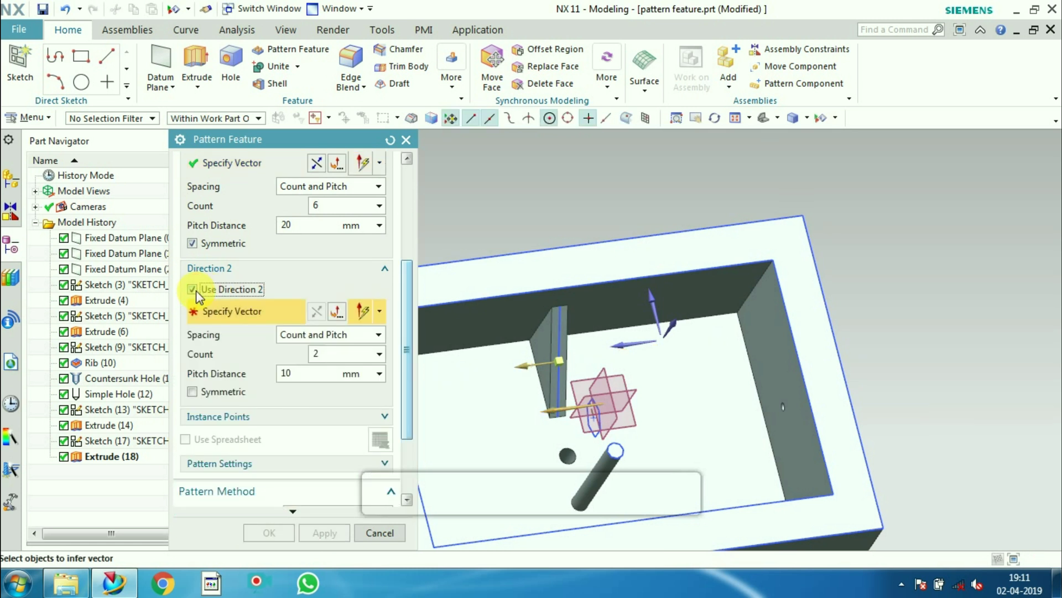
left_click(192, 289)
left_click(192, 289)
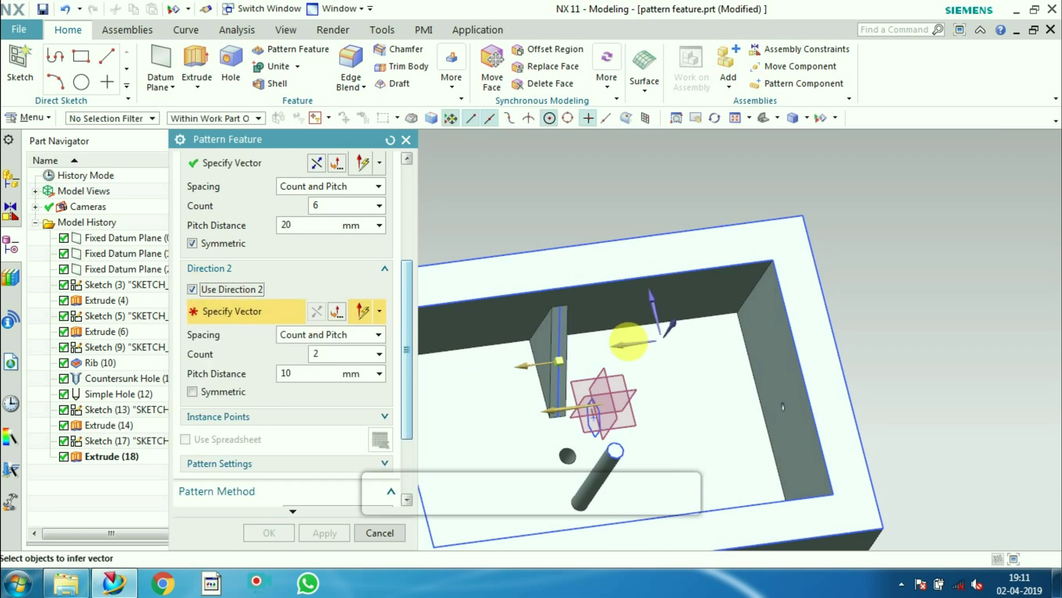
left_click(625, 344)
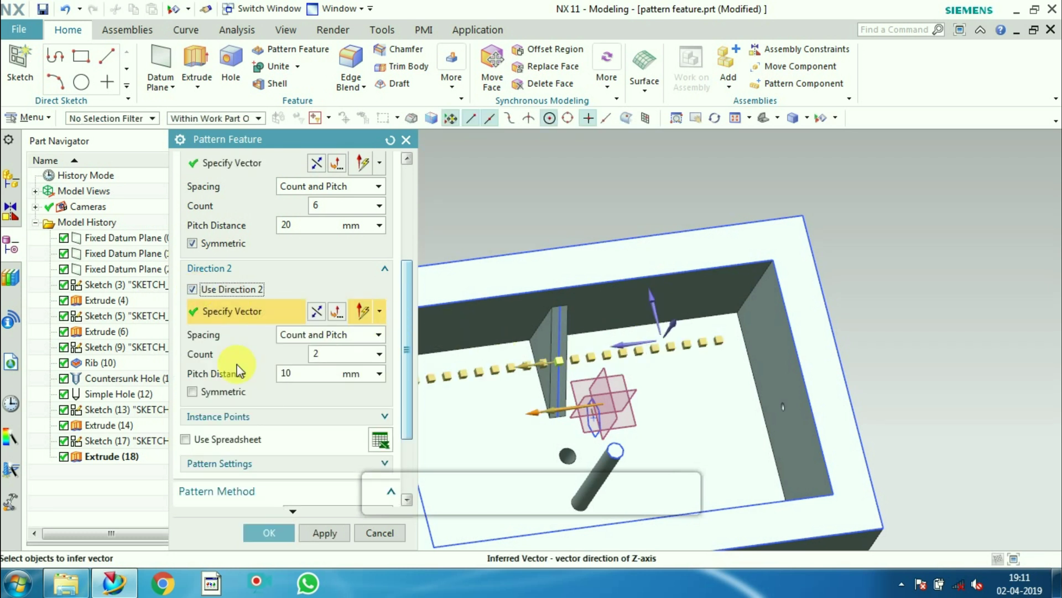
left_click(192, 288)
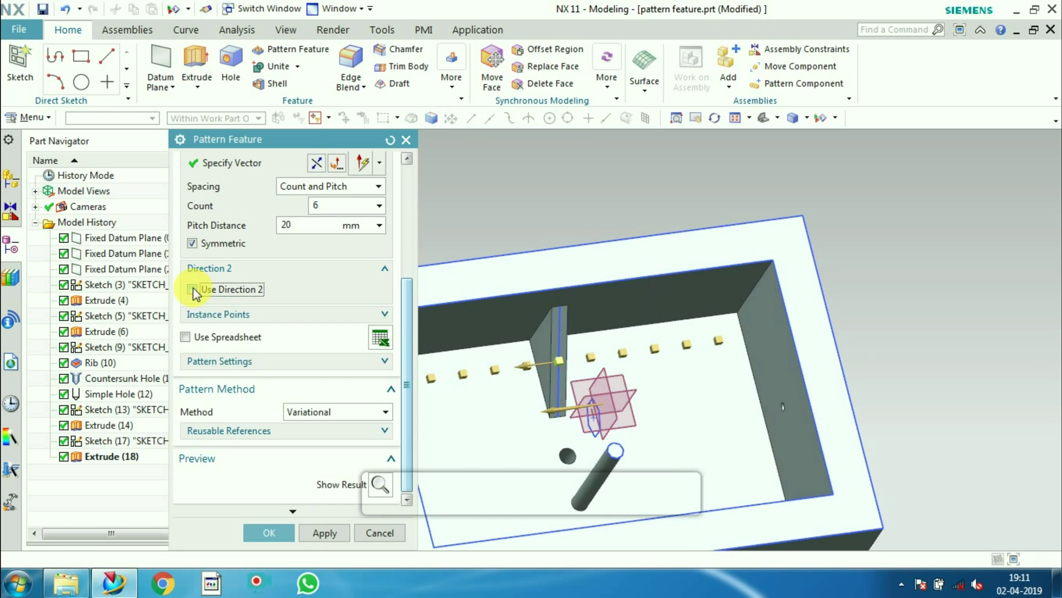
left_click(192, 288)
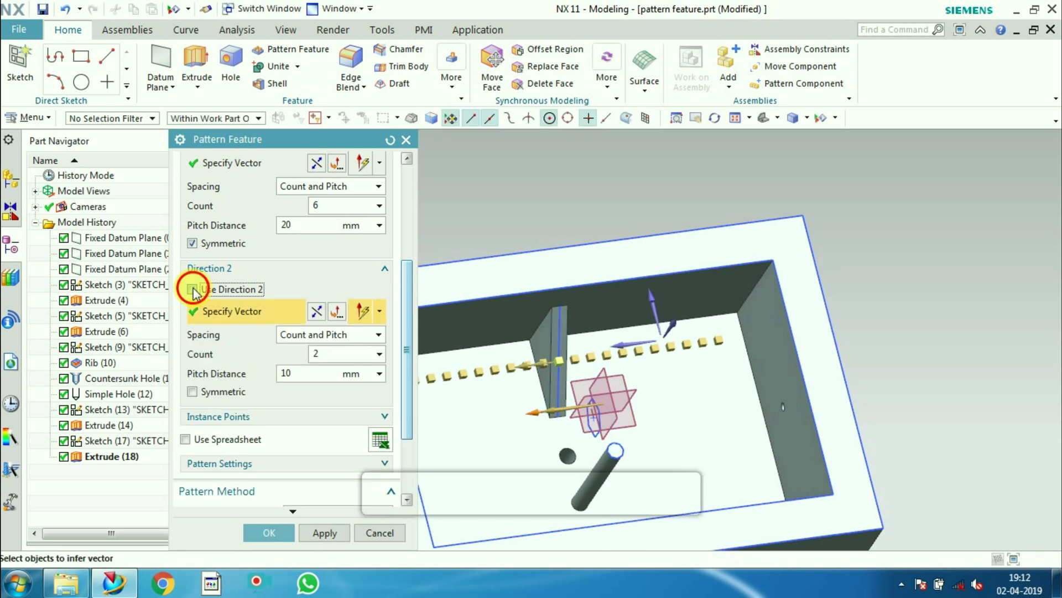
left_click(192, 288)
Create the symmetric linear pattern of the rib using only the first direction.
left_click_drag(396, 292, 403, 332)
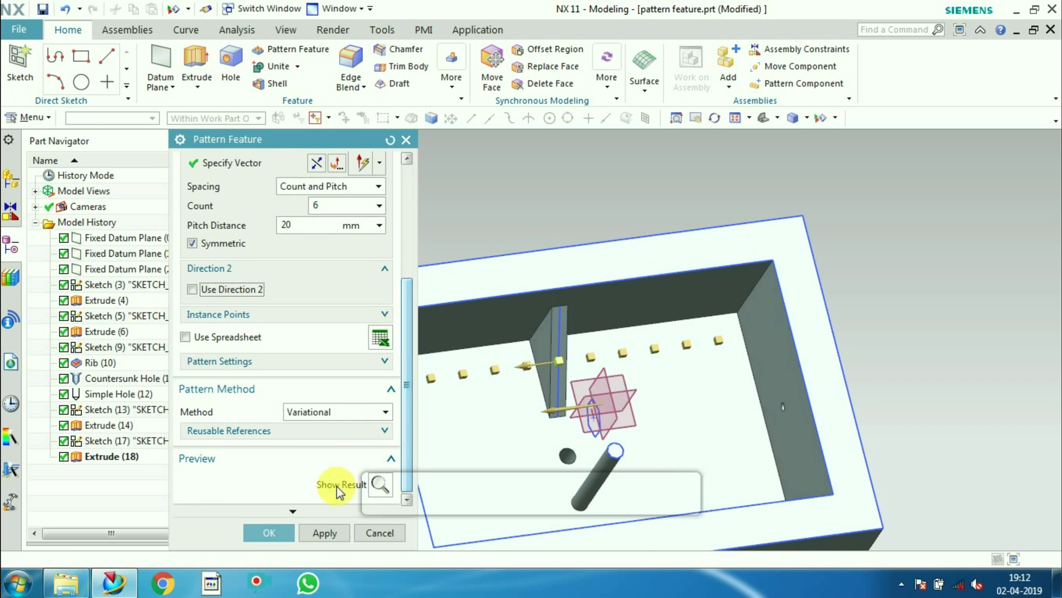
left_click(271, 531)
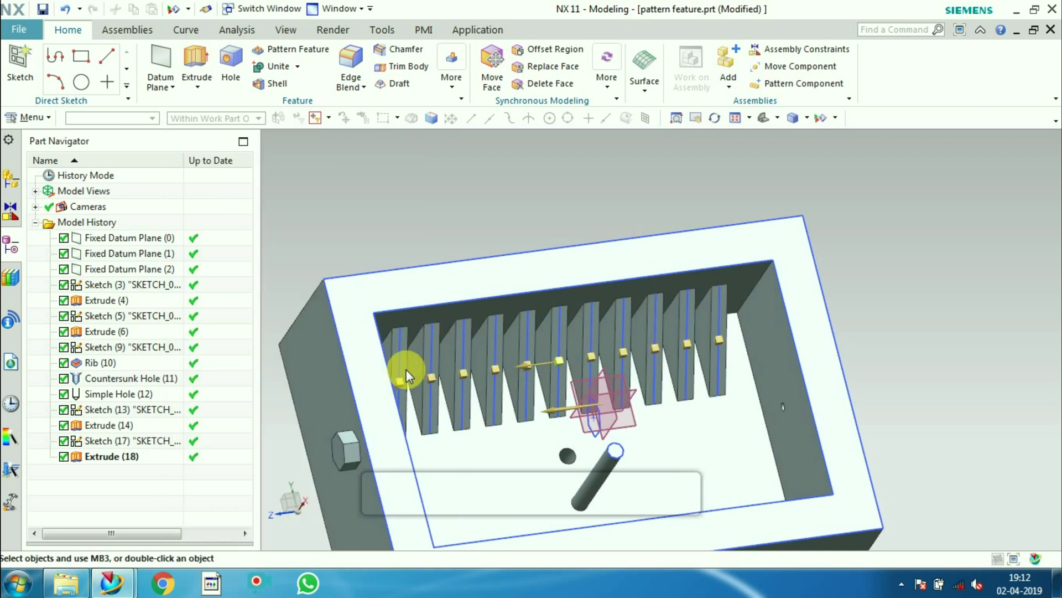
middle_click_drag(680, 467, 645, 334)
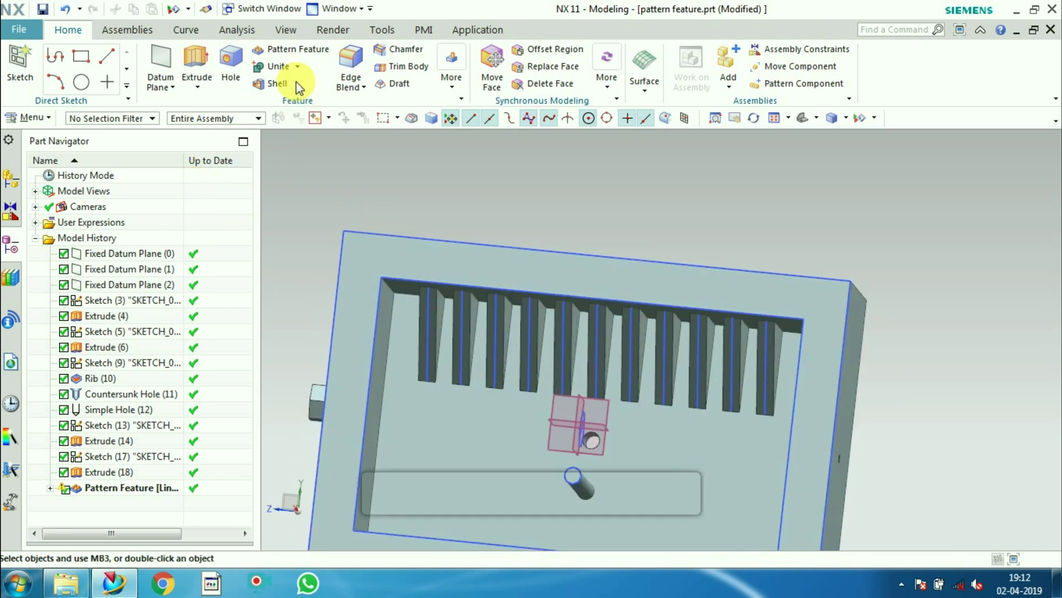
Start another Pattern Feature with a Circular layout and select the countersunk hole in the back wall as its feature.
left_click(285, 50)
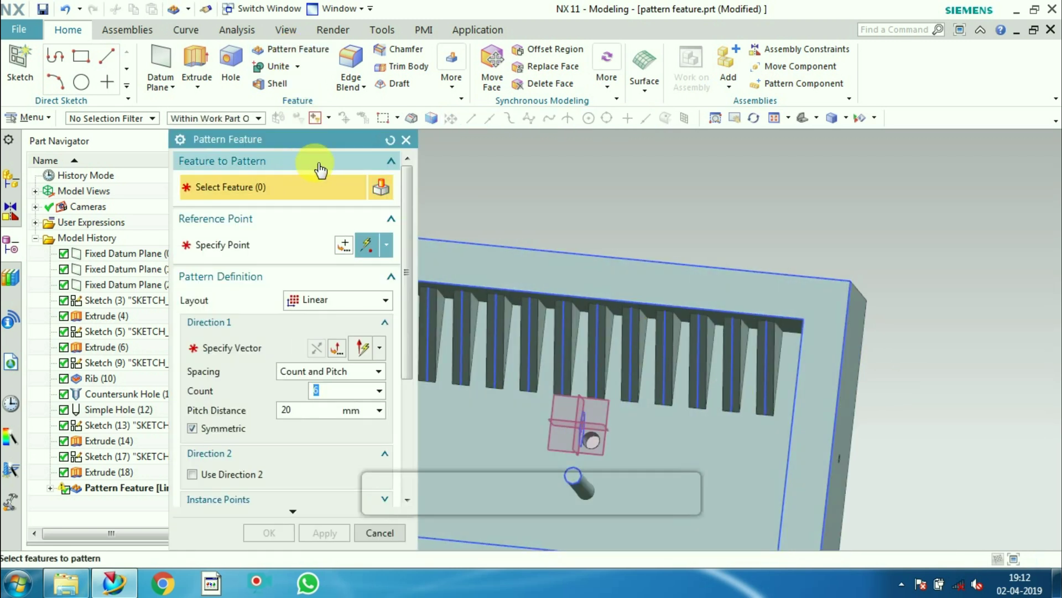
left_click_drag(323, 142, 210, 107)
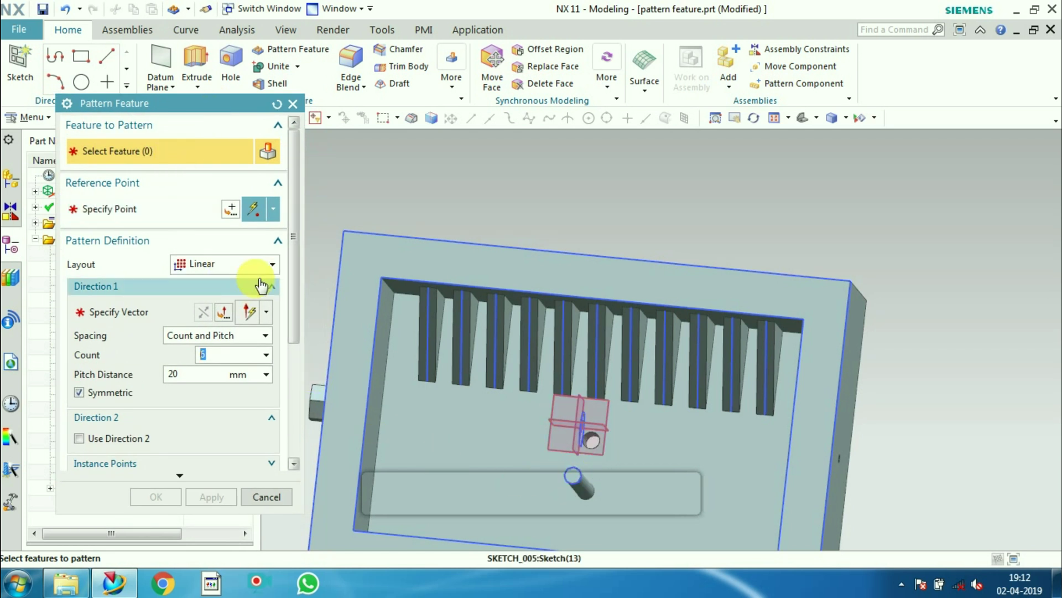
left_click(245, 264)
left_click(228, 296)
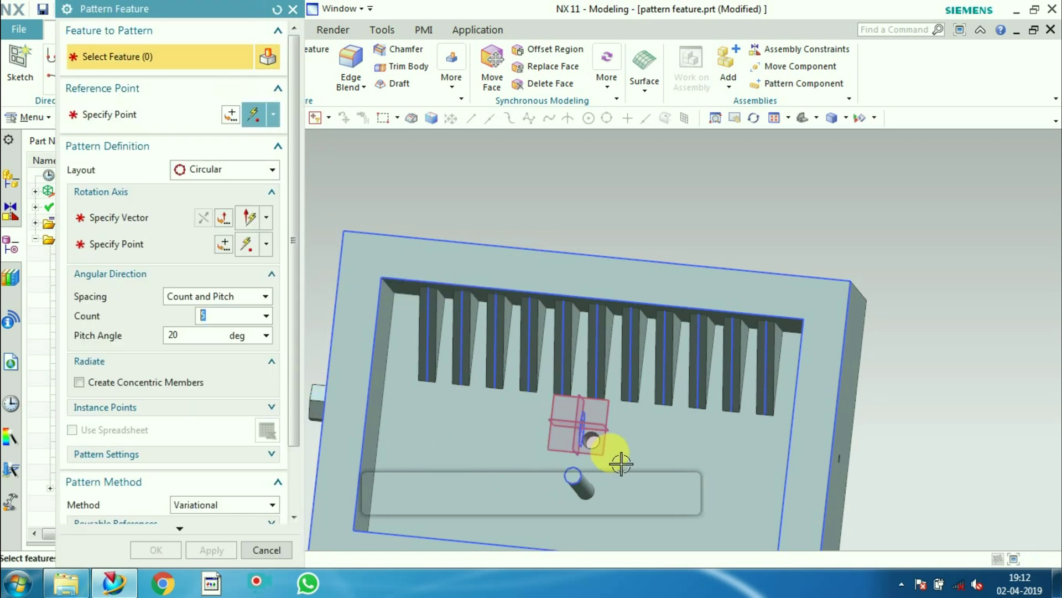
scroll(609, 451, "up", 2)
scroll(603, 443, "down", 6)
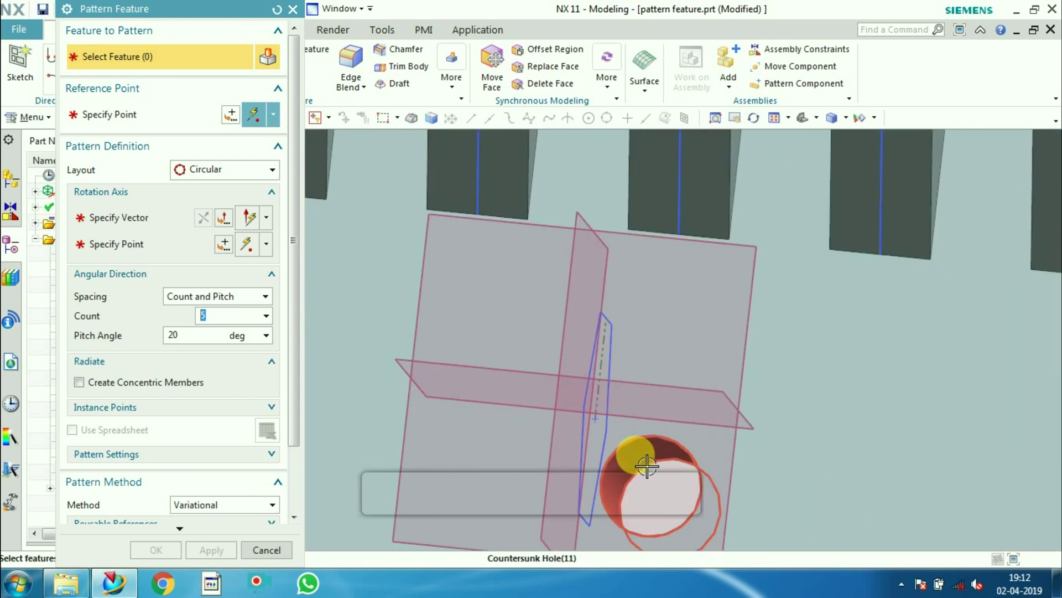
left_click(646, 467)
scroll(642, 464, "up", 6)
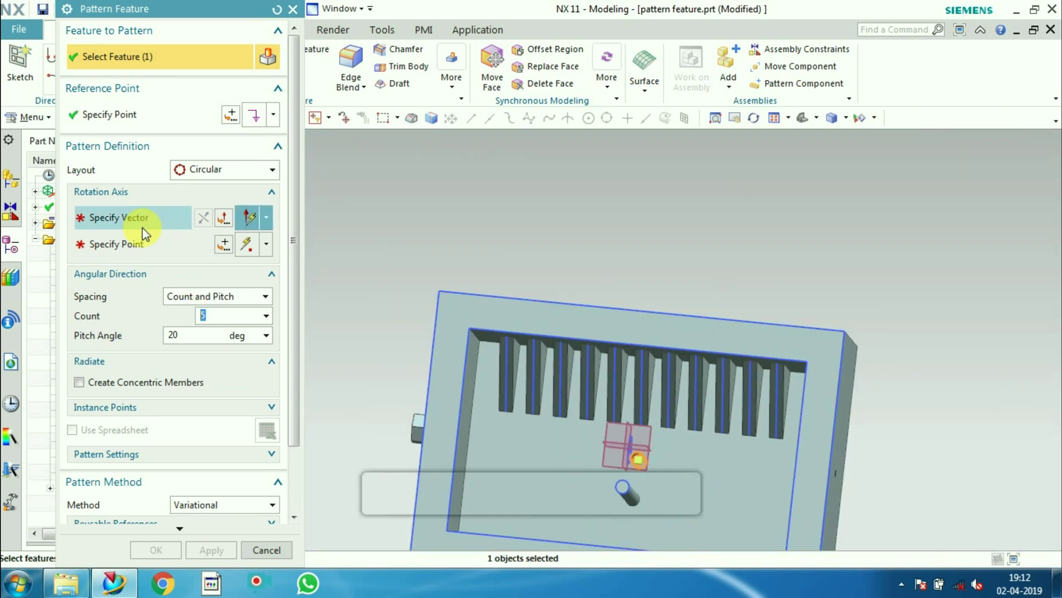
Define the circular pattern's rotation axis perpendicular to the back wall, passing through the midpoint of the cavity's inner edge opposite the ribs.
left_click(141, 228)
middle_click_drag(629, 391, 594, 436)
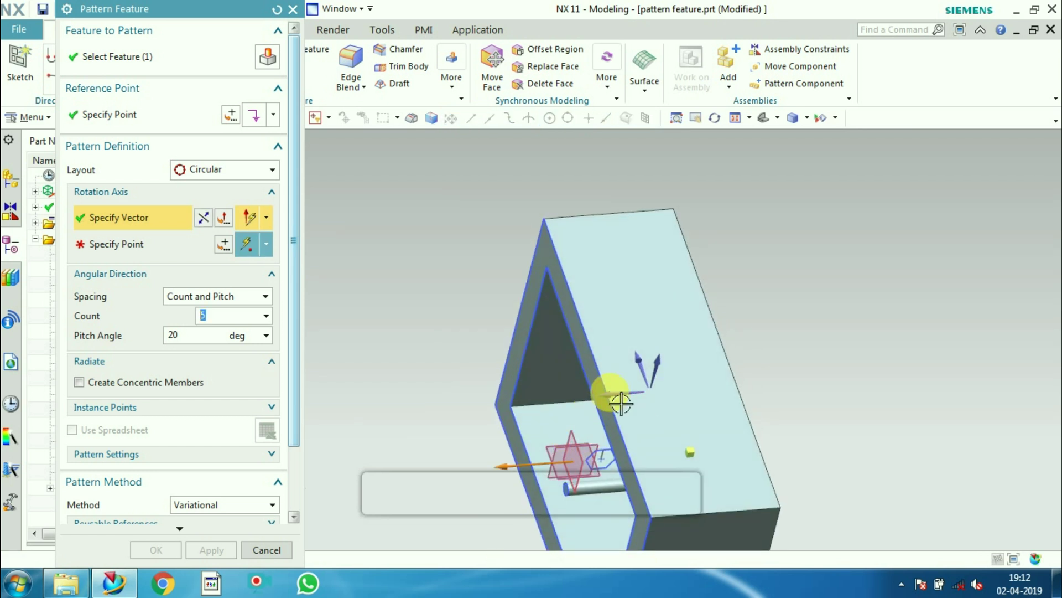
left_click(614, 396)
scroll(618, 419, "down", 2)
scroll(525, 496, "up", 5)
mouse_move(524, 496)
middle_mouse_down()
mouse_move(636, 486)
mouse_move(564, 493)
mouse_move(659, 449)
middle_mouse_up()
scroll(659, 448, "up", 2)
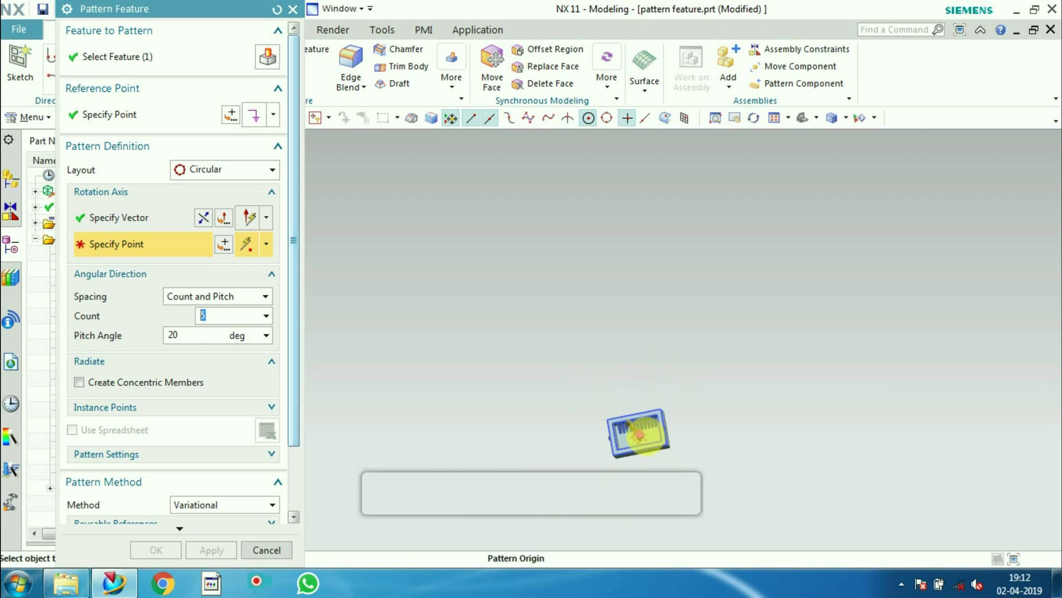
scroll(621, 474, "down", 5)
scroll(621, 477, "down", 4)
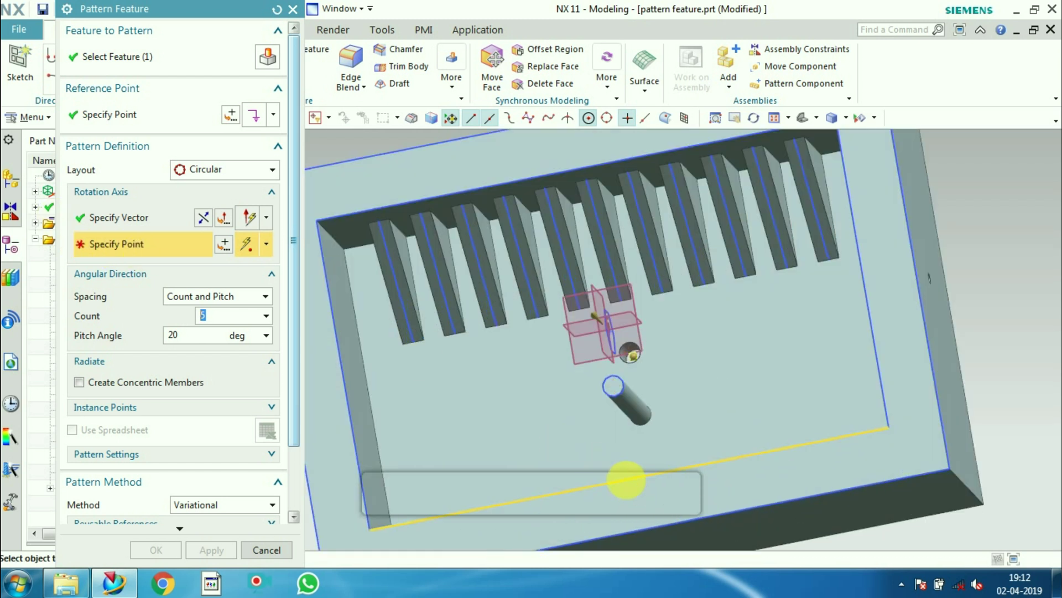
left_click(639, 490)
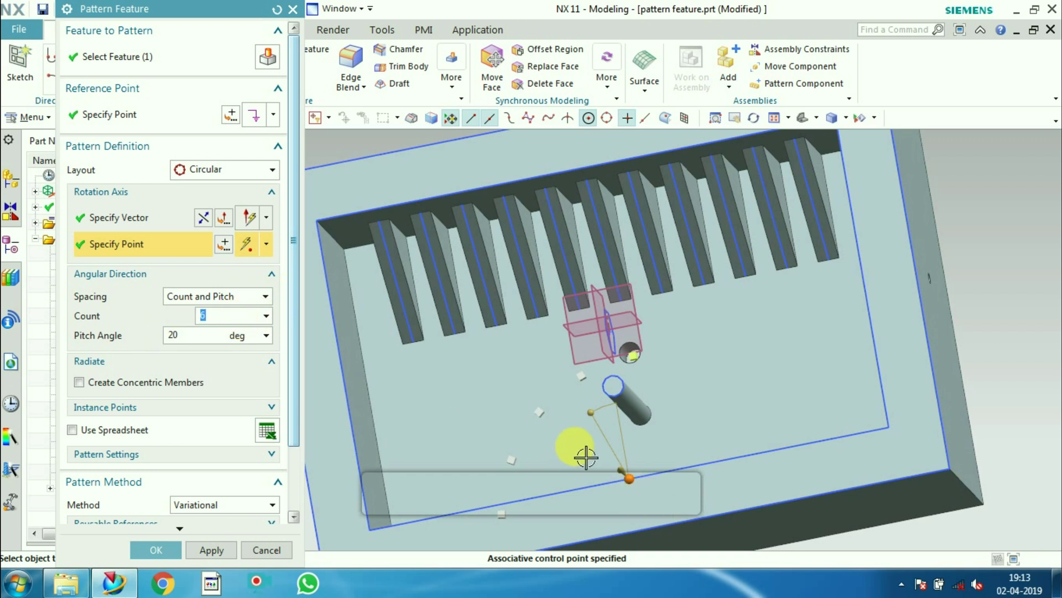
Set the circular pattern's pitch angle to 15 degrees.
scroll(583, 453, "up", 2)
scroll(576, 472, "down", 5)
middle_click_drag(576, 472, 602, 492)
left_click(185, 343)
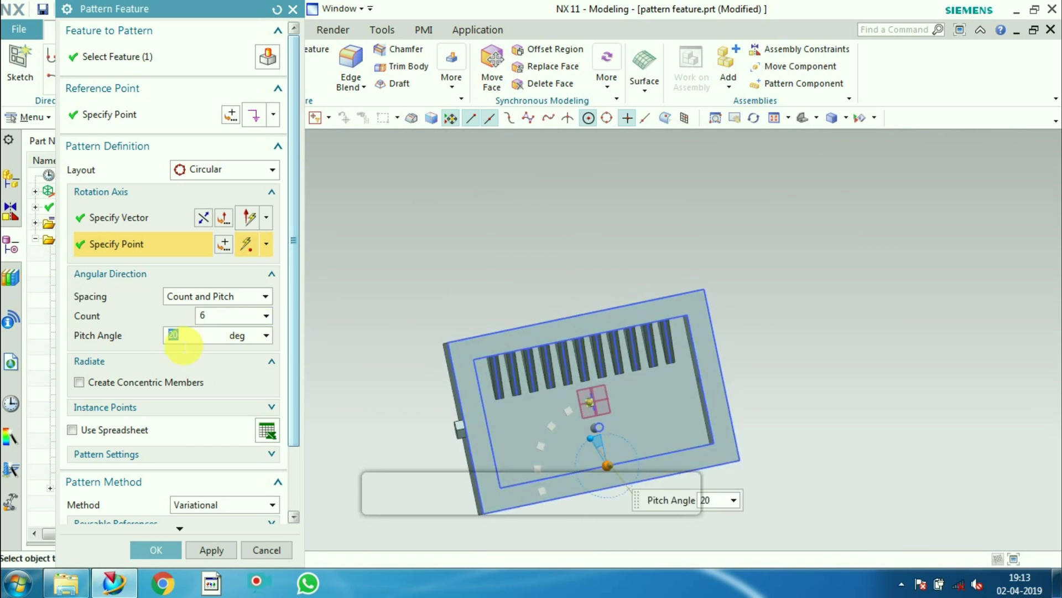
type("15")
key("Return")
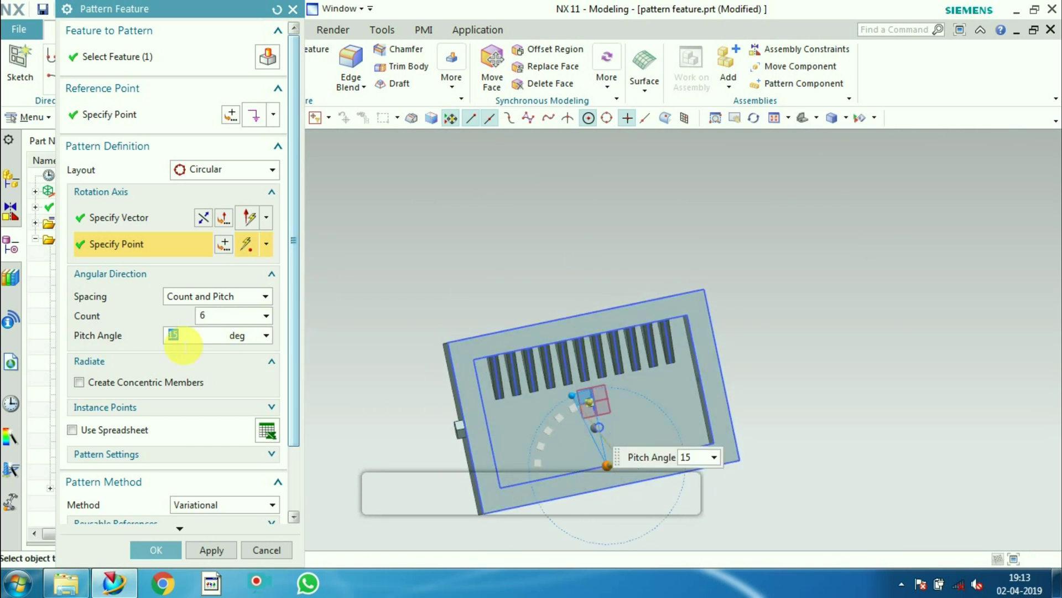
Review the remaining pattern options and create the circular pattern of the countersunk hole with a count of 6.
scroll(587, 424, "down", 5)
scroll(588, 425, "up", 5)
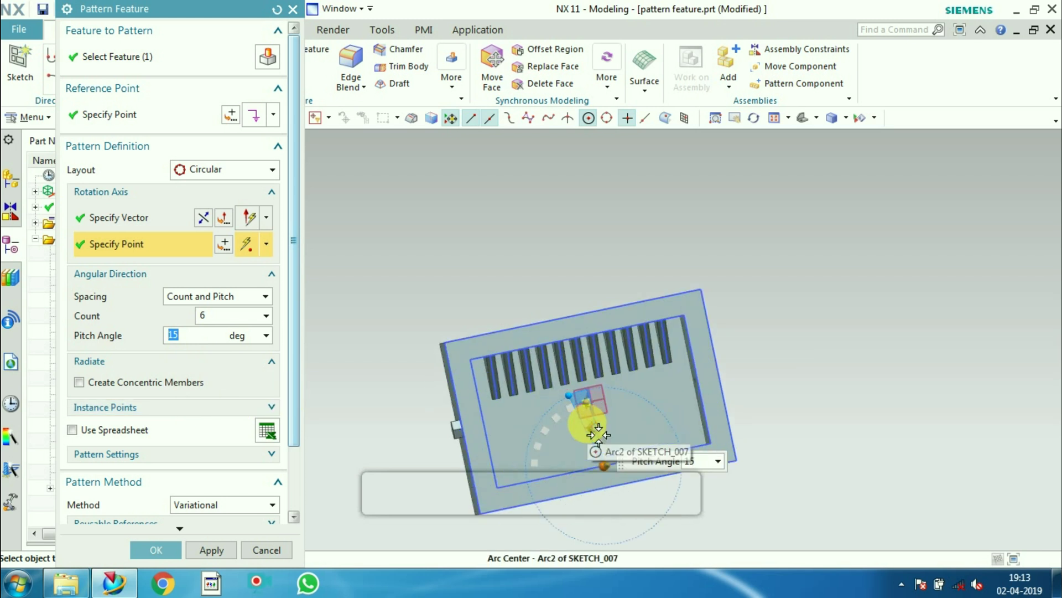
scroll(597, 432, "up", 3)
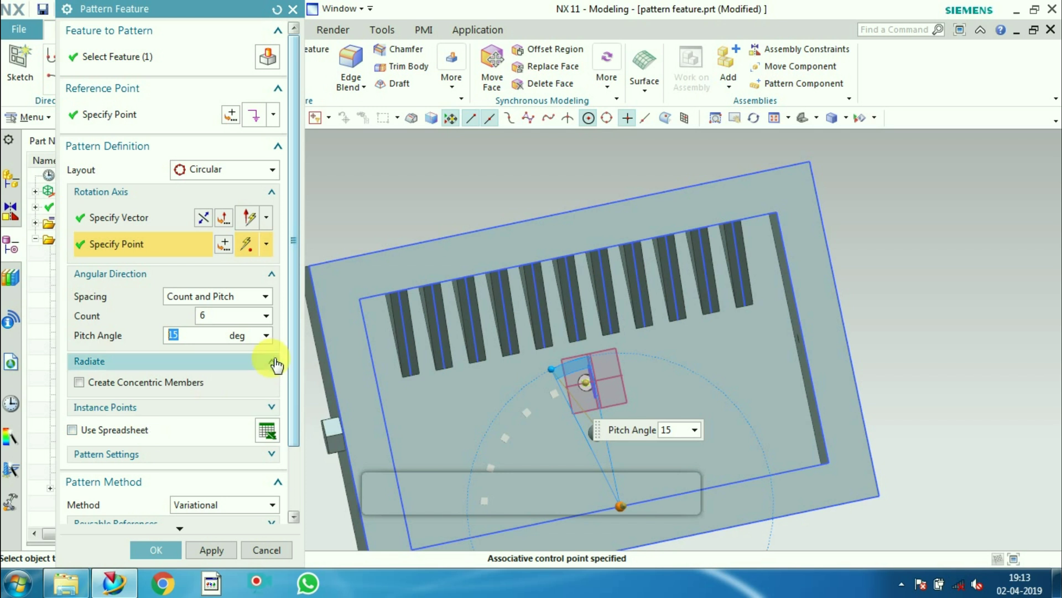
mouse_move(293, 278)
left_mouse_down()
mouse_move(295, 377)
mouse_move(292, 286)
left_mouse_up()
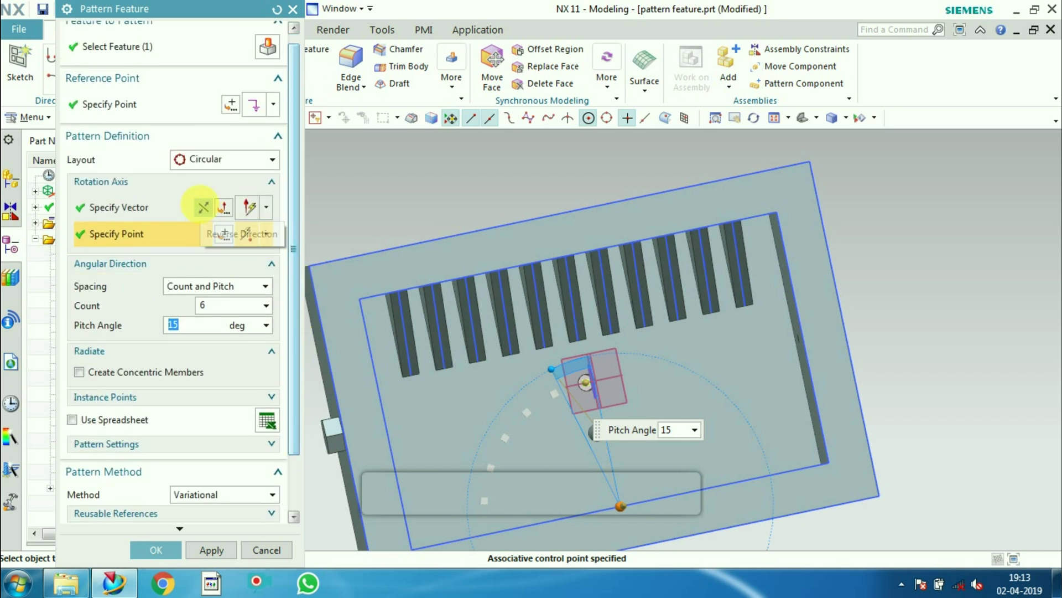
left_click(224, 208)
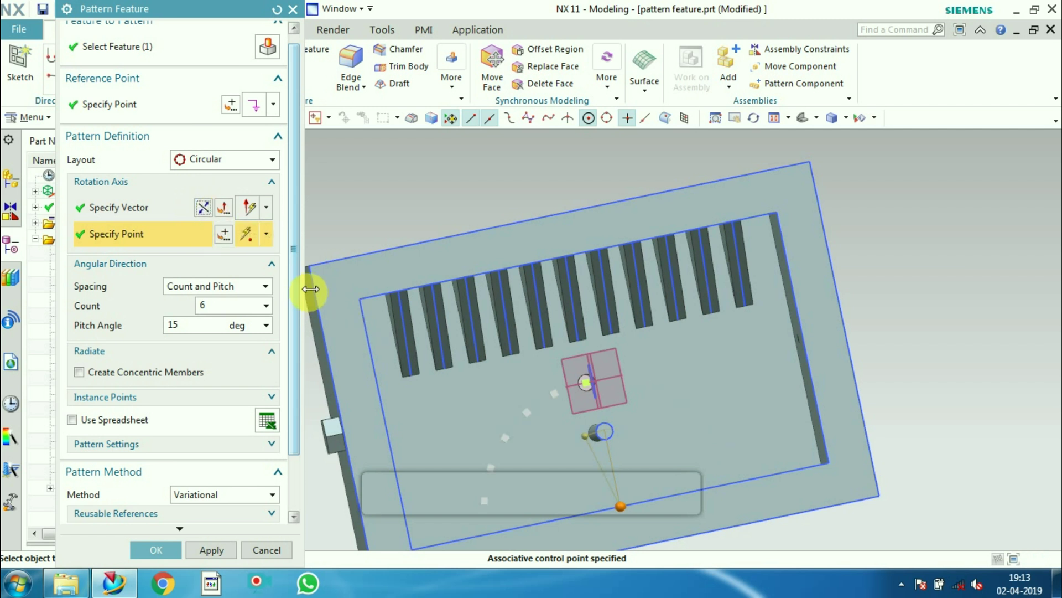
left_click_drag(295, 269, 296, 334)
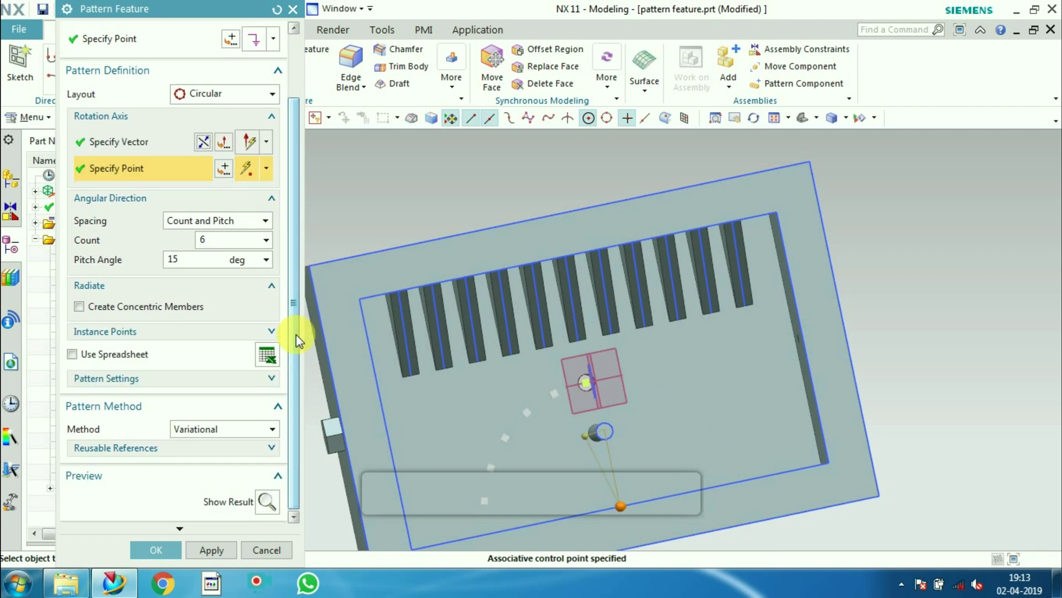
left_click(259, 379)
left_click(259, 379)
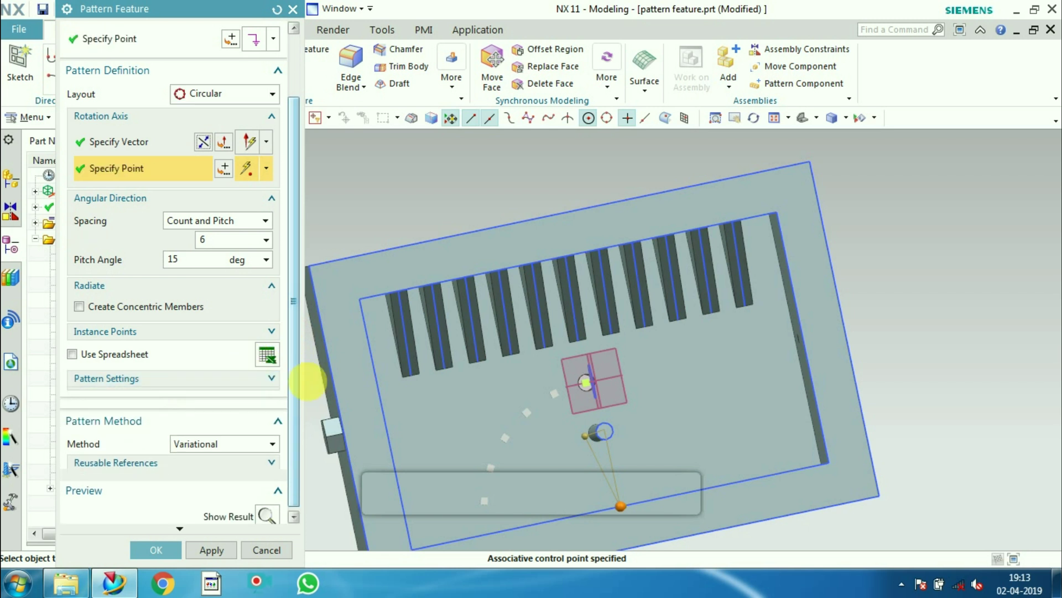
left_click_drag(293, 363, 209, 109)
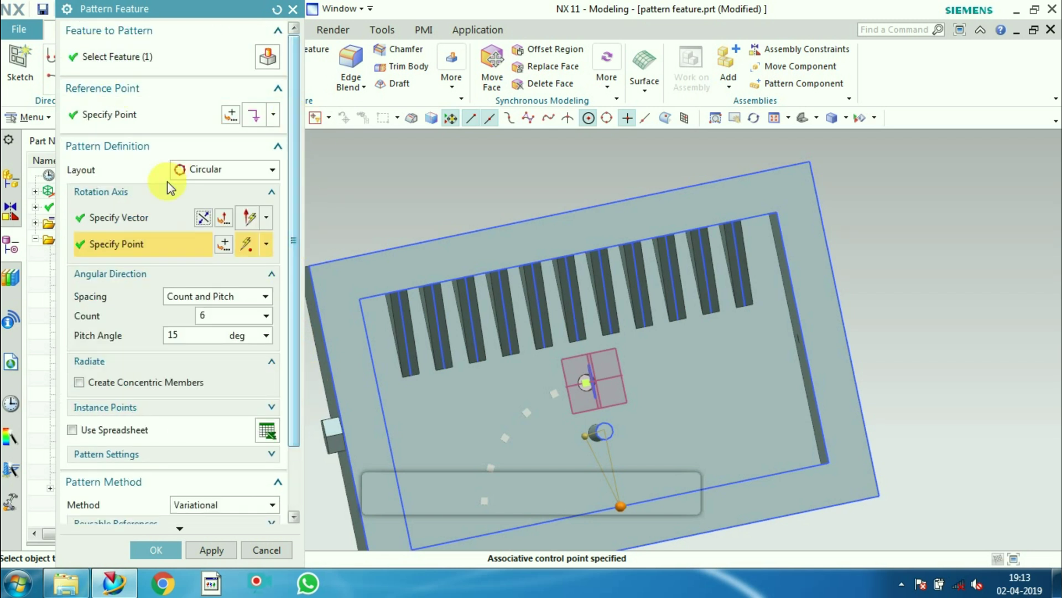
left_click(156, 550)
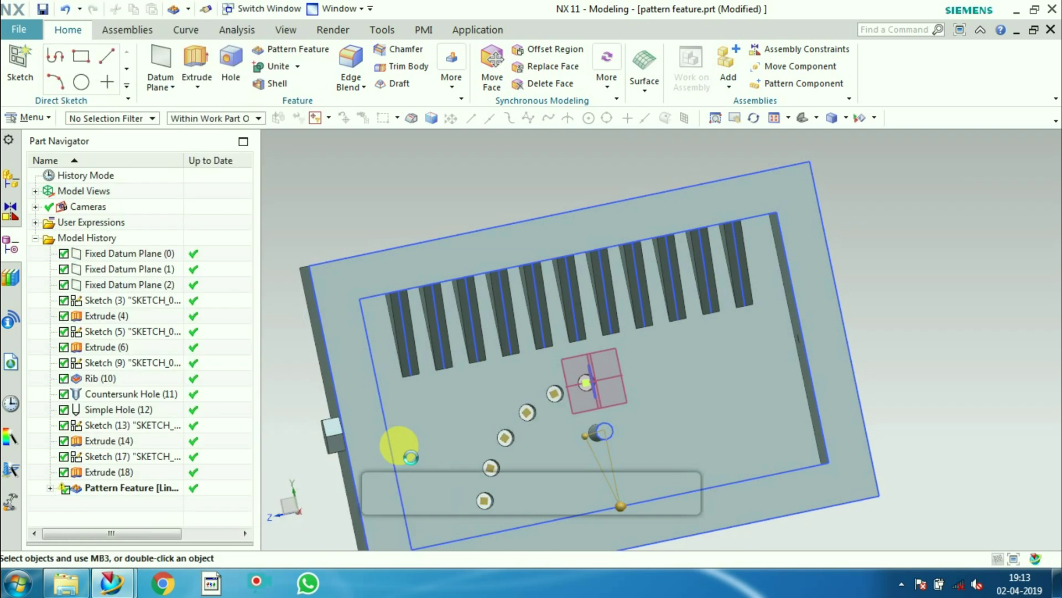
Mirror the circular hole pattern about Fixed Datum Plane (2) with Mirror Feature.
middle_click_drag(423, 457, 493, 351)
left_click(106, 505)
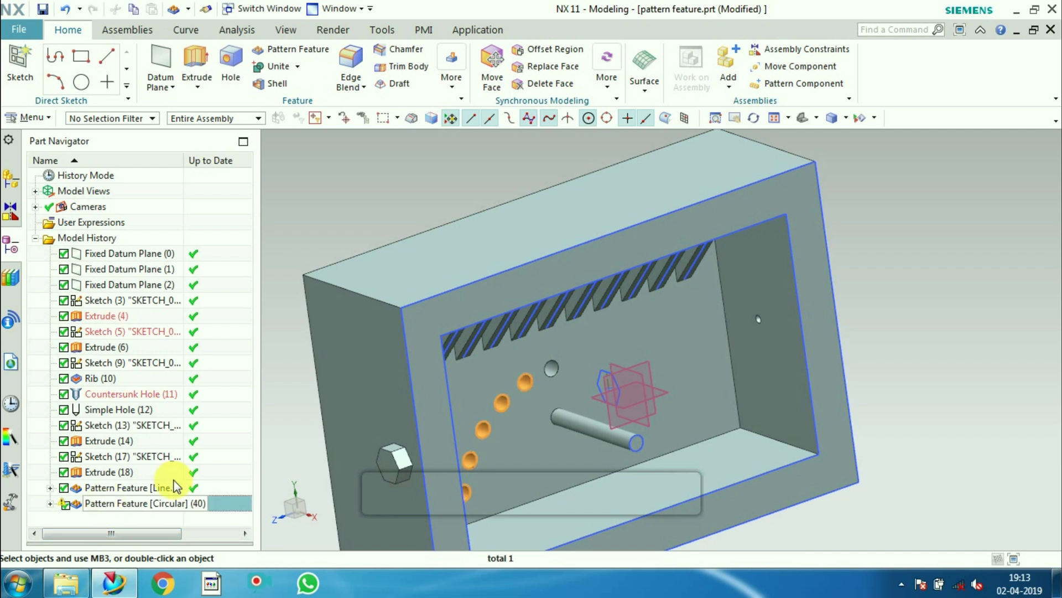
left_click(449, 87)
left_click(468, 123)
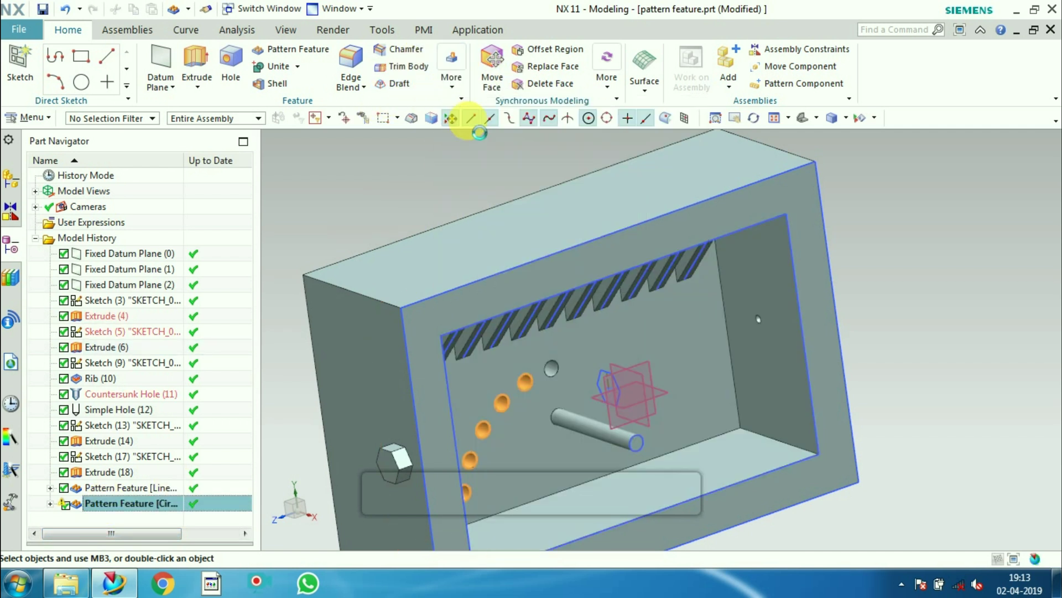
scroll(653, 413, "up", 4)
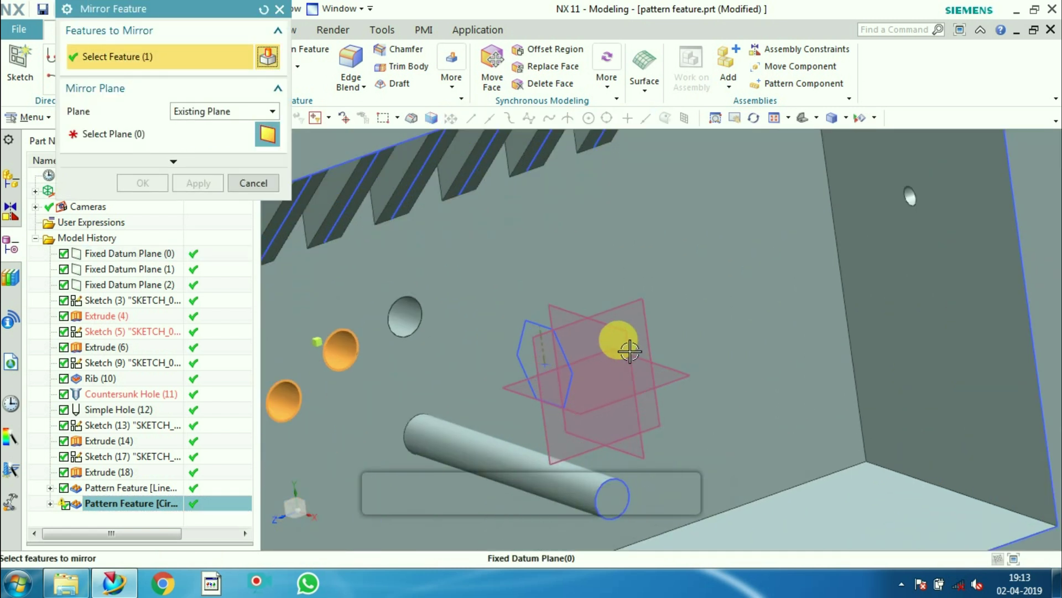
left_click(628, 337)
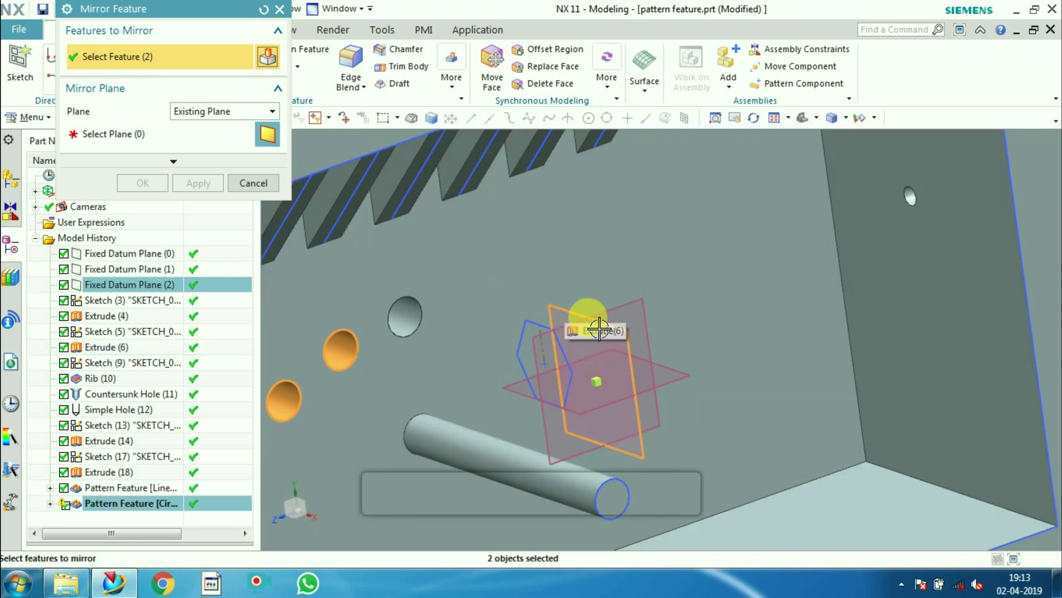
left_click(586, 328, "shift")
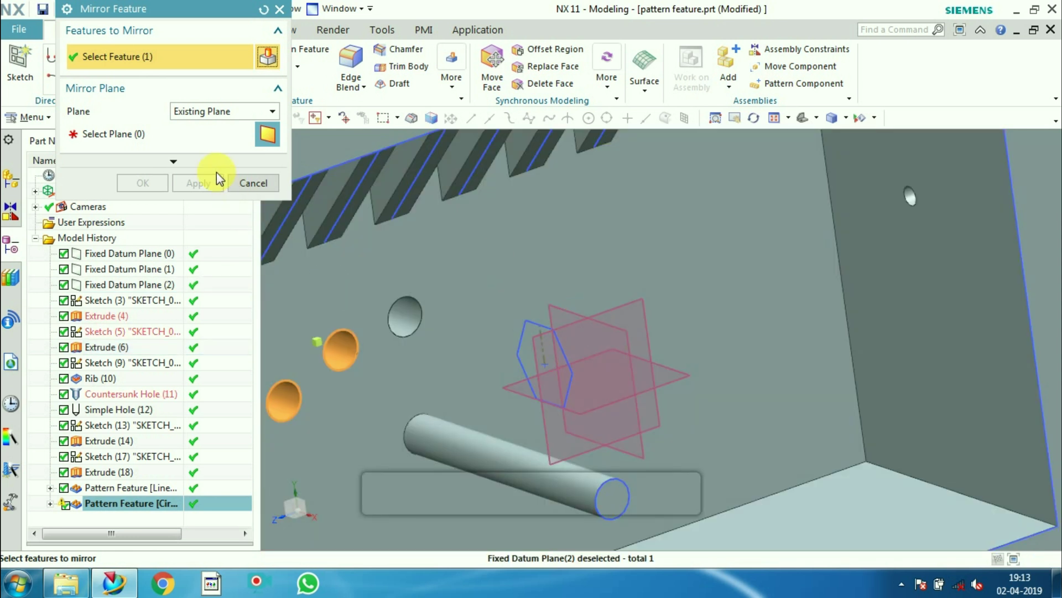
left_click(147, 130)
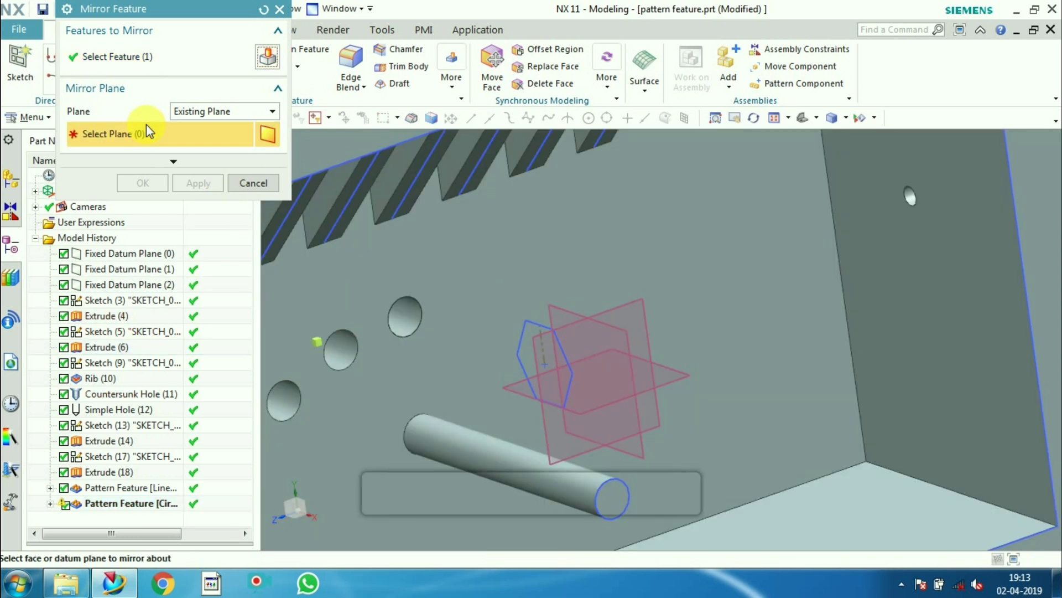
left_click(635, 345)
left_click(145, 185)
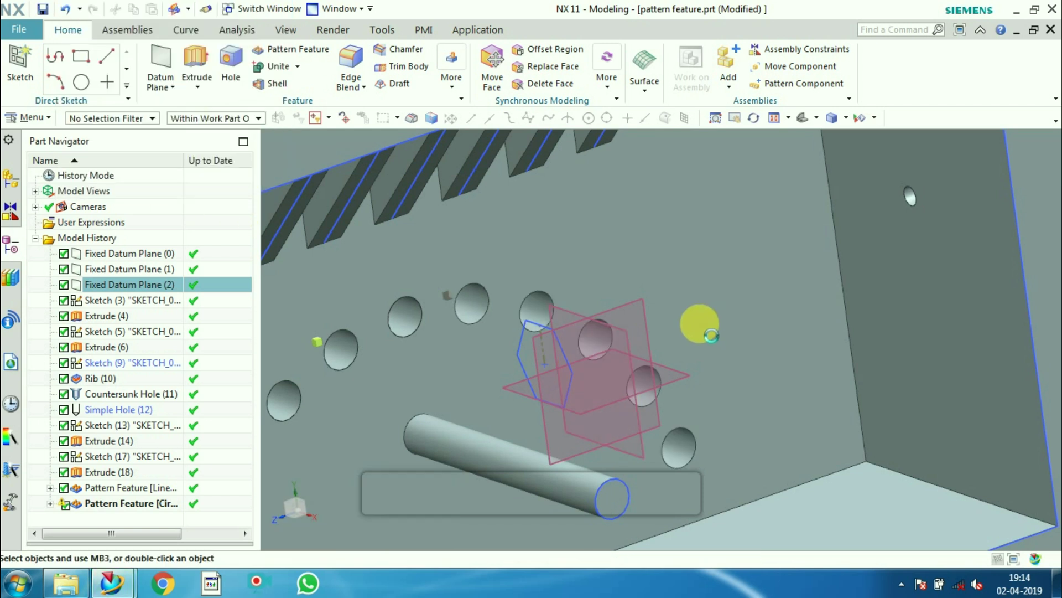
Start another Pattern Feature with a Polygon layout and select the hexagonal boss on the box's outer wall as its feature.
scroll(711, 335, "down", 2)
scroll(710, 335, "down", 3)
middle_click_drag(649, 378, 641, 343)
right_click(416, 260)
middle_click_drag(450, 280, 522, 337)
left_click(283, 52)
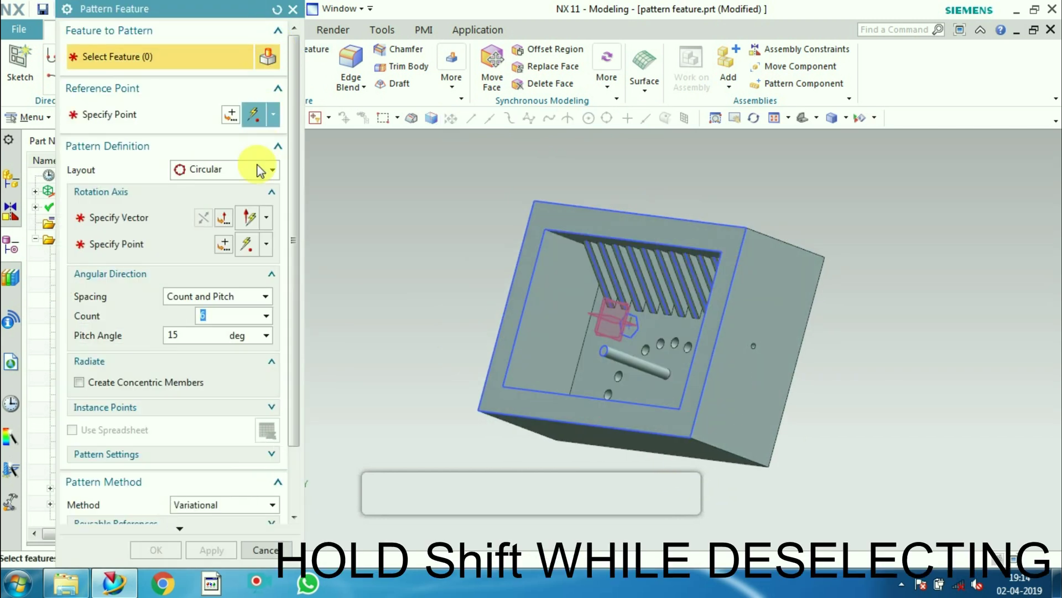
left_click(269, 170)
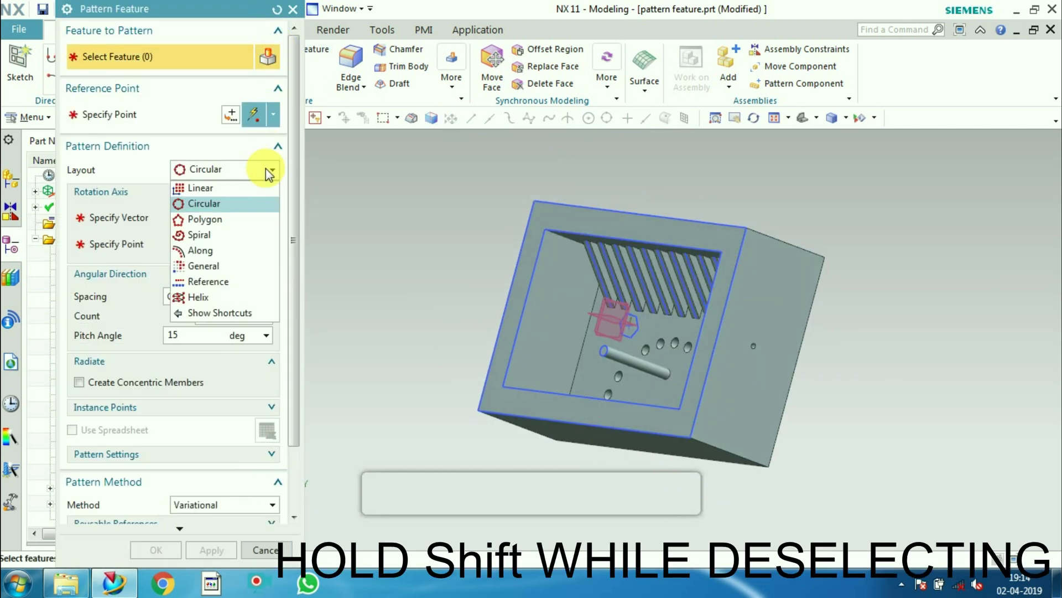
left_click(247, 218)
middle_click_drag(441, 347, 486, 316)
scroll(640, 315, "up", 5)
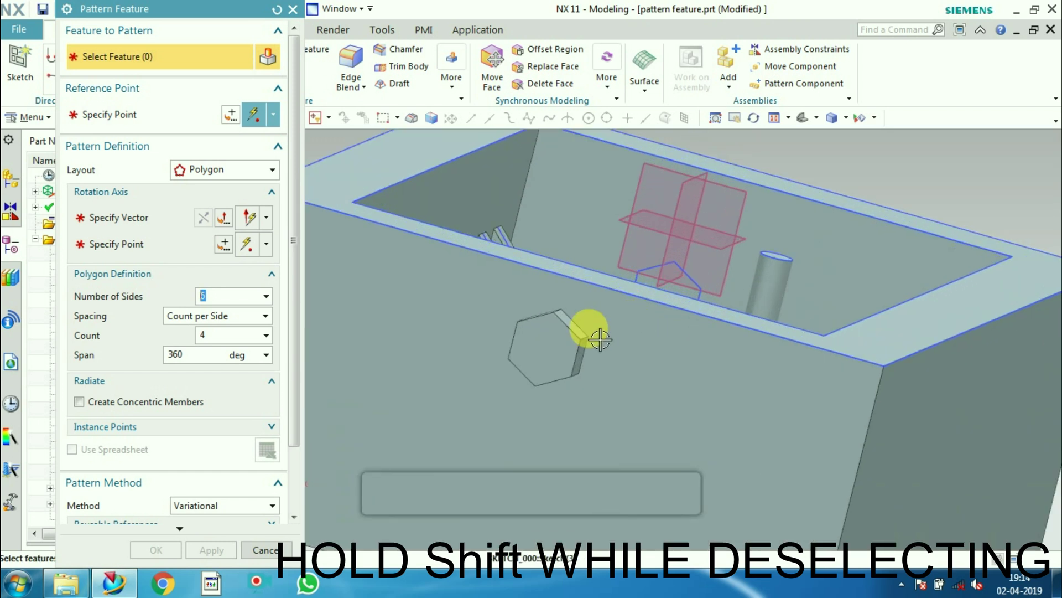
left_click(565, 347)
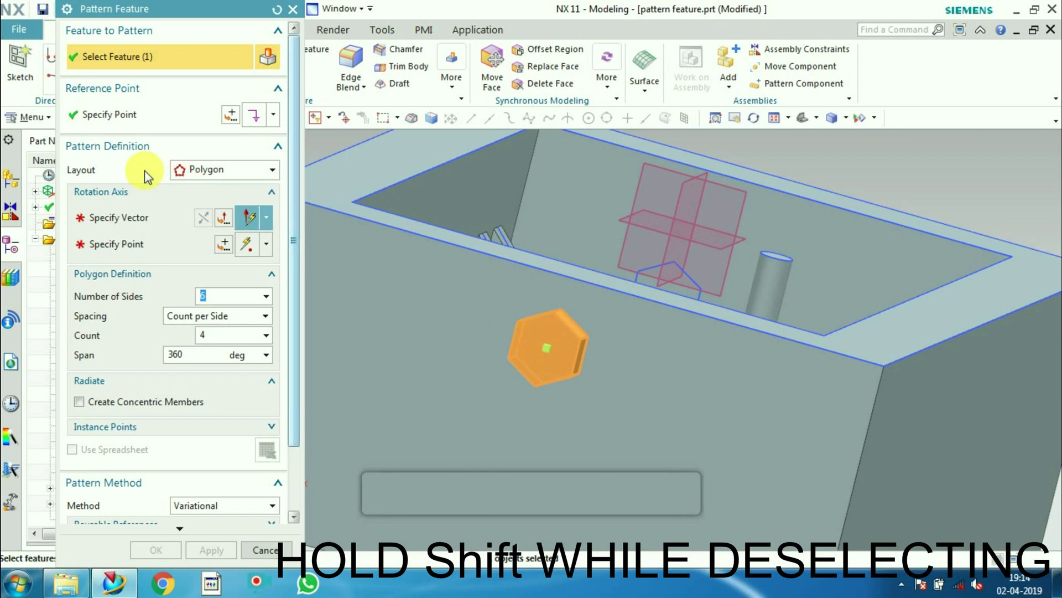
Define the polygon pattern's rotation axis perpendicular to the boss's wall, through a point on that wall below the hexagonal boss.
left_click(107, 218)
middle_click_drag(604, 355, 581, 360)
left_click(667, 357)
scroll(622, 360, "up", 2)
scroll(613, 351, "down", 6)
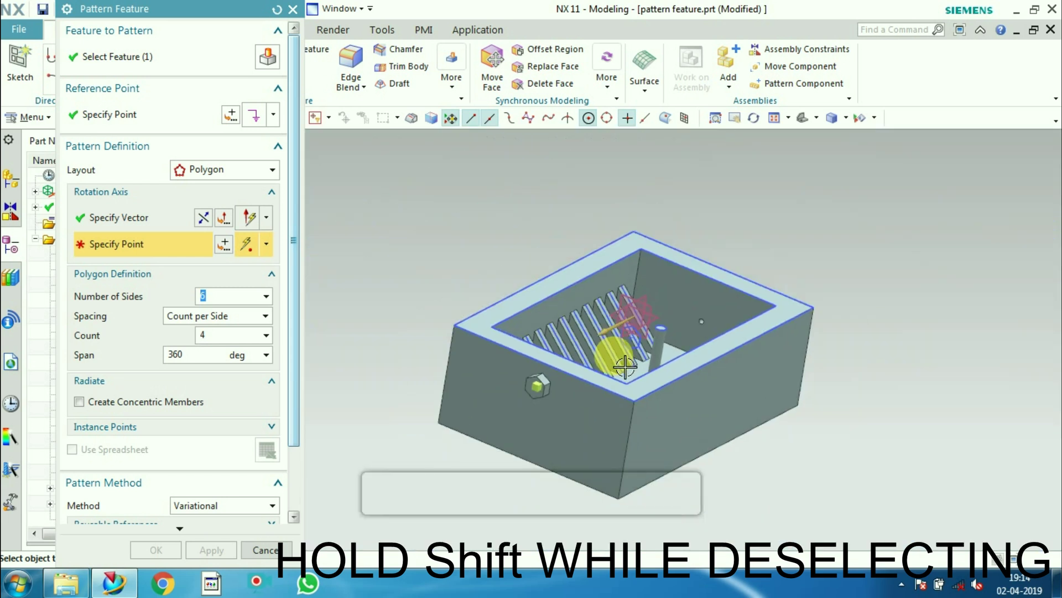
scroll(553, 396, "up", 6)
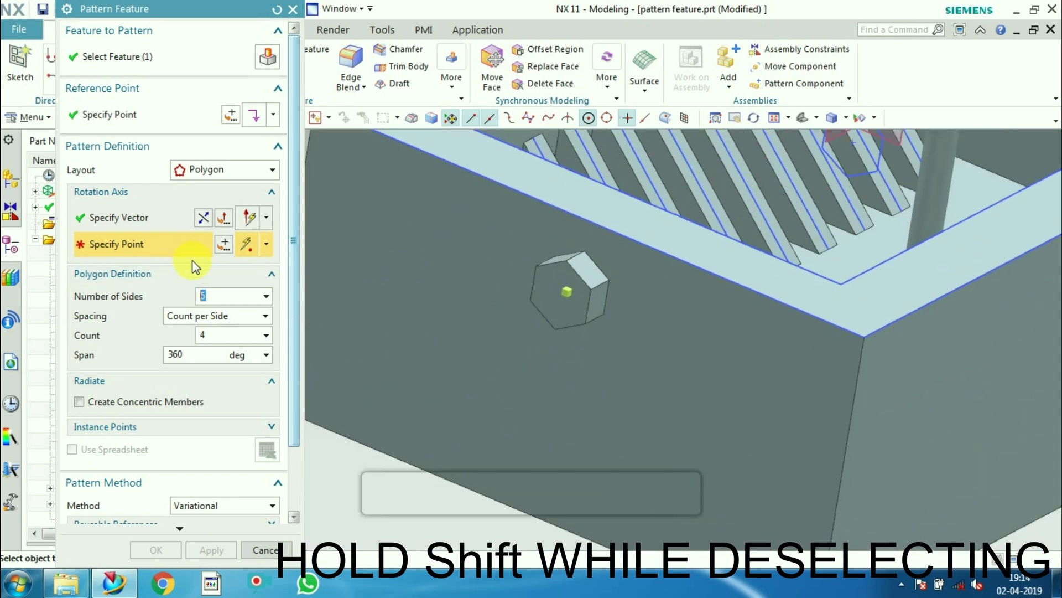
left_click(532, 423)
scroll(621, 363, "down", 5)
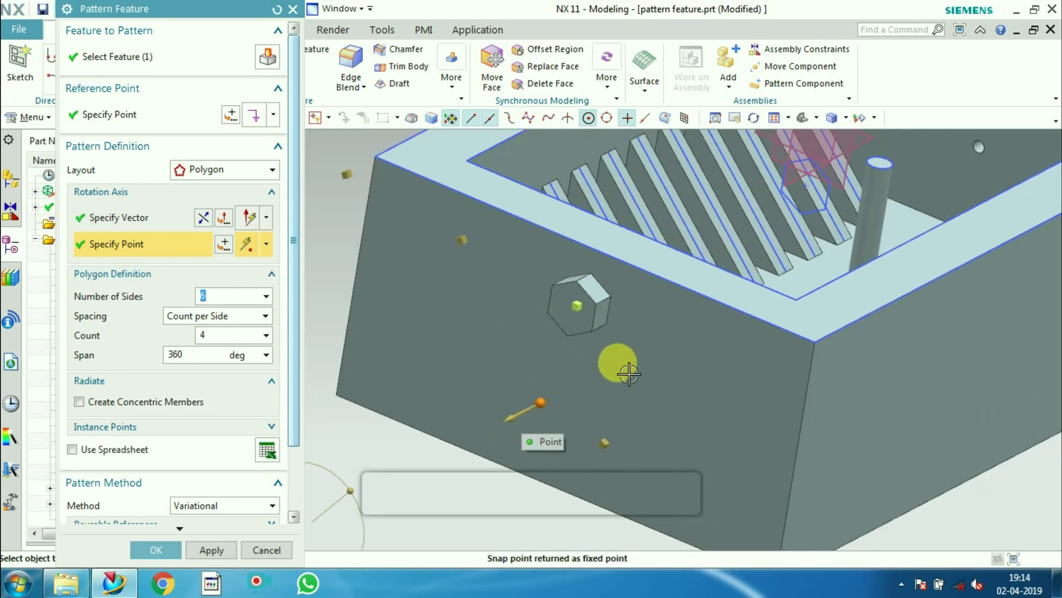
Move the polygon pattern's rotation point on the wall so that the 6-sided layout fits around a closer centre.
middle_click_drag(648, 397, 677, 368)
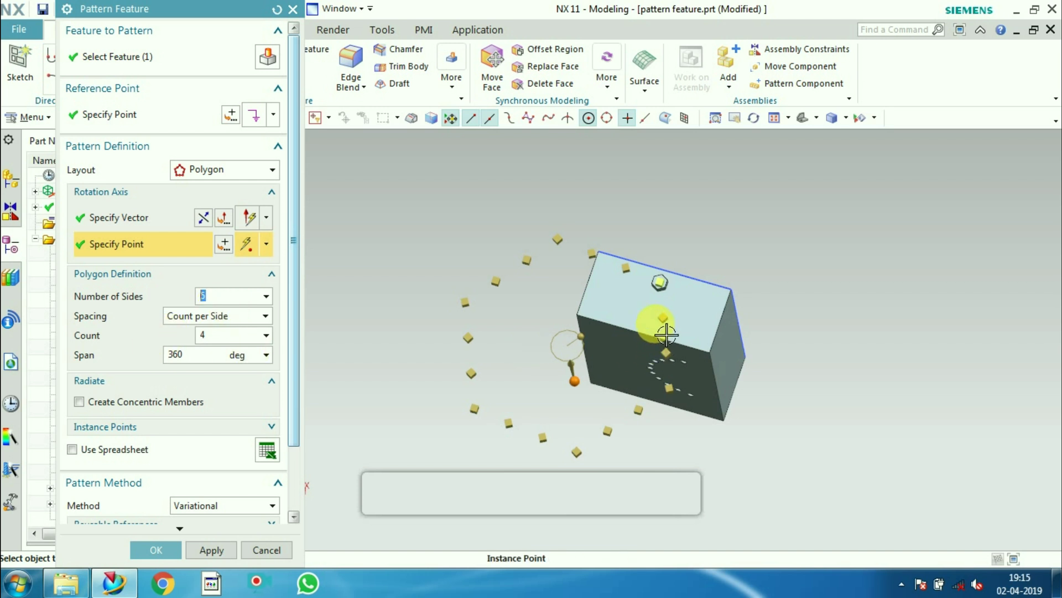
scroll(667, 335, "up", 2)
left_click_drag(529, 413, 674, 363)
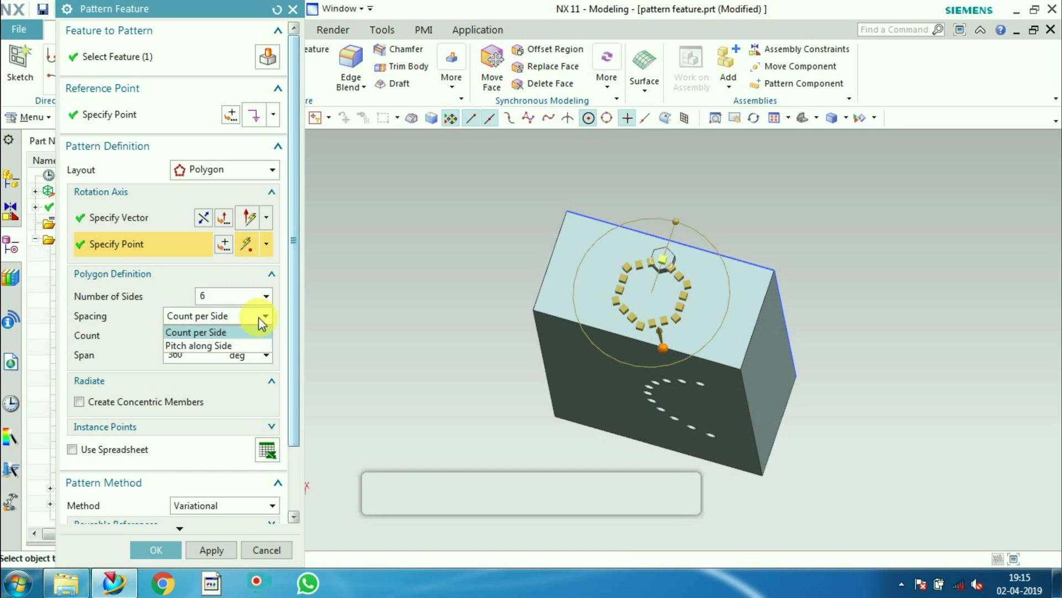
Try Pitch along Side spacing for the polygon pattern of the hexagonal boss.
left_click(232, 346)
middle_click_drag(679, 323, 640, 379)
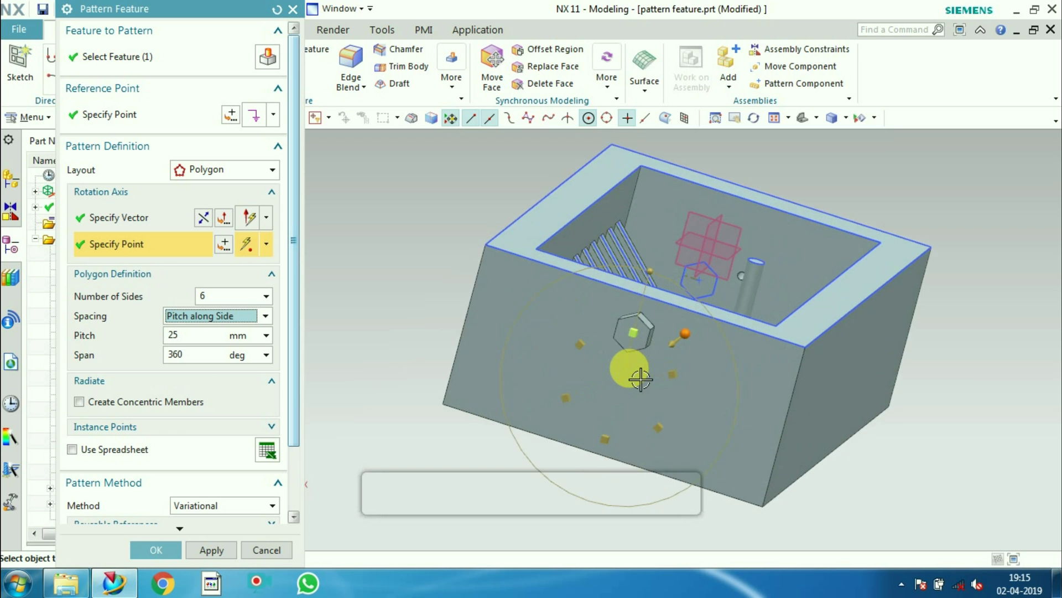
scroll(640, 379, "up", 2)
Set the polygon pattern's spacing to Count per Side with a count of 2.
left_click(247, 321)
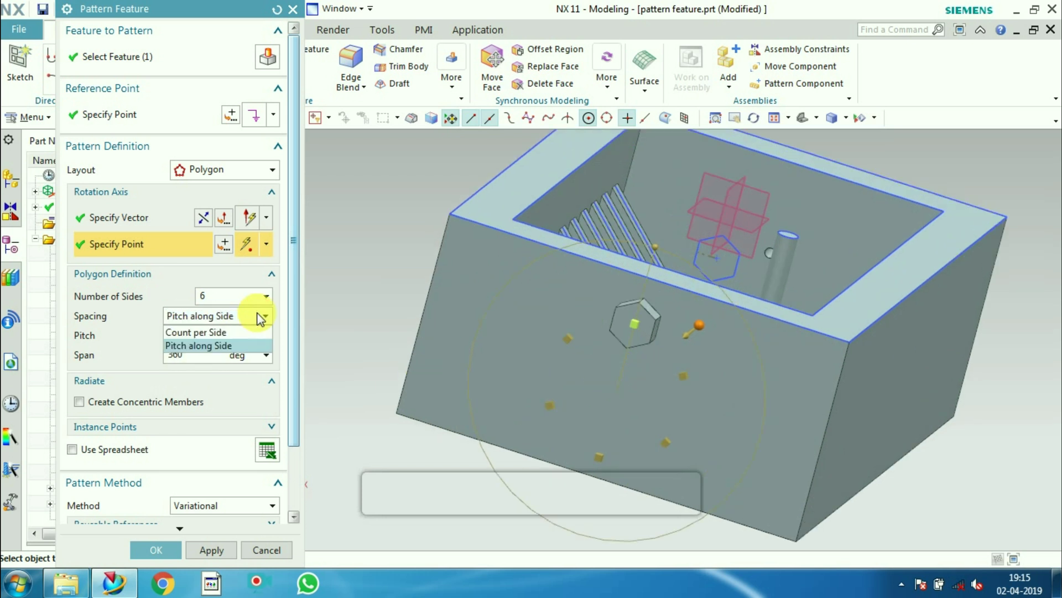
left_click(210, 331)
left_click(221, 342)
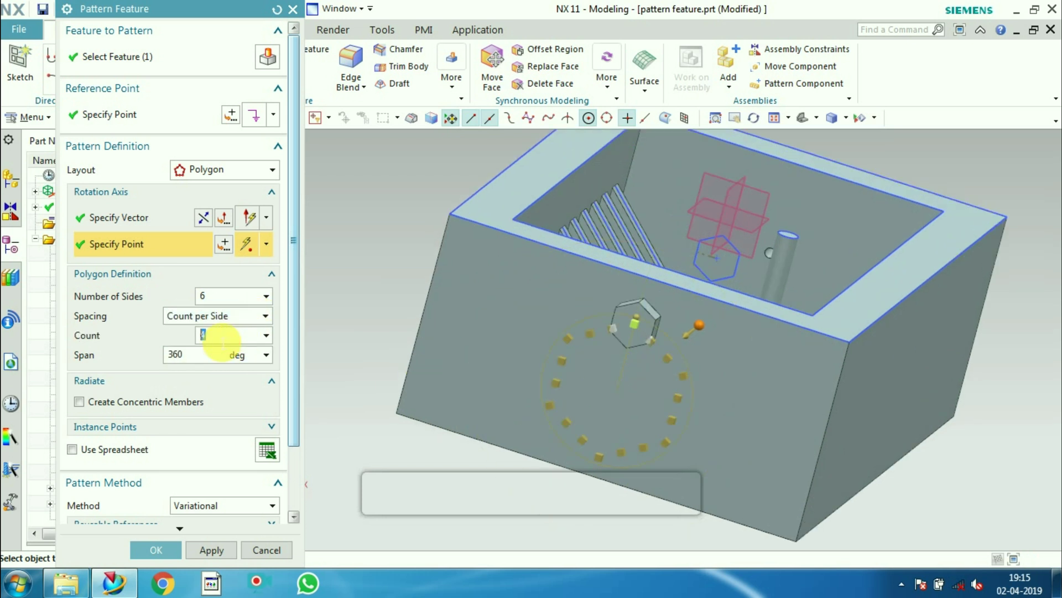
key("Return")
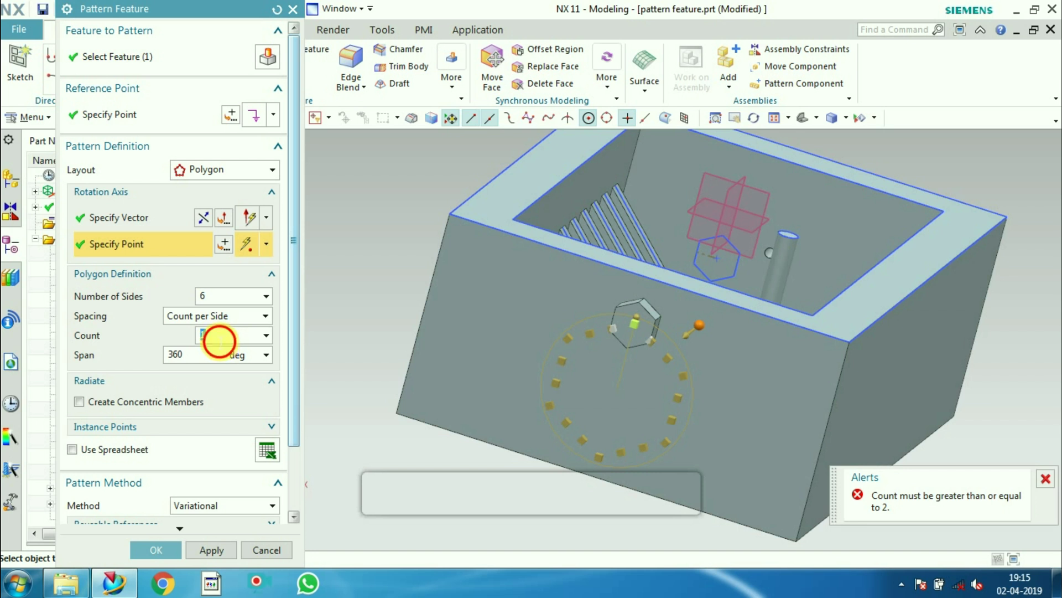
type("2")
key("Return")
middle_click_drag(601, 443, 581, 417)
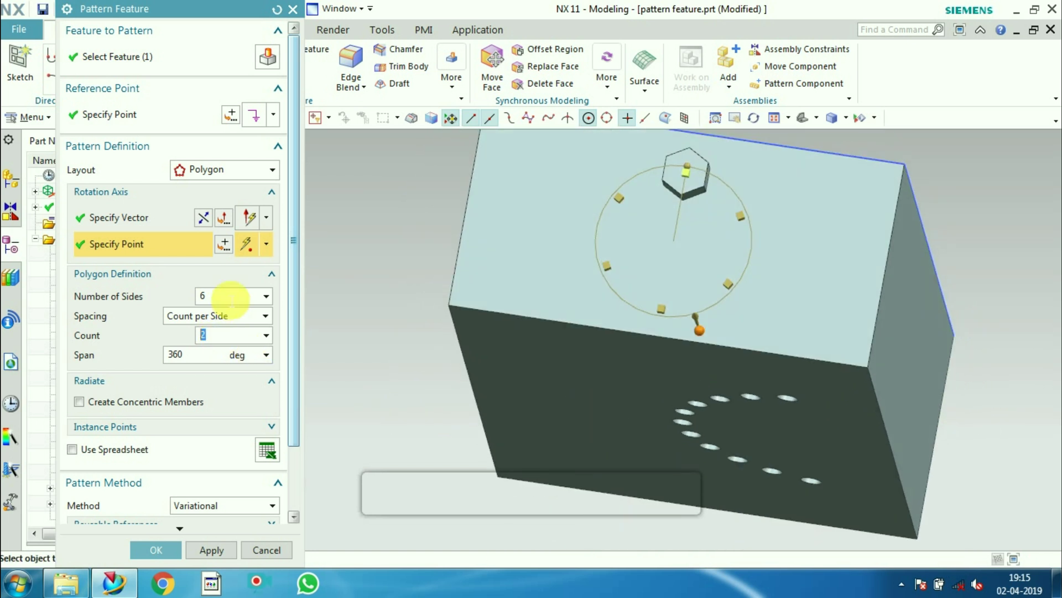
Set the hexagonal boss's polygon pattern to Pitch along Side spacing with a 25 mm pitch and create the pattern.
left_click(212, 345)
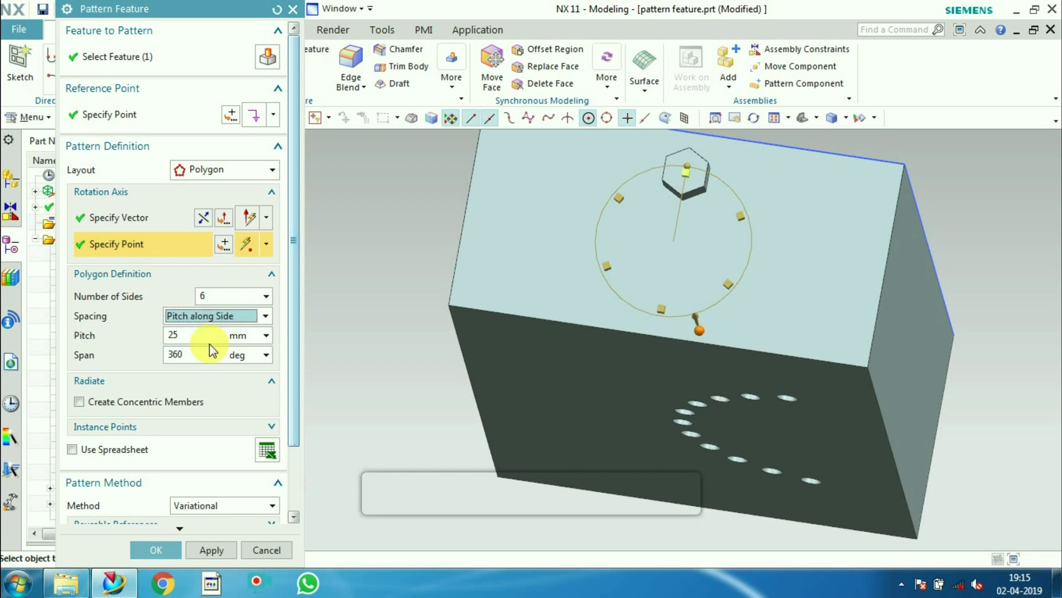
left_click(194, 336)
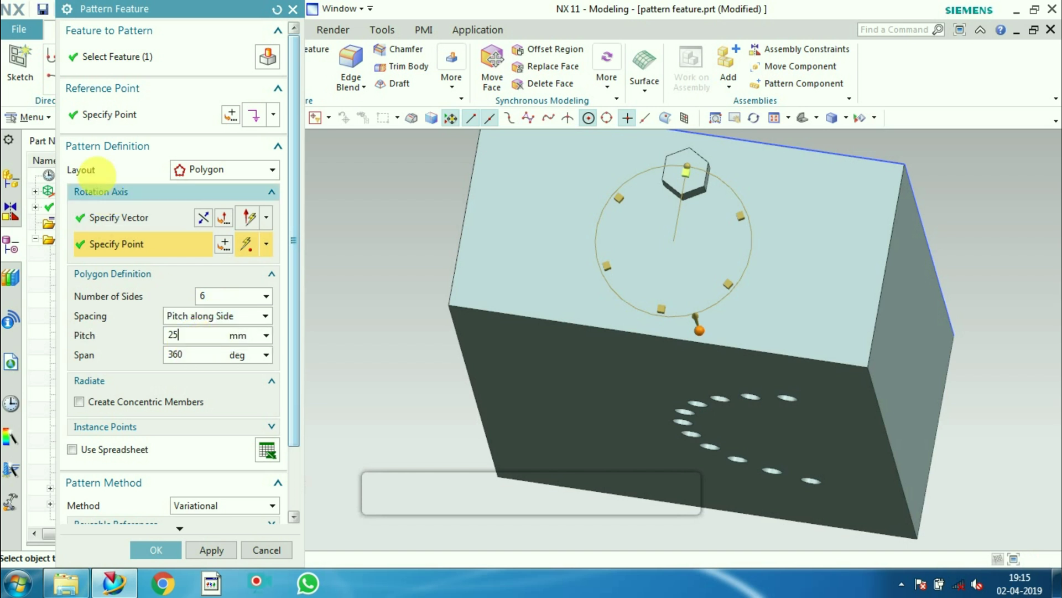
left_click(145, 552)
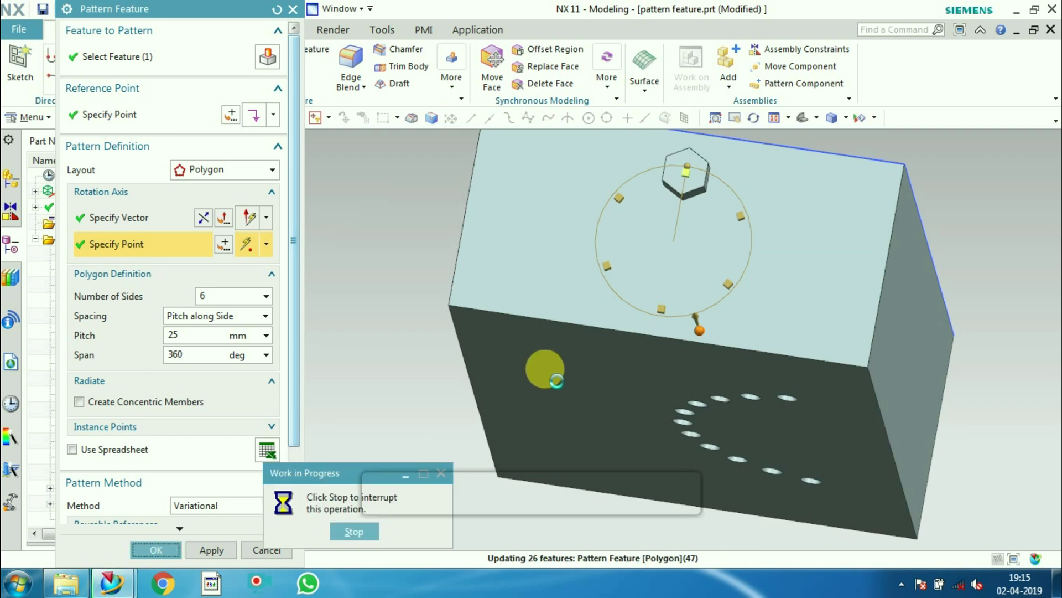
middle_click_drag(386, 344, 547, 358)
scroll(487, 398, "down", 2)
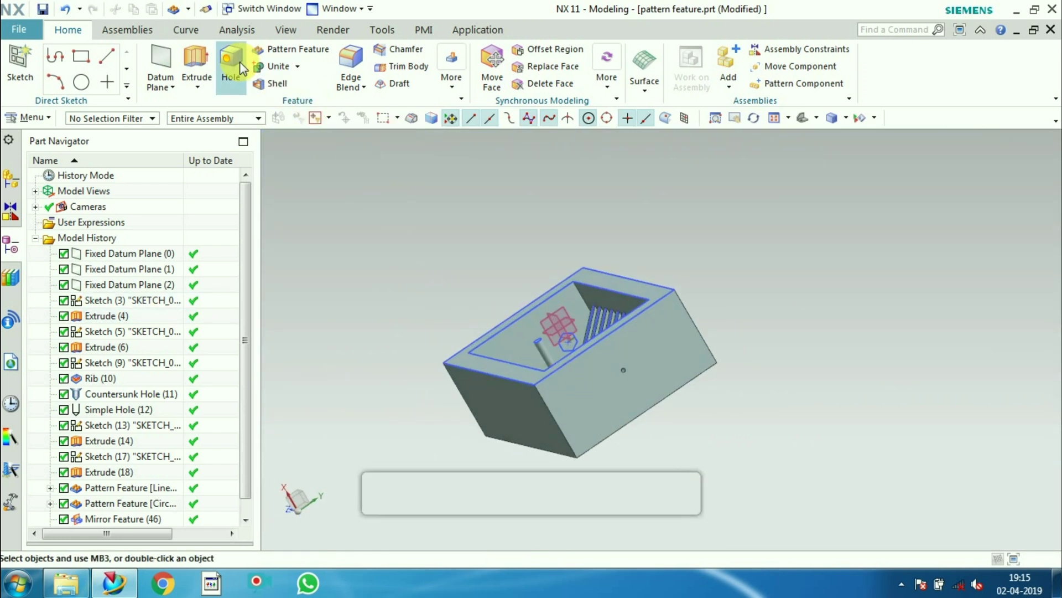
Start a Polygon layout pattern feature of the small simple hole on the box's end wall.
left_click(301, 57)
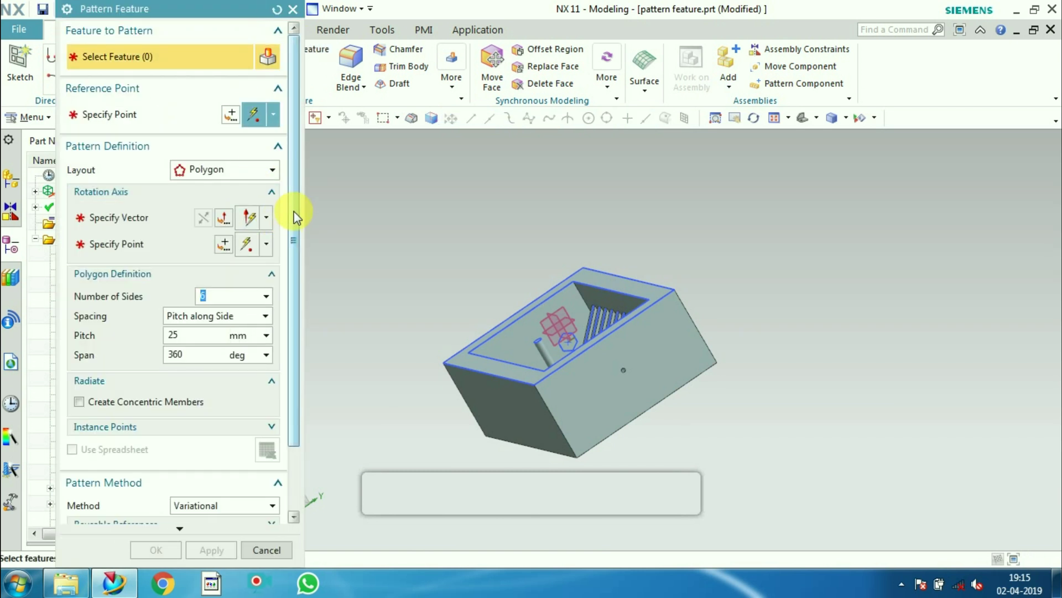
scroll(289, 244, "down", 3)
scroll(289, 228, "up", 3)
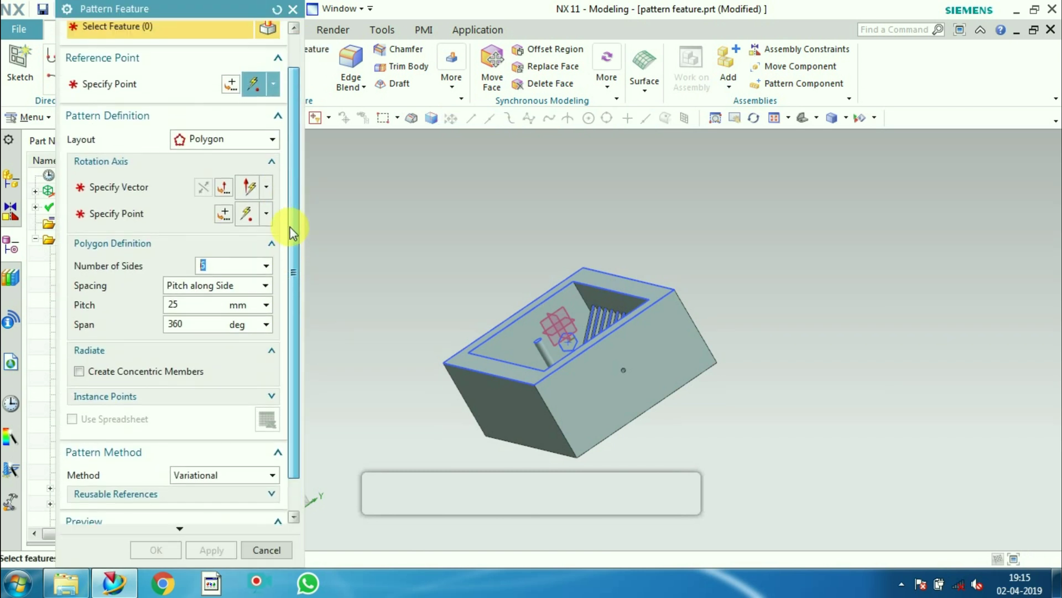
scroll(553, 312, "down", 5)
scroll(570, 340, "up", 12)
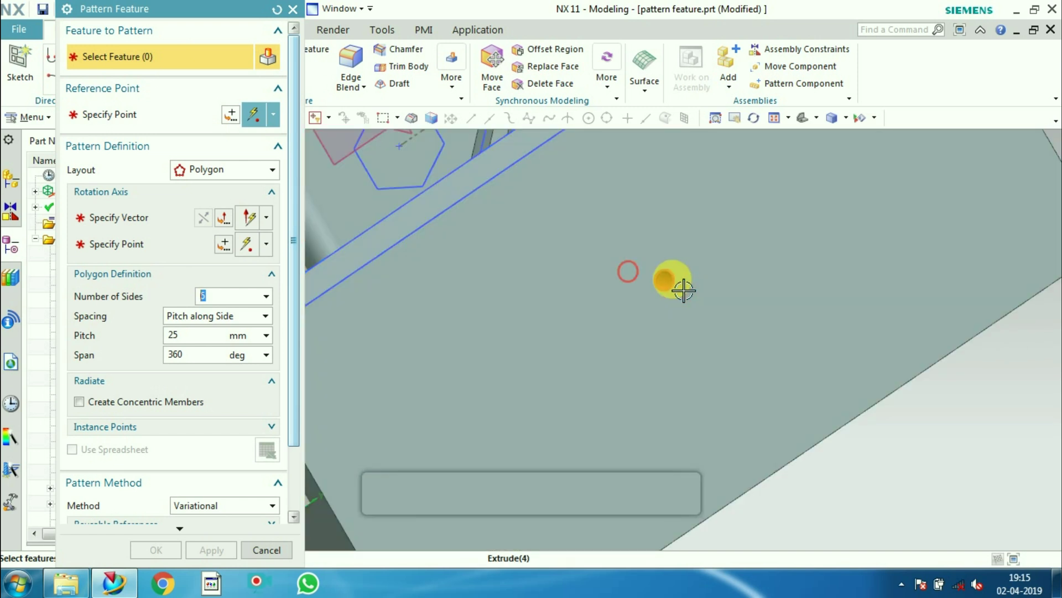
mouse_move(683, 290)
middle_mouse_down()
mouse_move(693, 264)
mouse_move(673, 291)
mouse_move(694, 398)
mouse_move(720, 333)
mouse_move(709, 342)
mouse_move(718, 375)
mouse_move(686, 454)
middle_mouse_up()
left_click(691, 447)
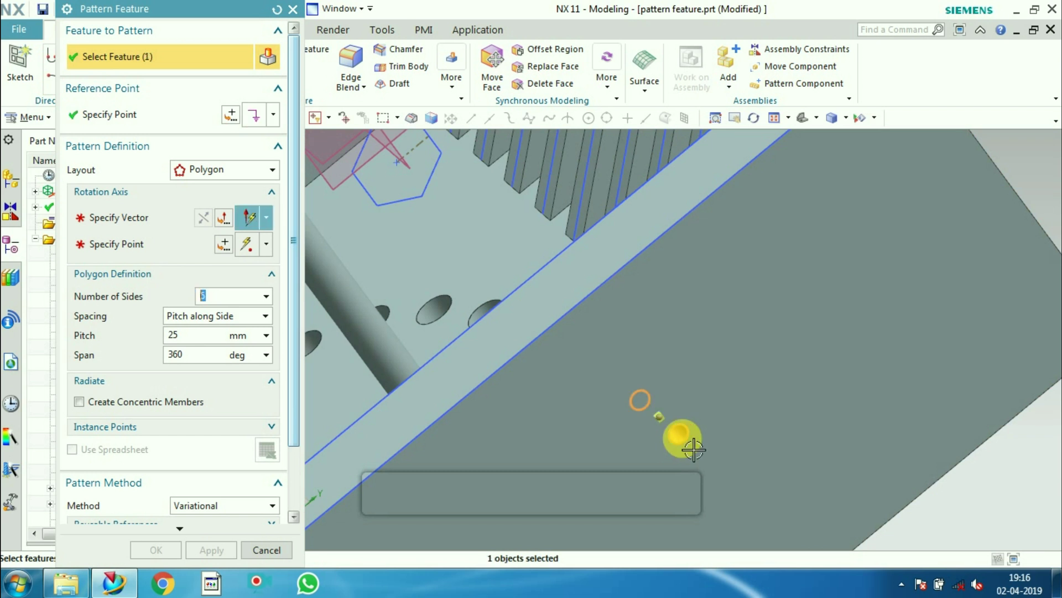
Try a rotation axis perpendicular to the hole's wall, through the hole's centre, for the polygon pattern.
left_click(114, 217)
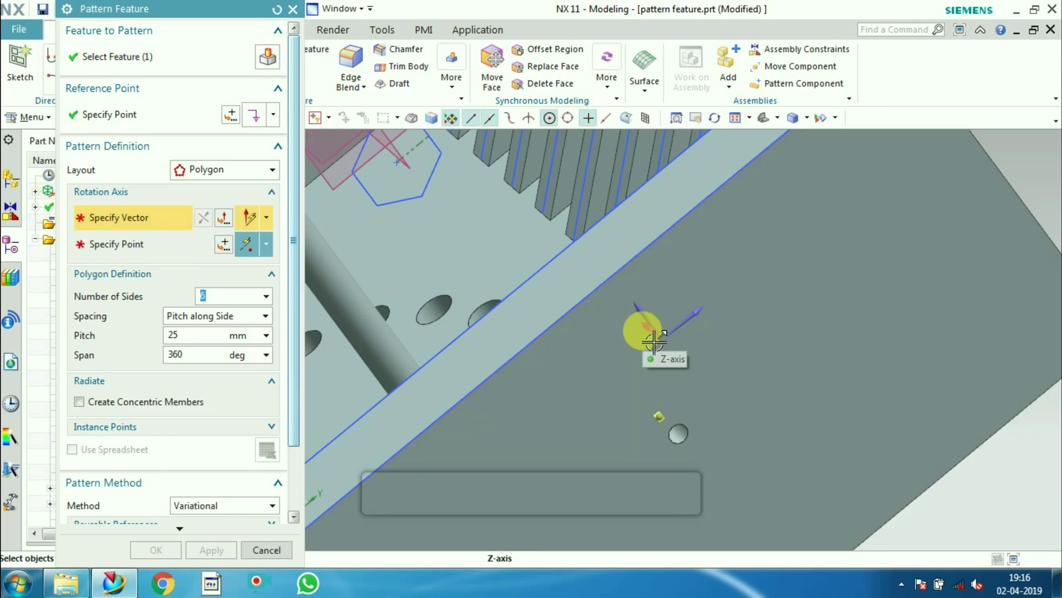
left_click(654, 341)
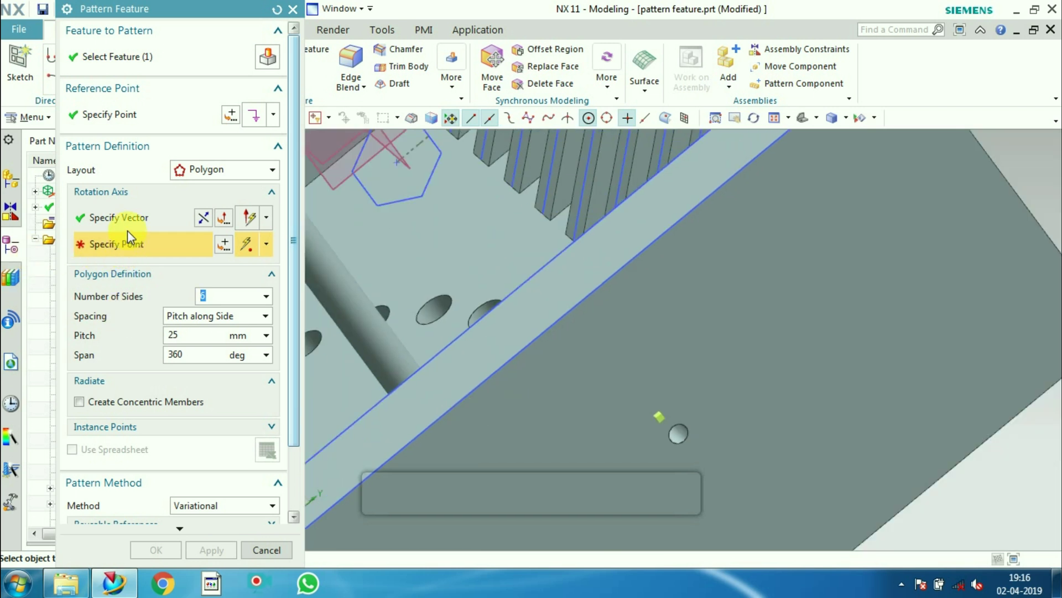
left_click(128, 220)
middle_click_drag(652, 339, 664, 360)
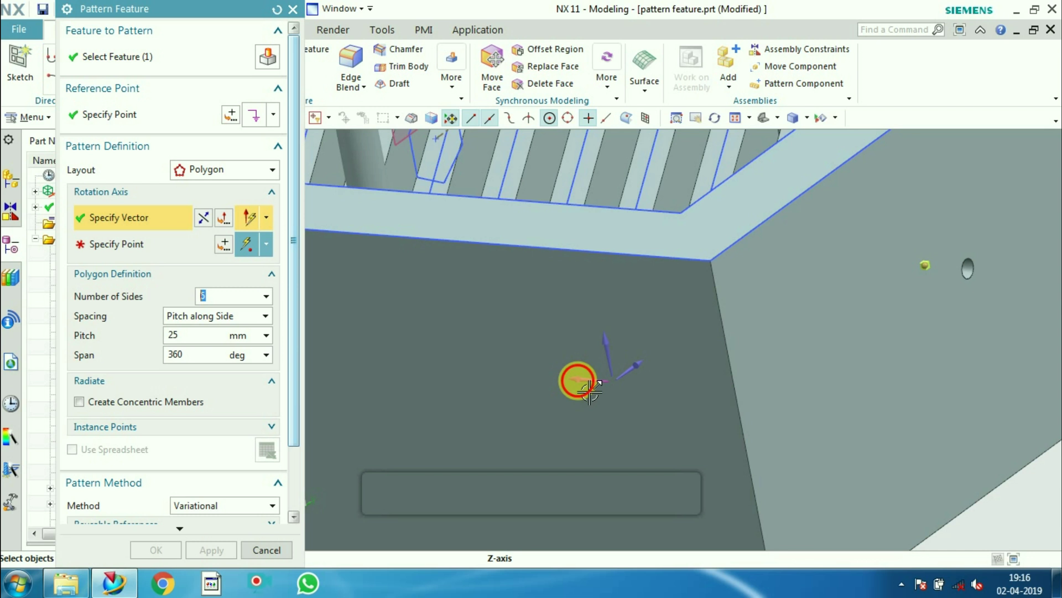
left_click(578, 380)
scroll(887, 420, "up", 5)
scroll(886, 420, "down", 8)
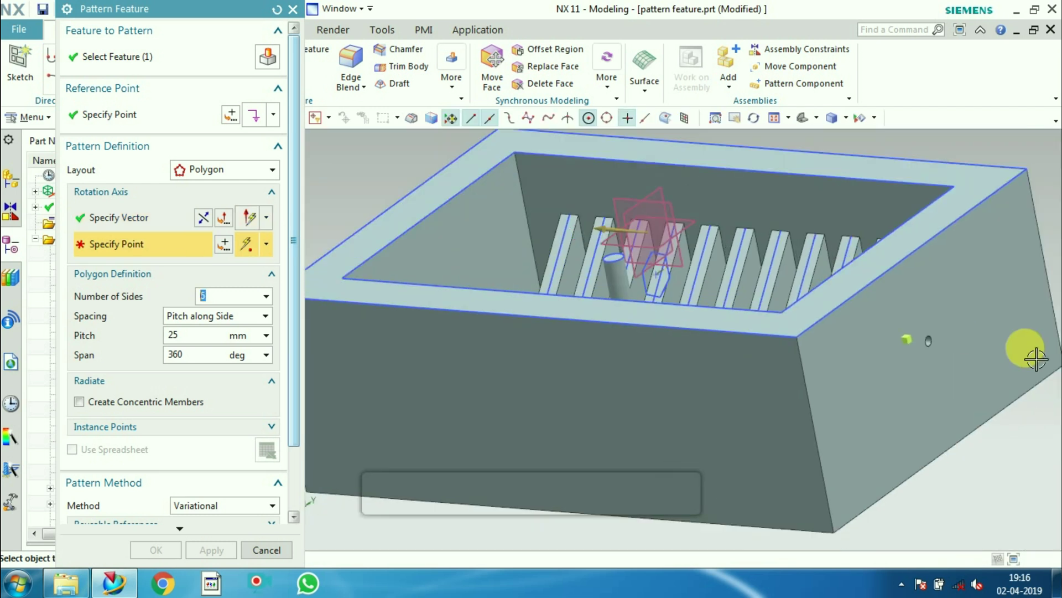
scroll(1007, 351, "up", 5)
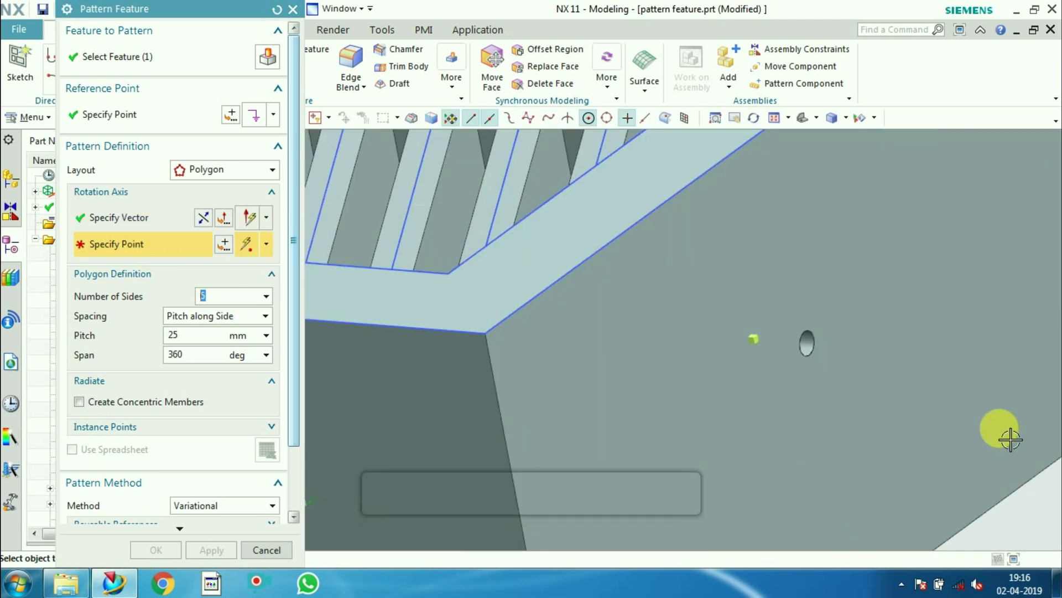
left_click(819, 359)
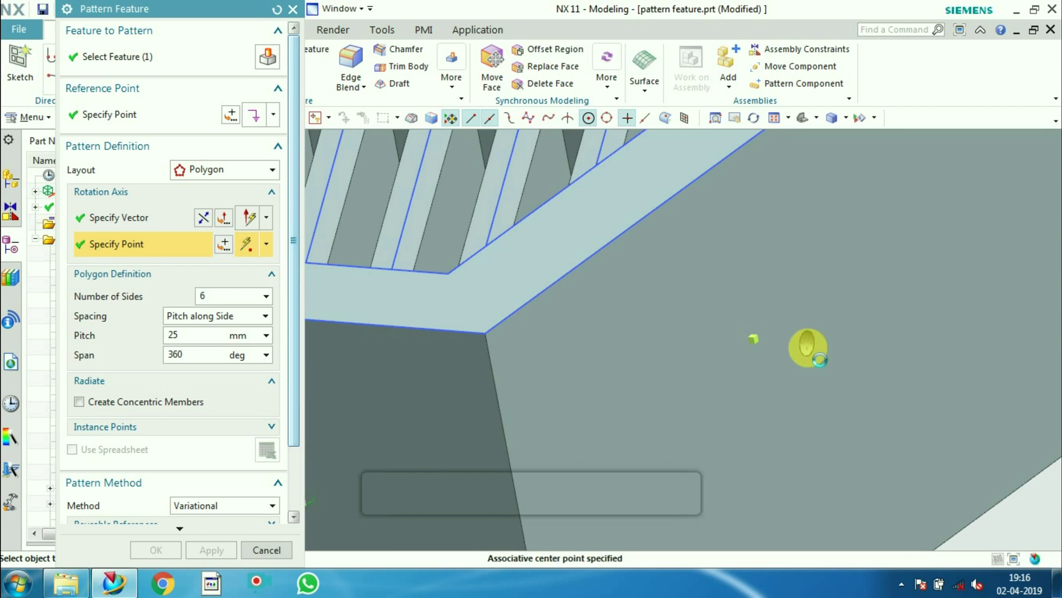
middle_click_drag(754, 380, 709, 384)
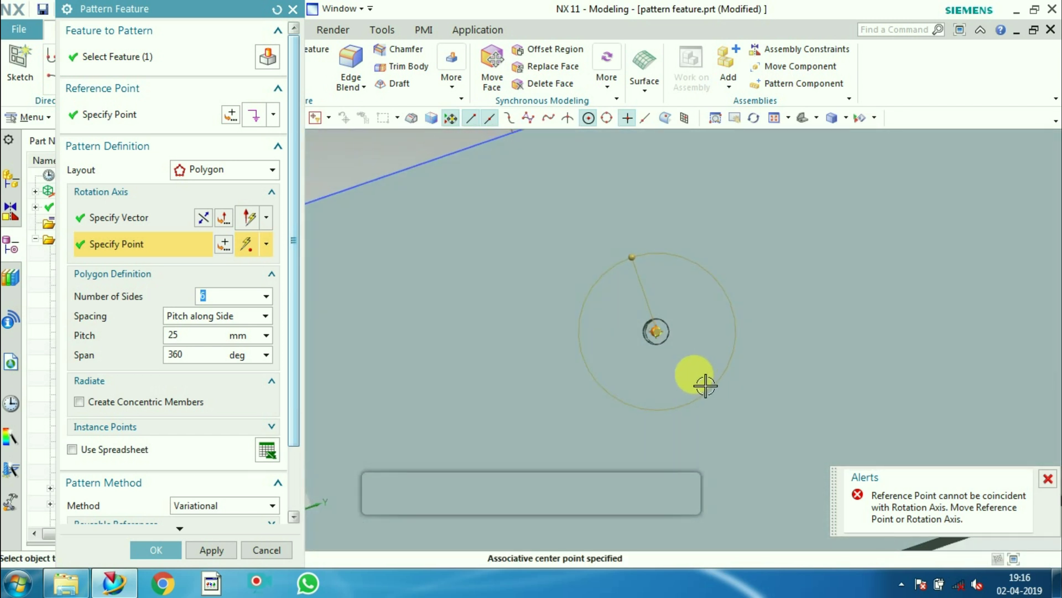
Move the polygon pattern's reference point off the rotation axis, onto the wall just below the hole.
left_click(667, 341)
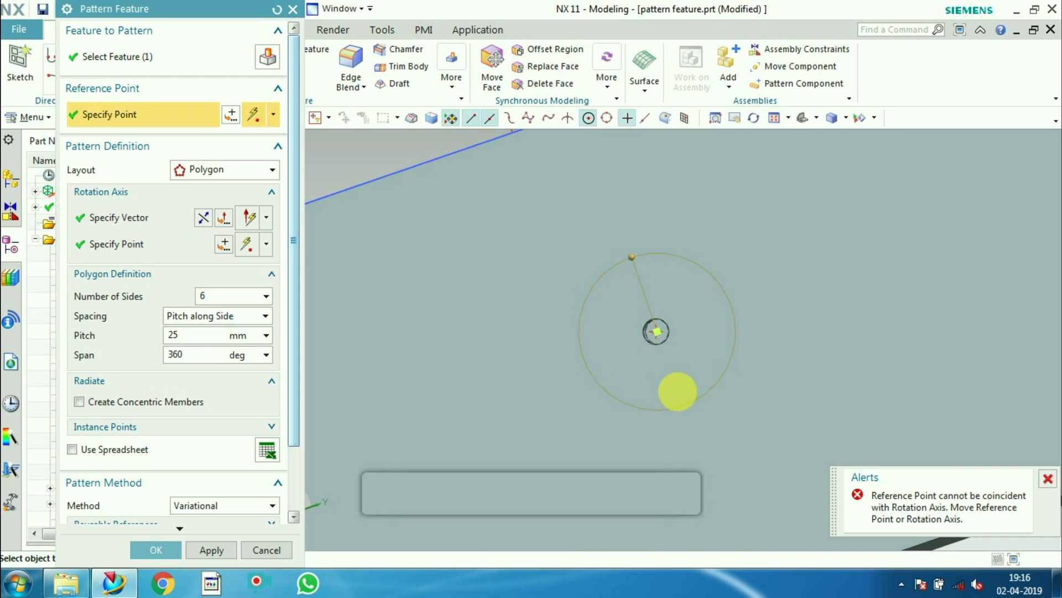
left_click(694, 421)
left_click_drag(705, 438, 686, 426)
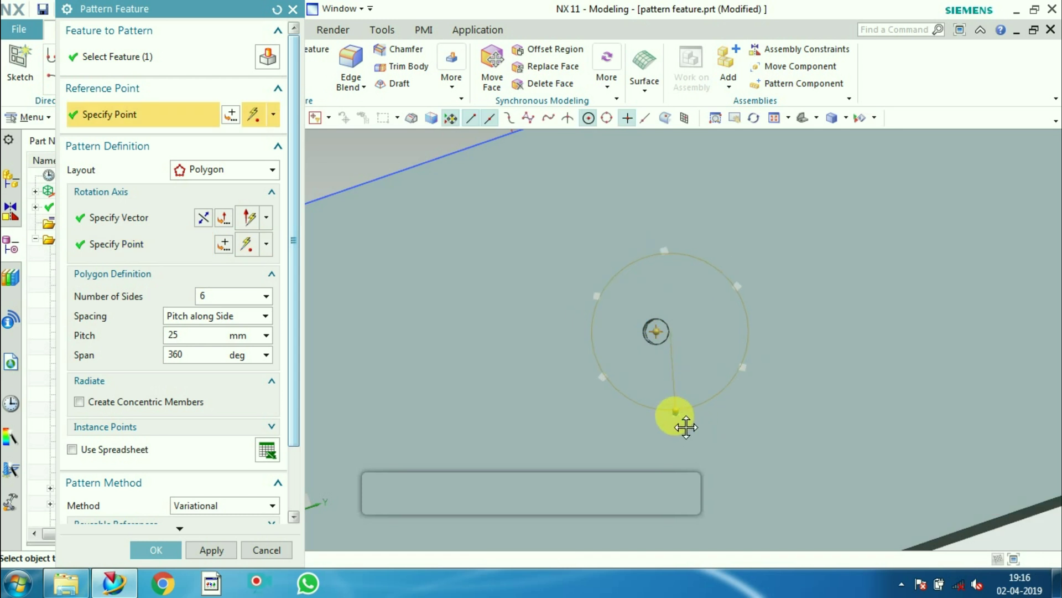
left_click(642, 436)
scroll(693, 420, "up", 1)
scroll(692, 419, "down", 3)
scroll(683, 426, "up", 2)
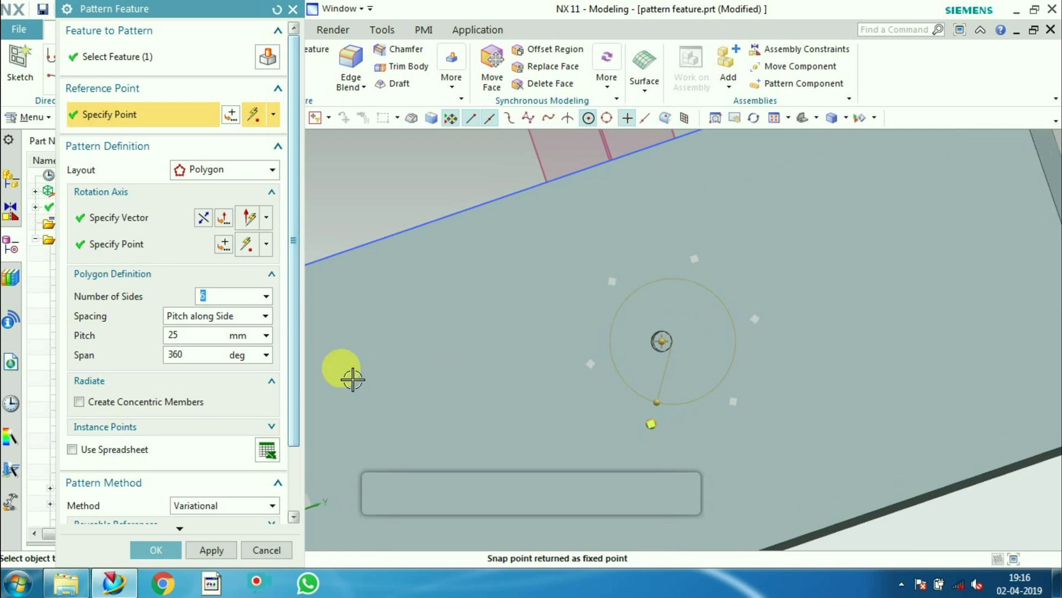
Try switching the hole's pattern layout to Spiral, and abandon the pattern feature.
left_click(271, 172)
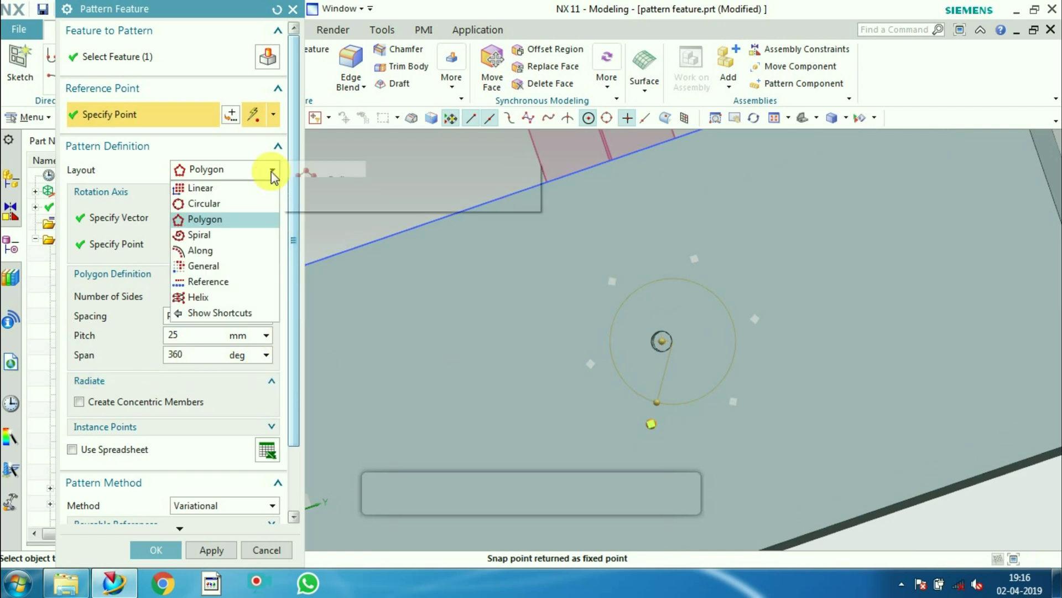
left_click(220, 238)
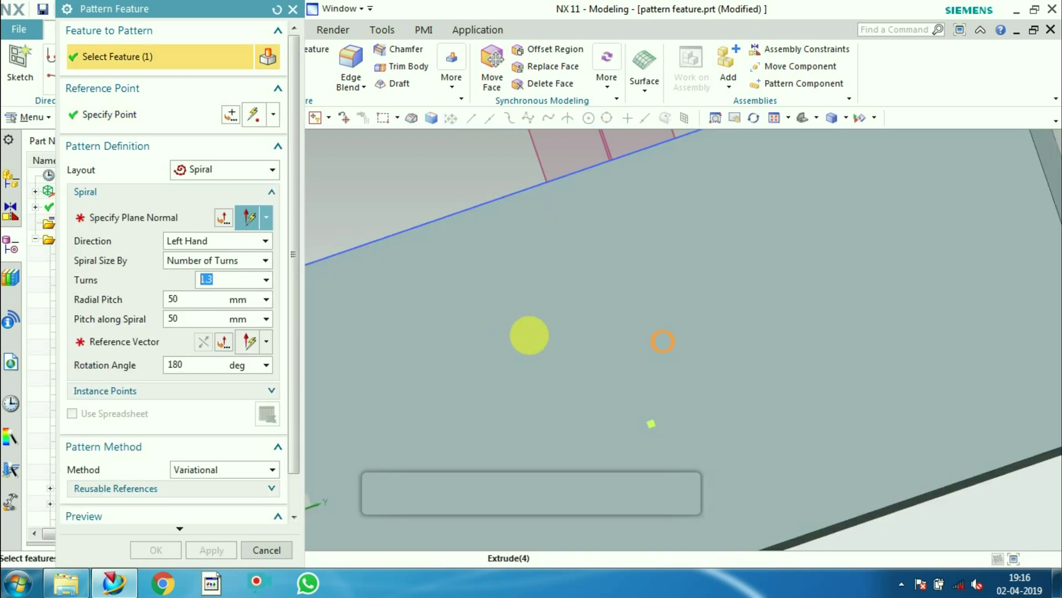
middle_click_drag(527, 332, 642, 392)
scroll(643, 392, "up", 2)
scroll(643, 392, "down", 7)
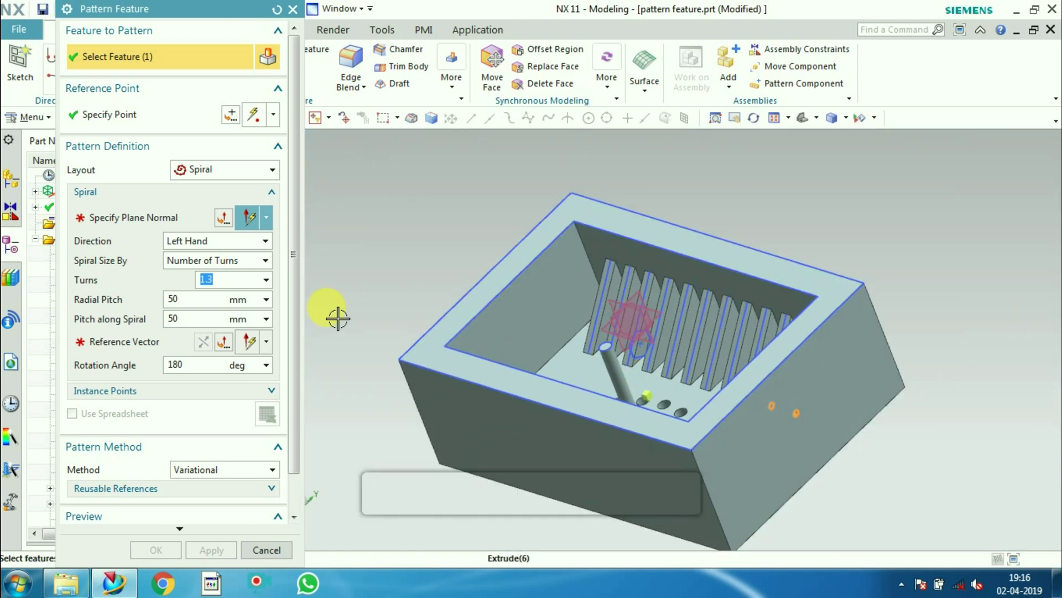
left_click(293, 8)
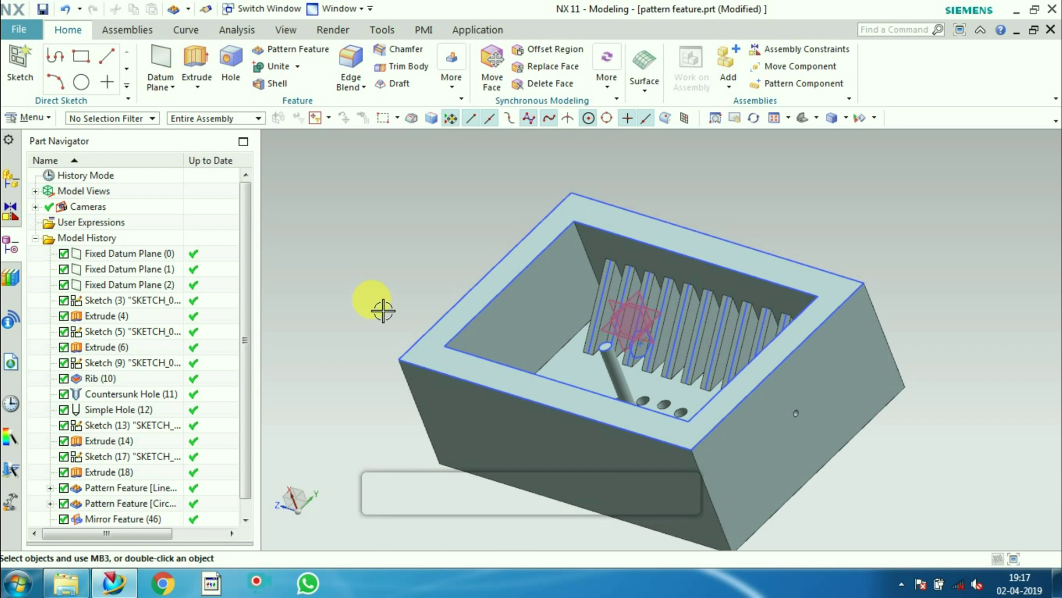
Start a new pattern feature with the Spiral layout for the small simple hole on the box's end wall.
left_click(299, 50)
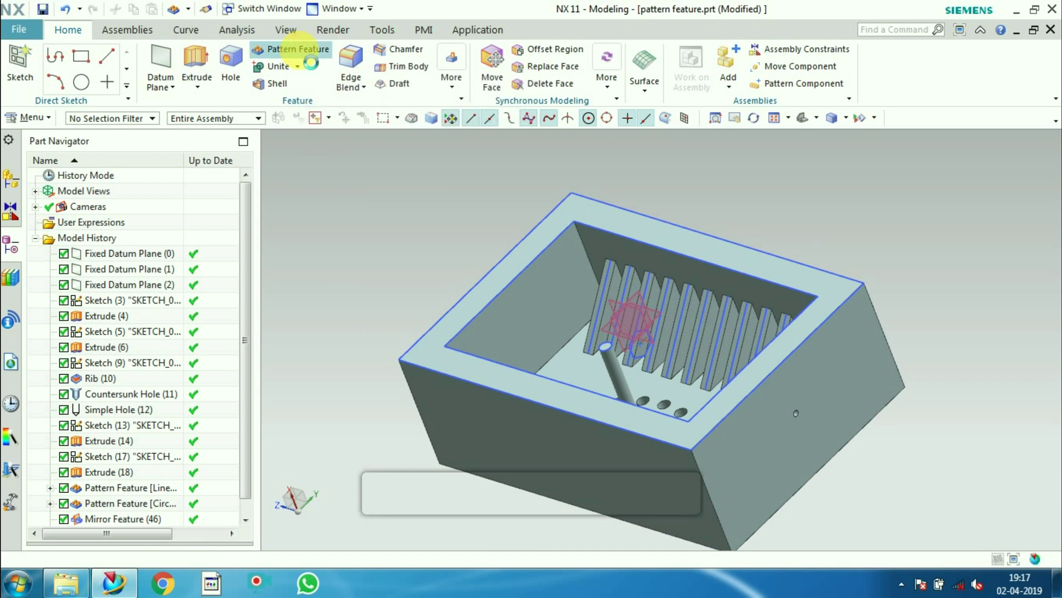
left_click(214, 169)
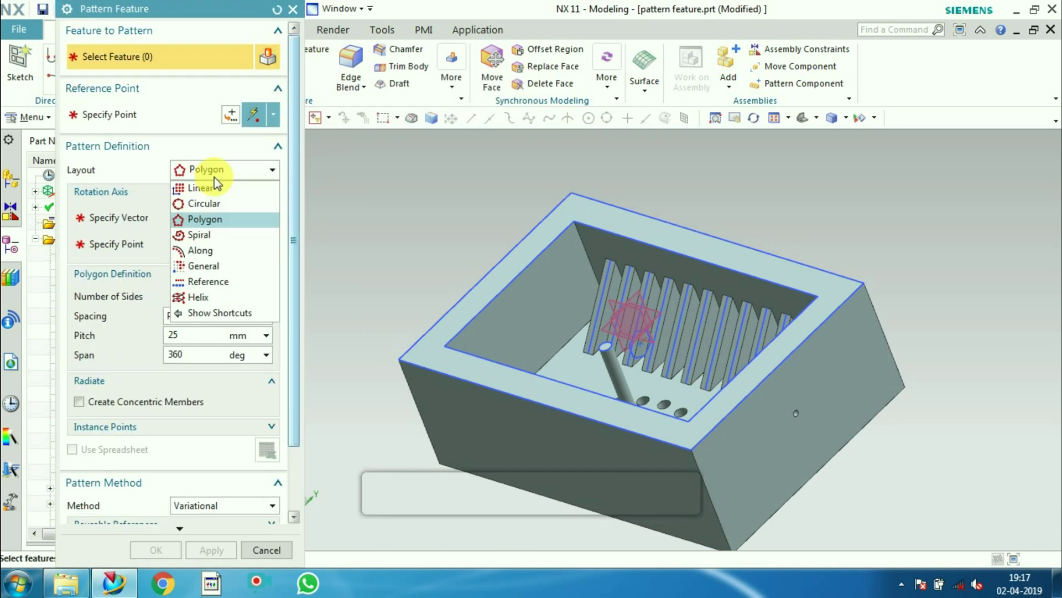
left_click(223, 235)
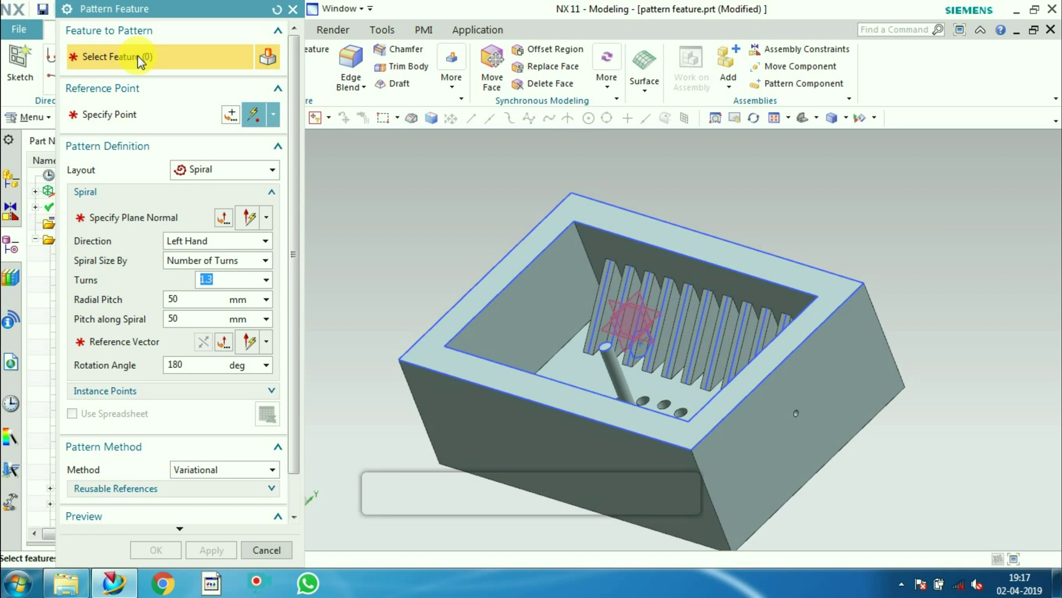
scroll(813, 423, "up", 5)
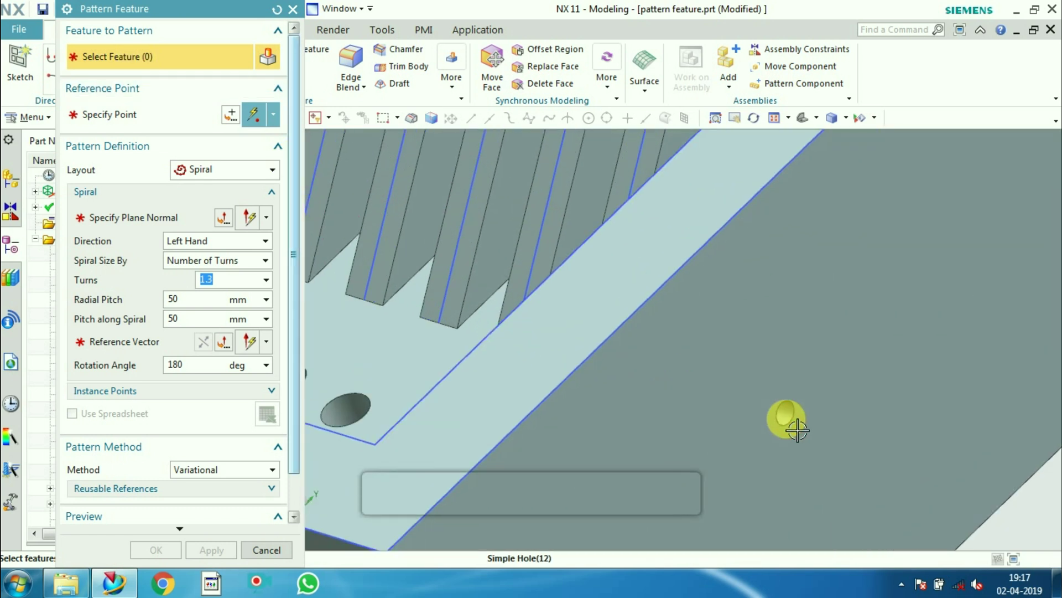
left_click(792, 422)
scroll(719, 423, "down", 5)
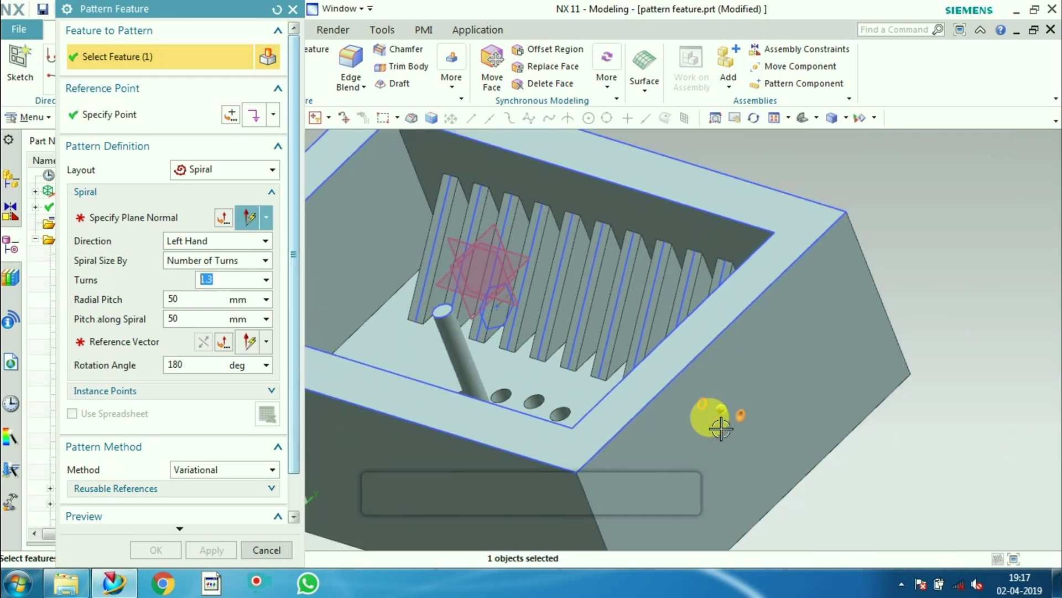
middle_click_drag(675, 440, 657, 417)
Define the spiral's plane normal perpendicular to the hole's wall and its reference vector along the X-axis.
left_click(155, 218)
middle_click_drag(569, 351, 632, 323)
left_click(630, 332)
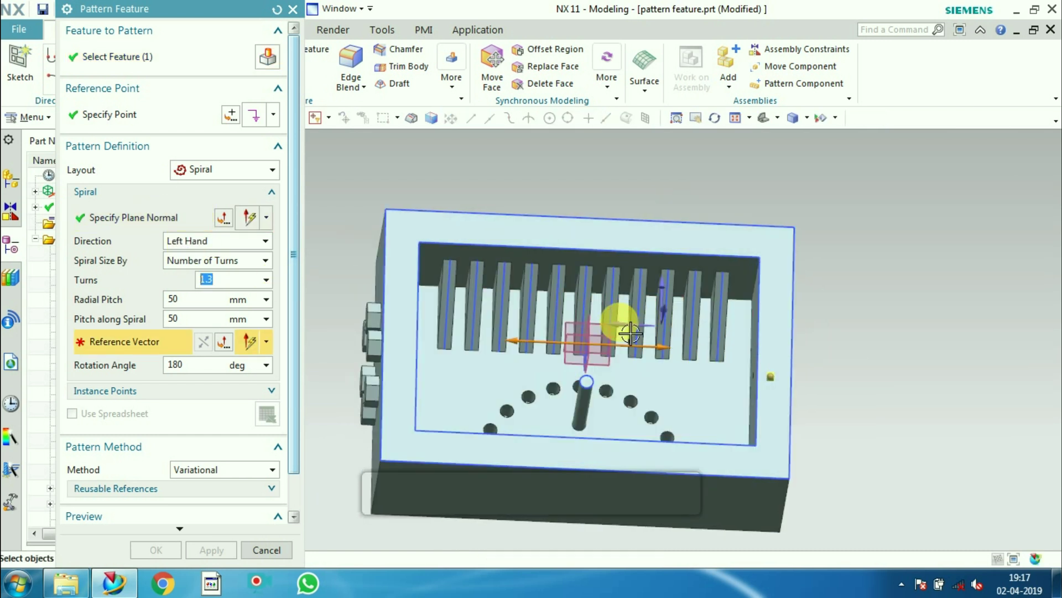
middle_click_drag(964, 470, 918, 446)
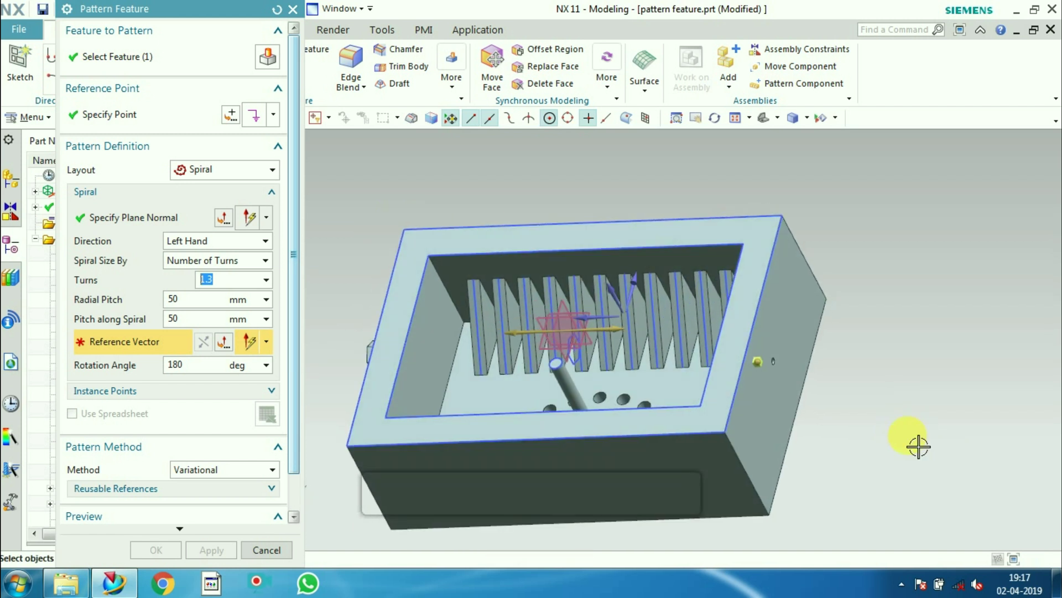
left_click(603, 343)
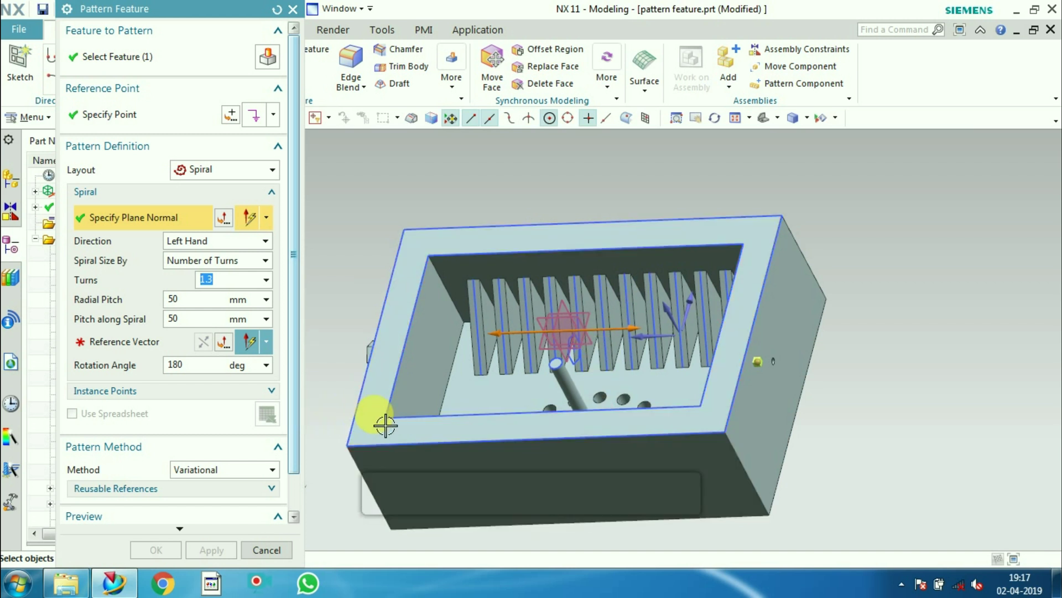
left_click(167, 347)
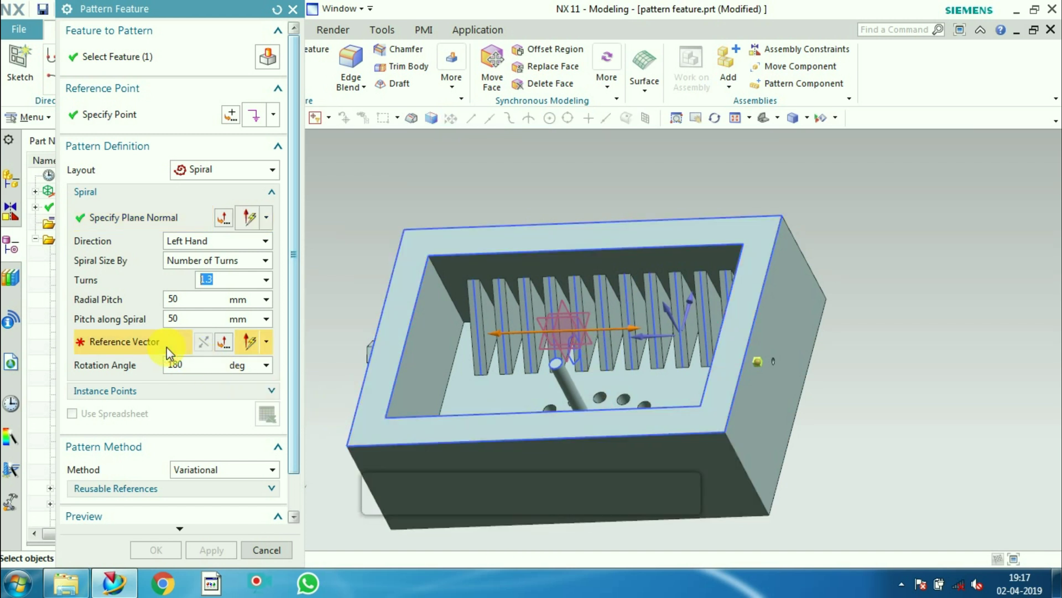
left_click(625, 307)
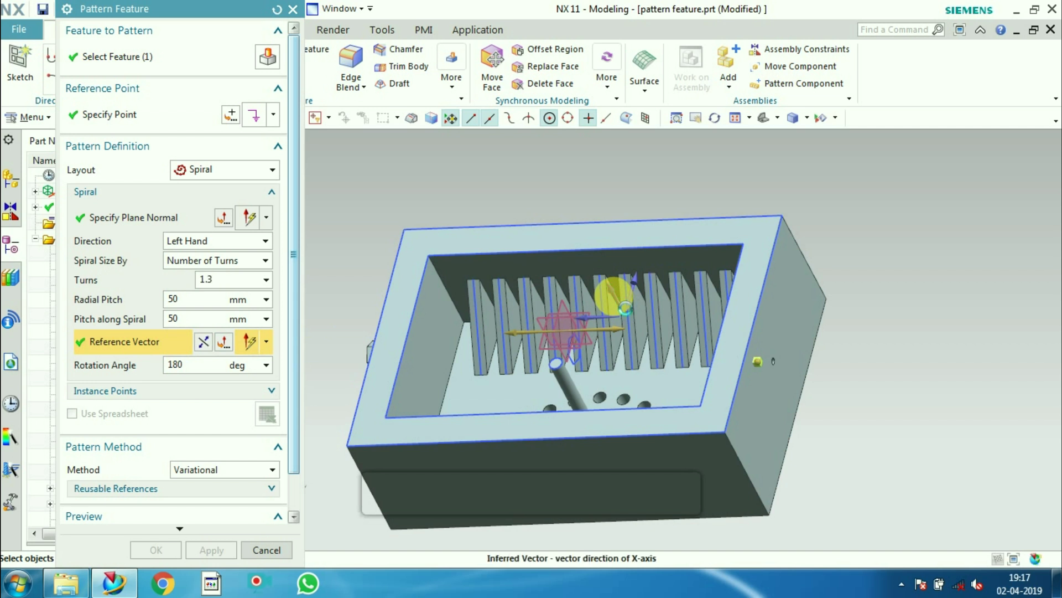
Set the spiral pattern's radial pitch to 20 mm.
middle_click_drag(849, 447, 748, 402)
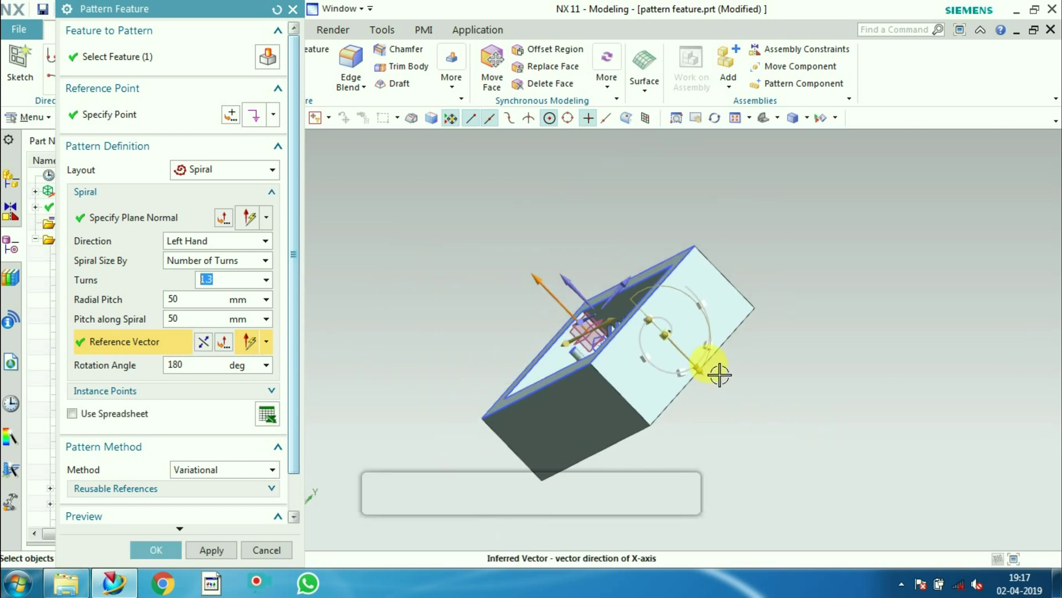
scroll(714, 377, "up", 4)
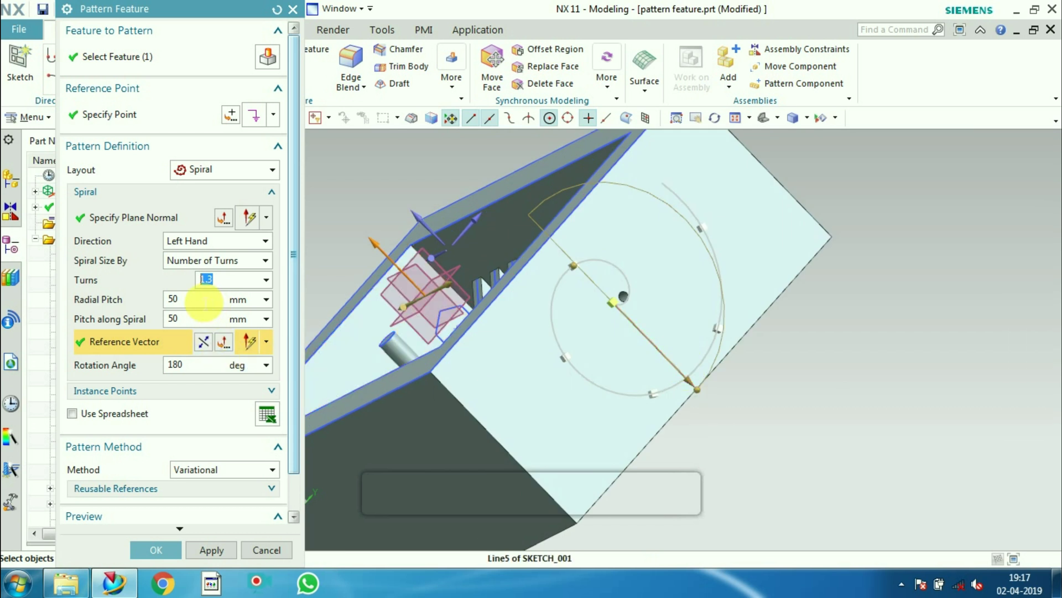
left_click(195, 300)
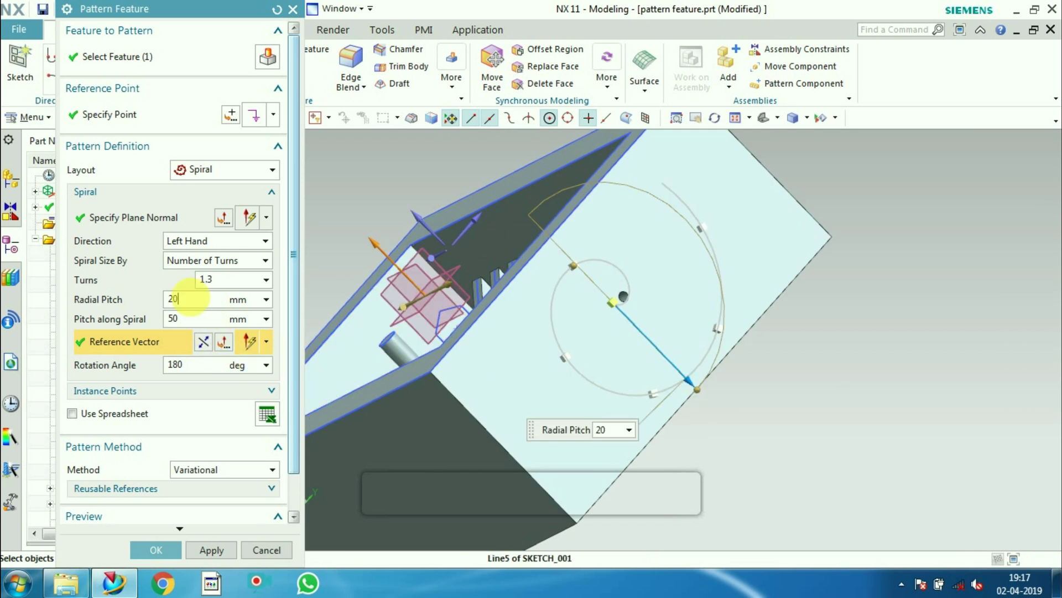
Set the spiral pattern to 2.5 turns with a radial pitch of 15 mm.
key("Return")
left_click(197, 304)
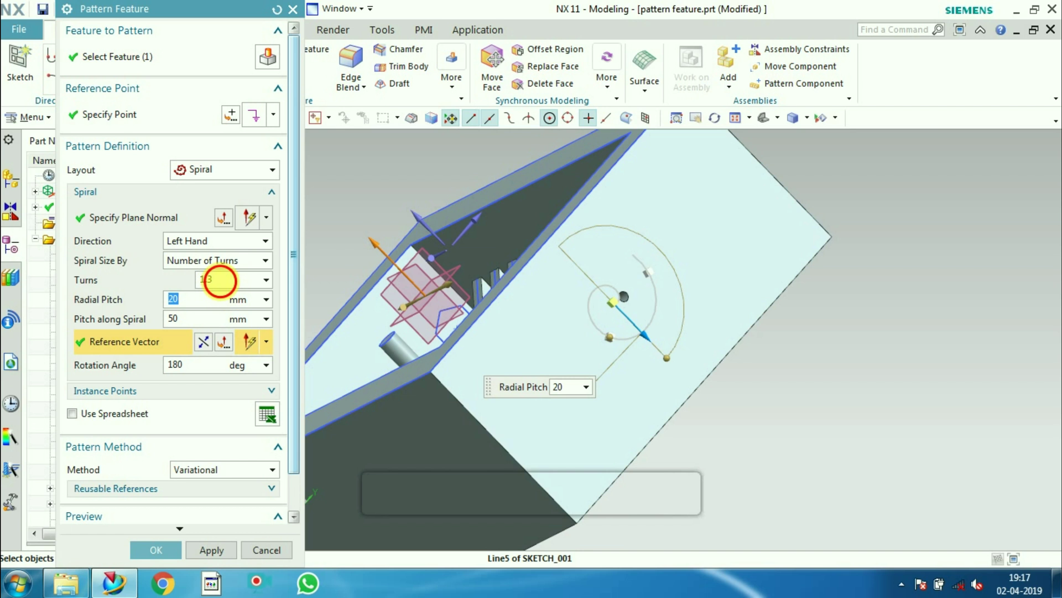
left_click(220, 281)
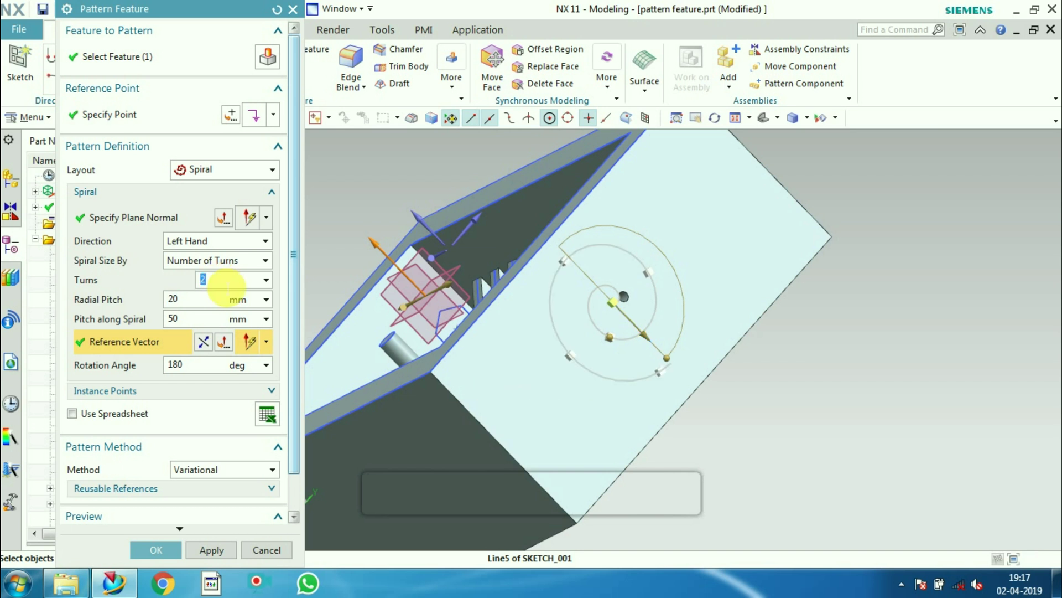
type("3")
key("Return")
left_click(227, 287)
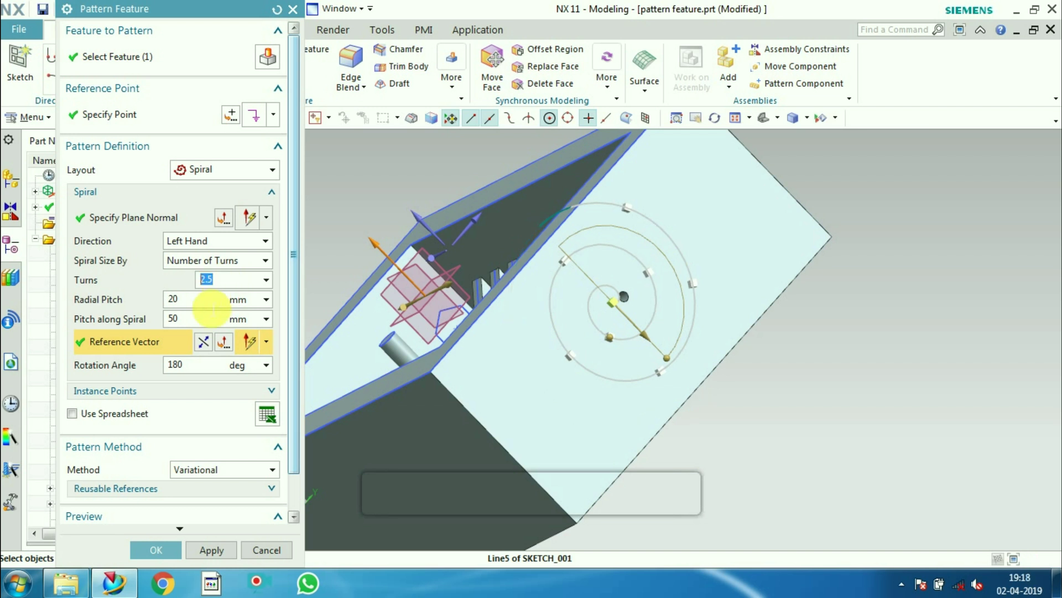
left_click(191, 299)
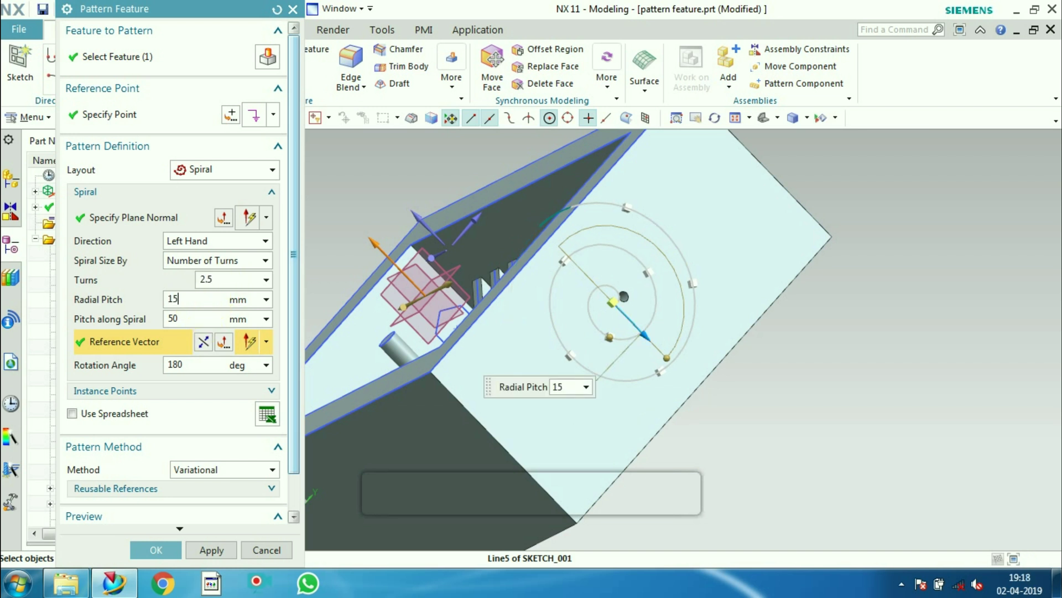
key("Return")
left_click(194, 305)
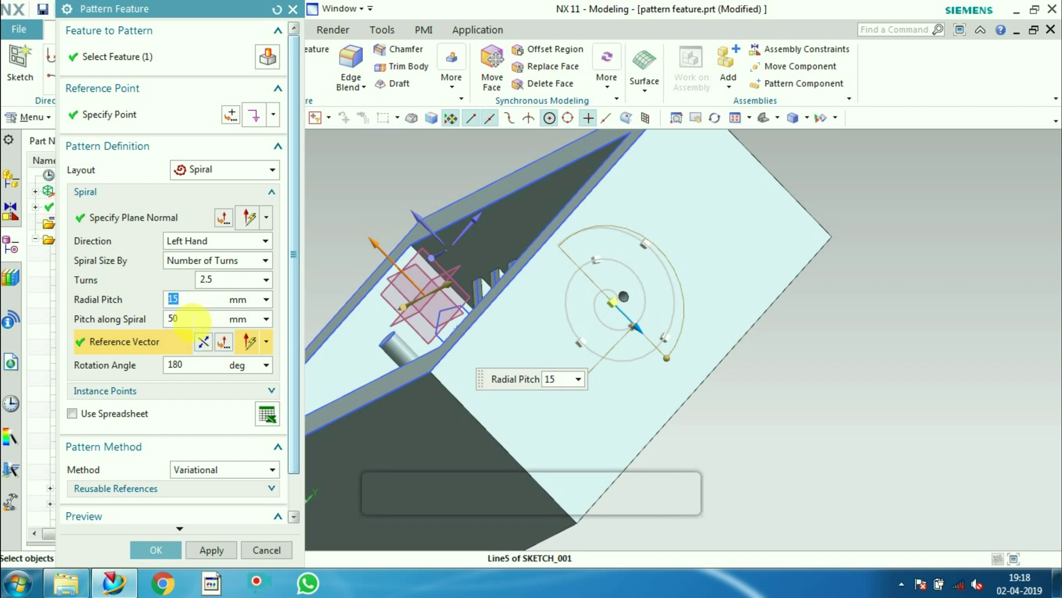
Set the pitch along the spiral to 15 mm.
left_click(191, 320)
type("2")
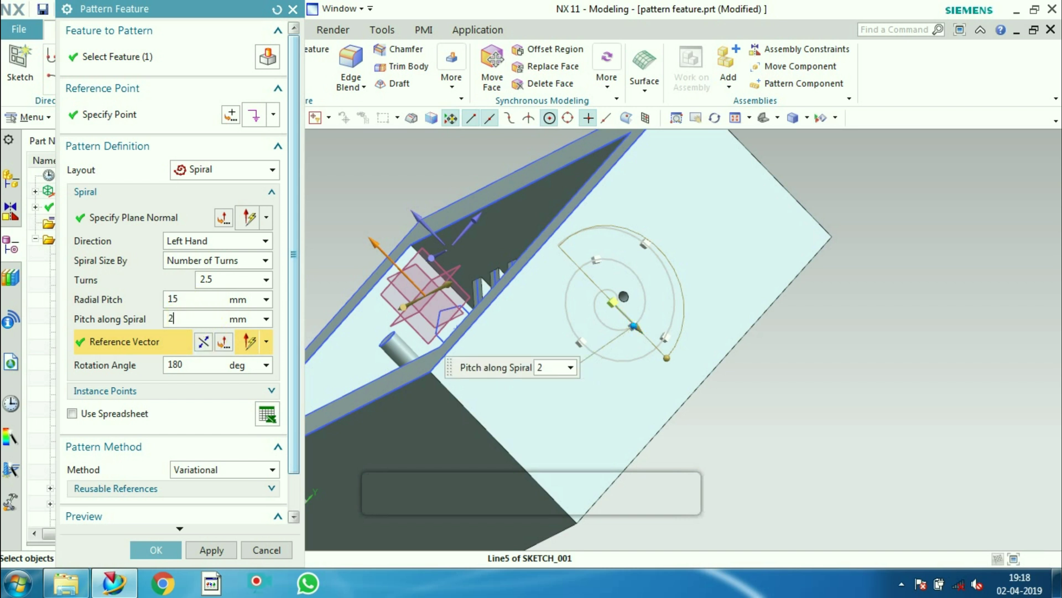
type("0")
key("Return")
left_click(189, 320)
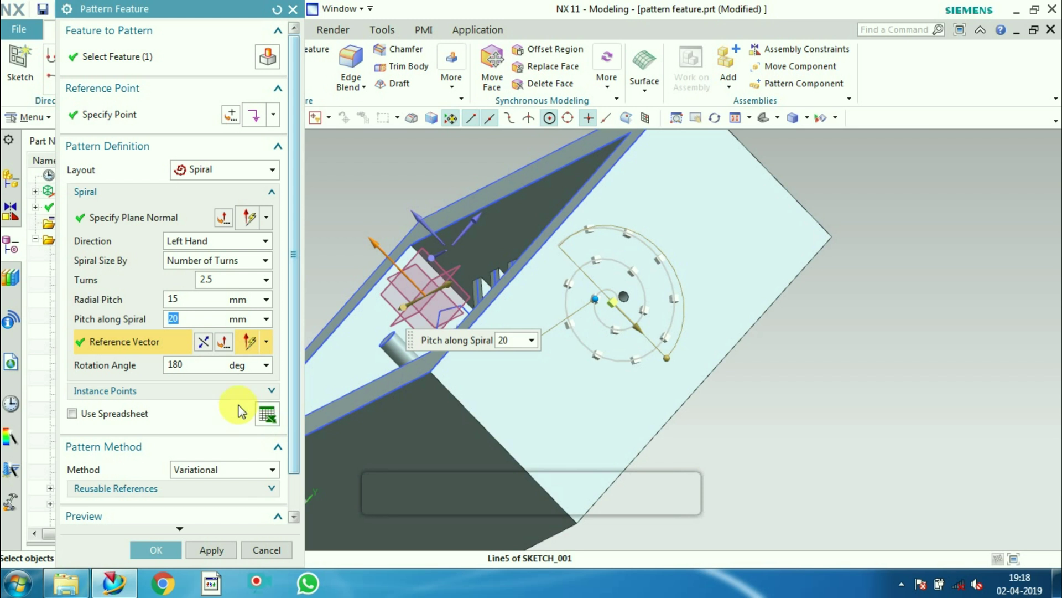
type("5")
key("Return")
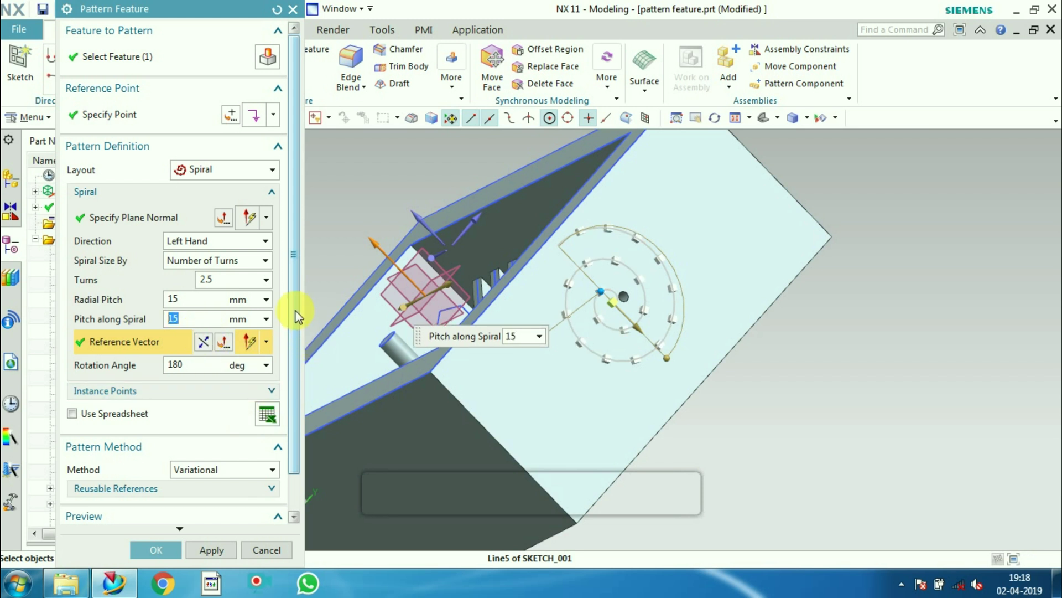
Set the spiral pattern's rotation angle to 0 degrees.
scroll(296, 316, "down", 1)
left_click(214, 326)
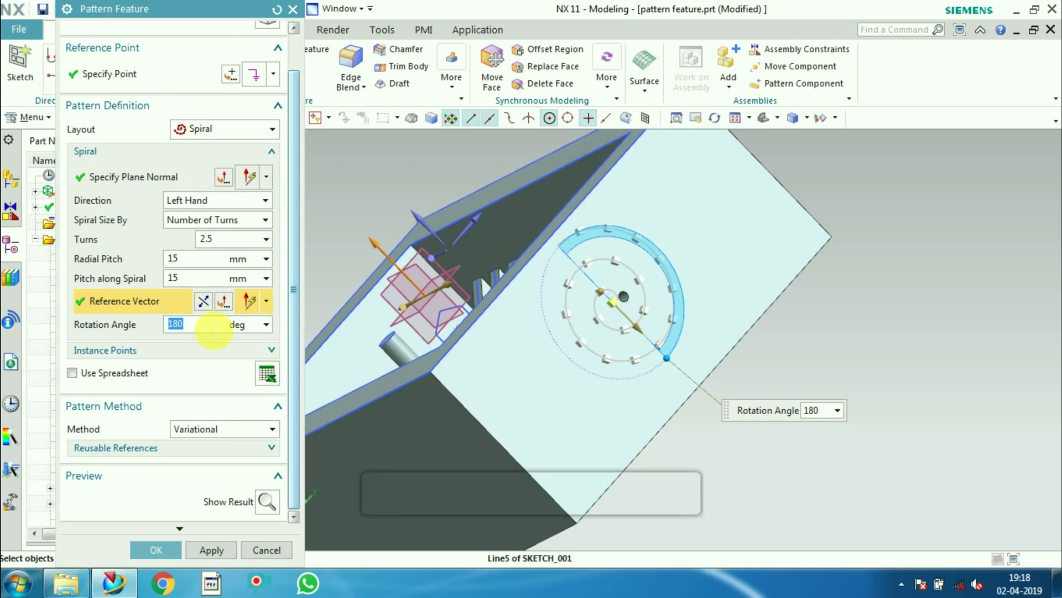
type("0")
key("Return")
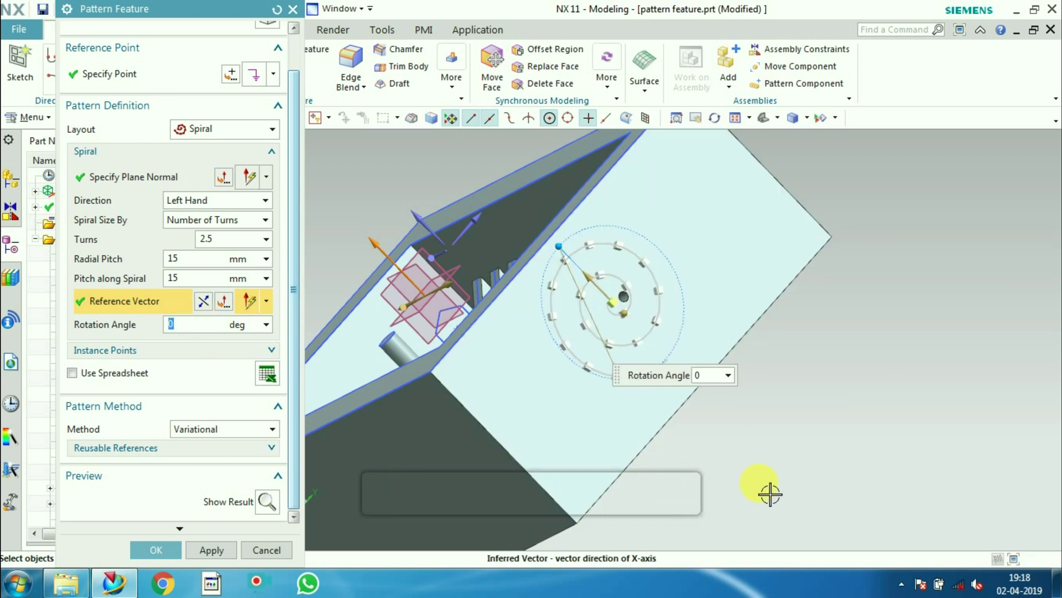
middle_click_drag(822, 476, 807, 467)
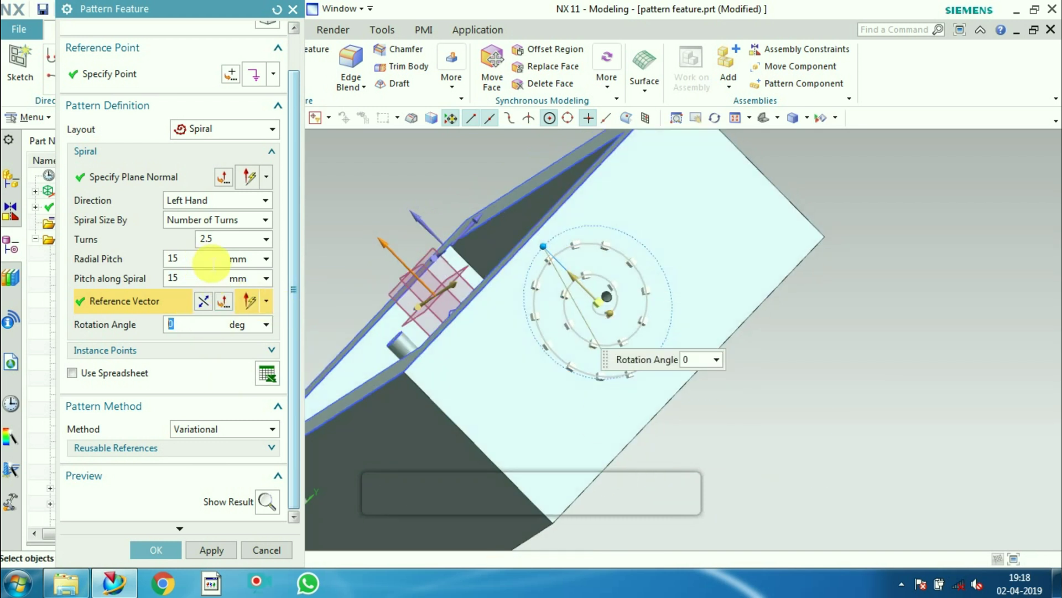
Set the number of turns to 2.9 and create the spiral hole pattern on the end wall.
left_click(230, 239)
type("3")
key("Return")
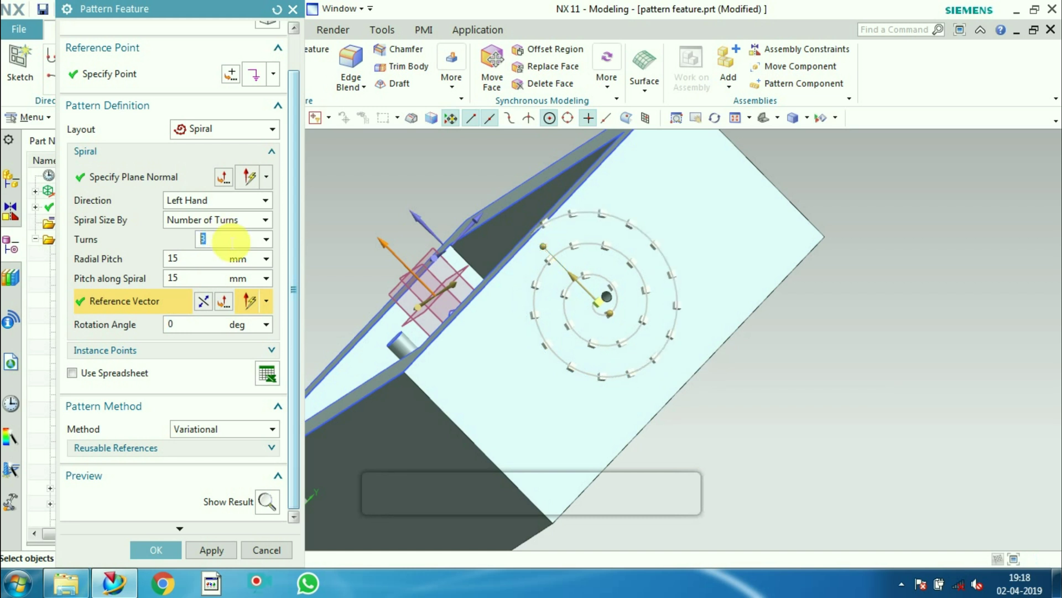
type("2.9+")
key("Return")
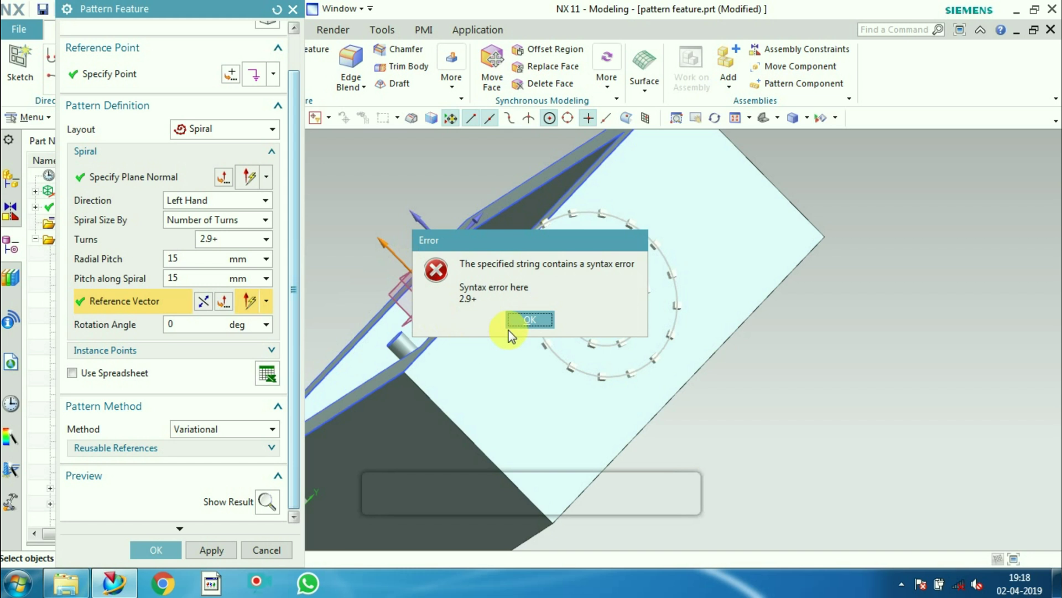
left_click(527, 319)
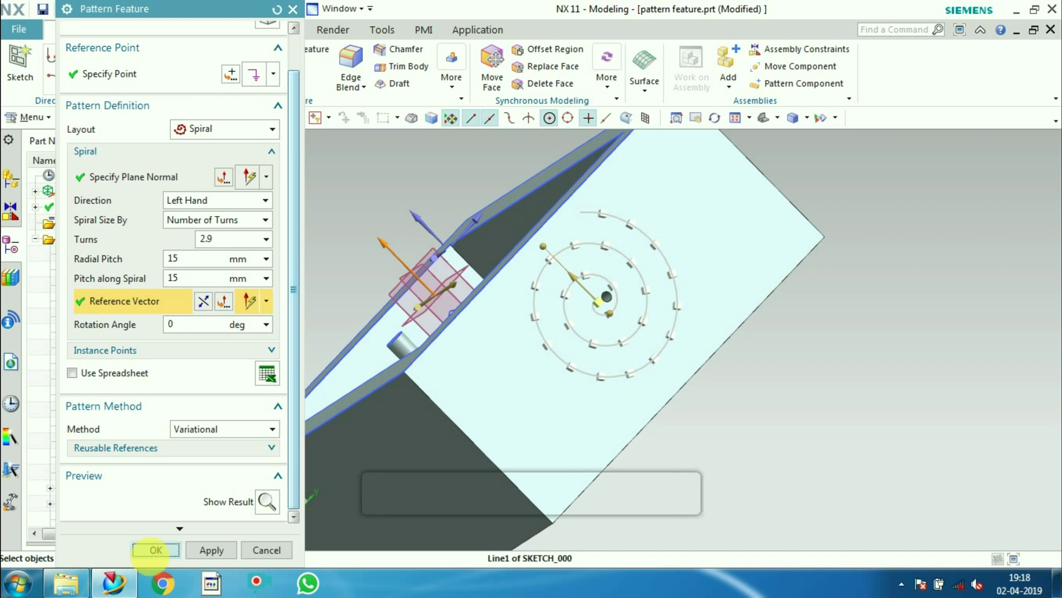
left_click(155, 550)
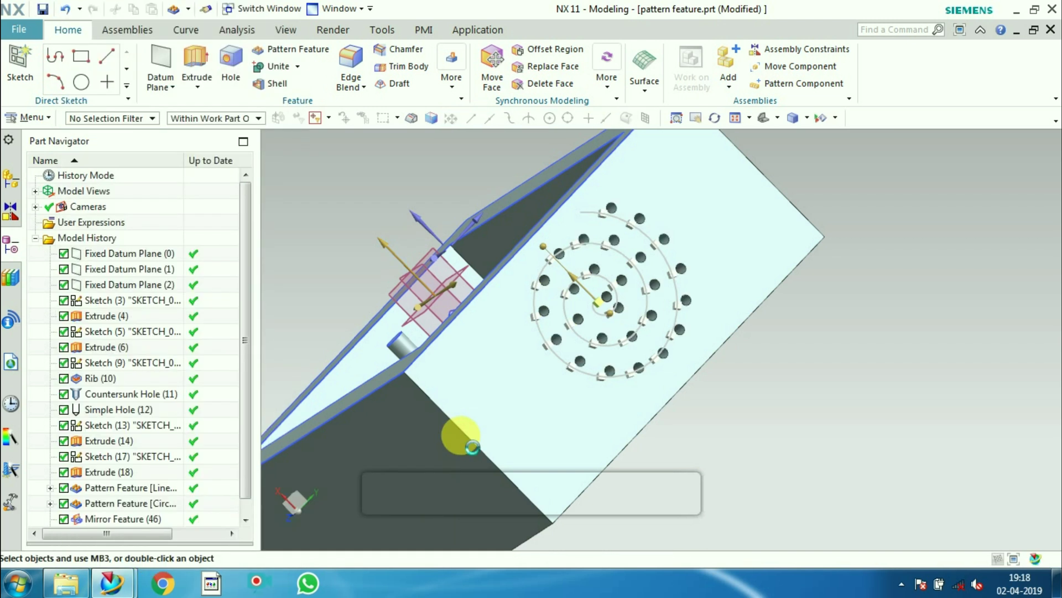
Edit the spiral pattern so its reference point is the center of the original hole's circular edge, and apply the change.
middle_click_drag(769, 437, 735, 445)
mouse_move(355, 381)
middle_mouse_down()
mouse_move(374, 375)
mouse_move(398, 386)
mouse_move(329, 374)
mouse_move(360, 379)
mouse_move(349, 380)
middle_mouse_up()
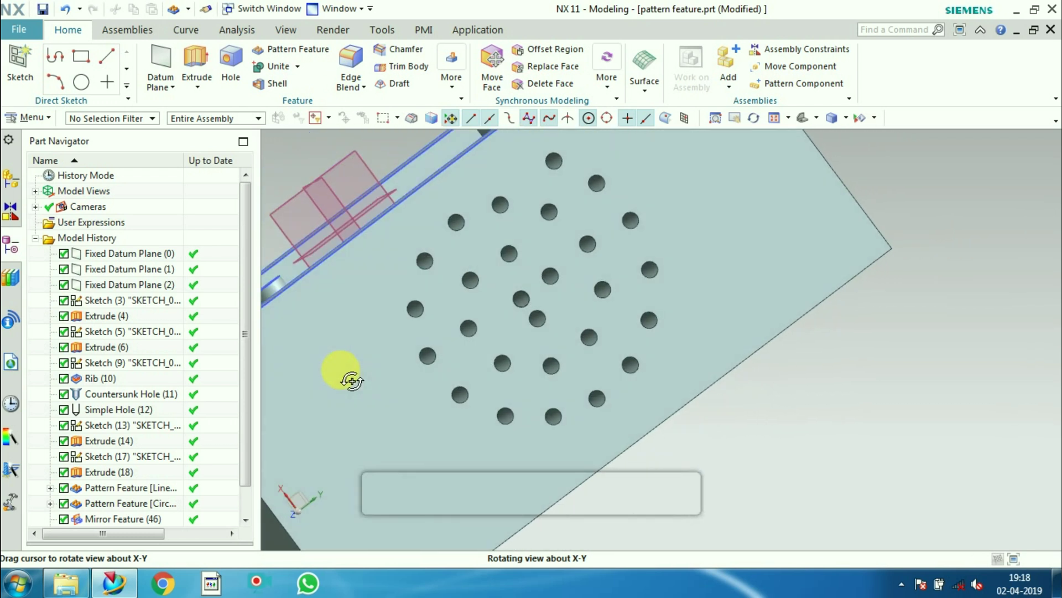
left_click(459, 223)
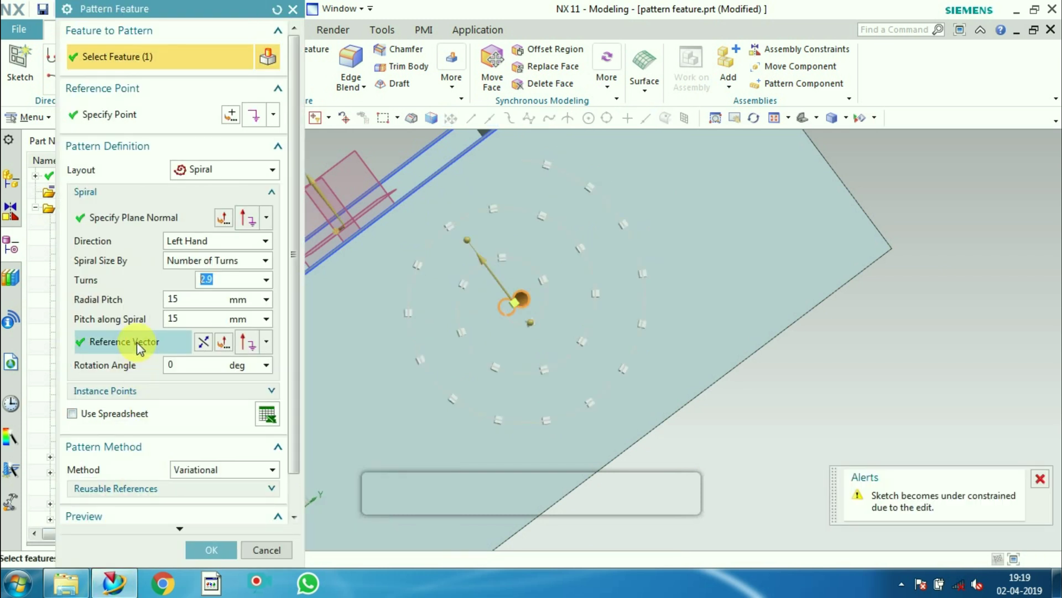
left_click(114, 114)
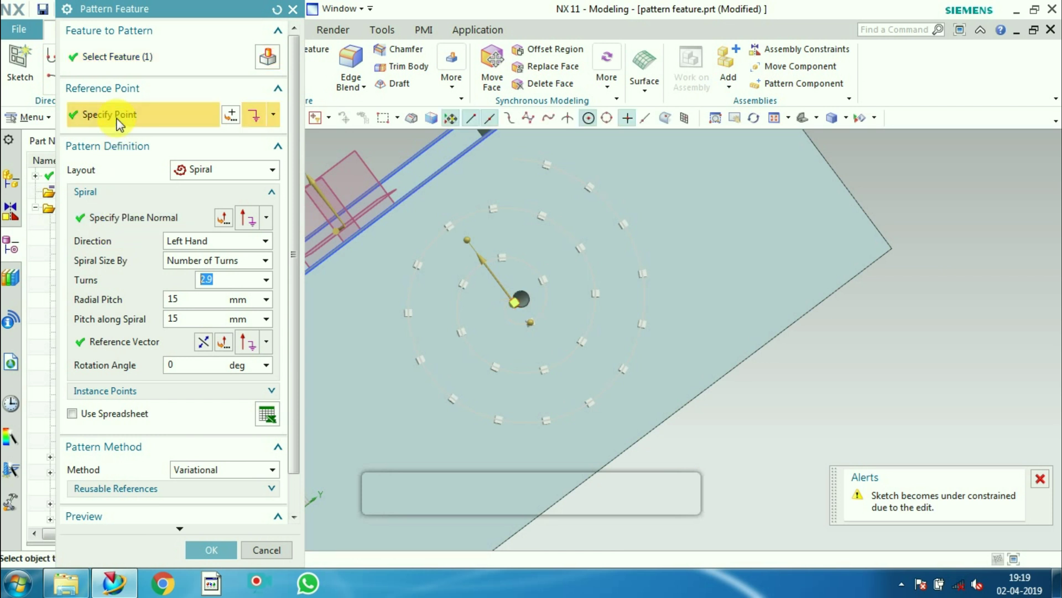
scroll(543, 308, "up", 3)
scroll(544, 299, "up", 2)
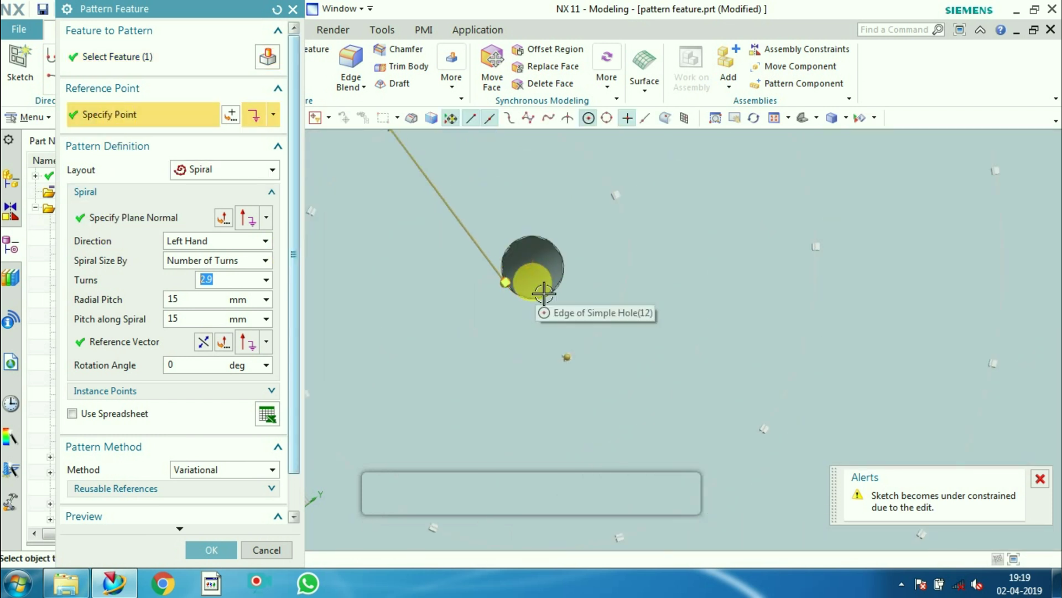
left_click(544, 278)
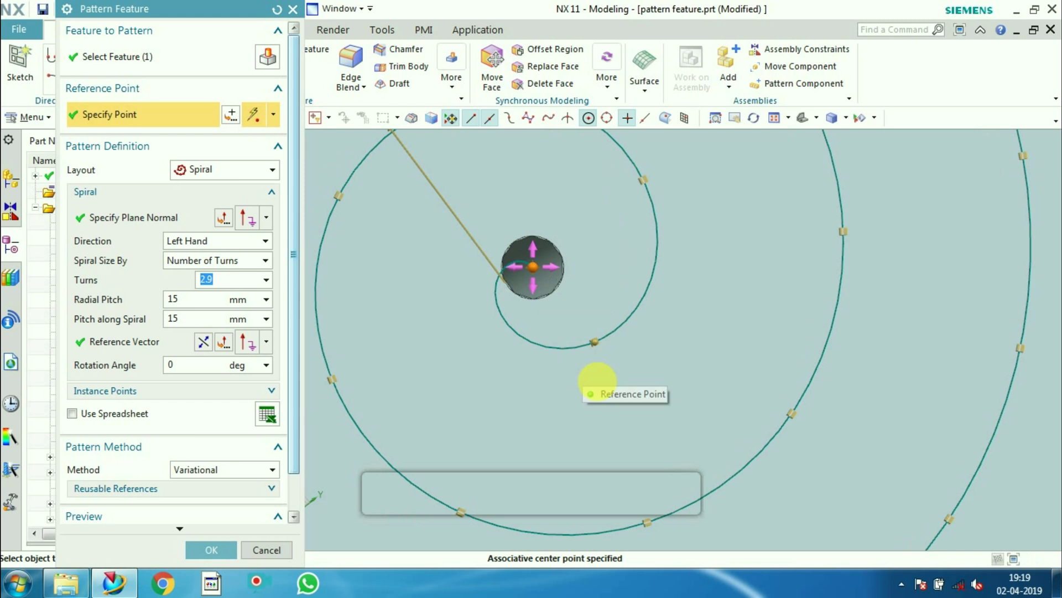
scroll(604, 387, "down", 3)
scroll(608, 392, "down", 3)
scroll(689, 475, "up", 2)
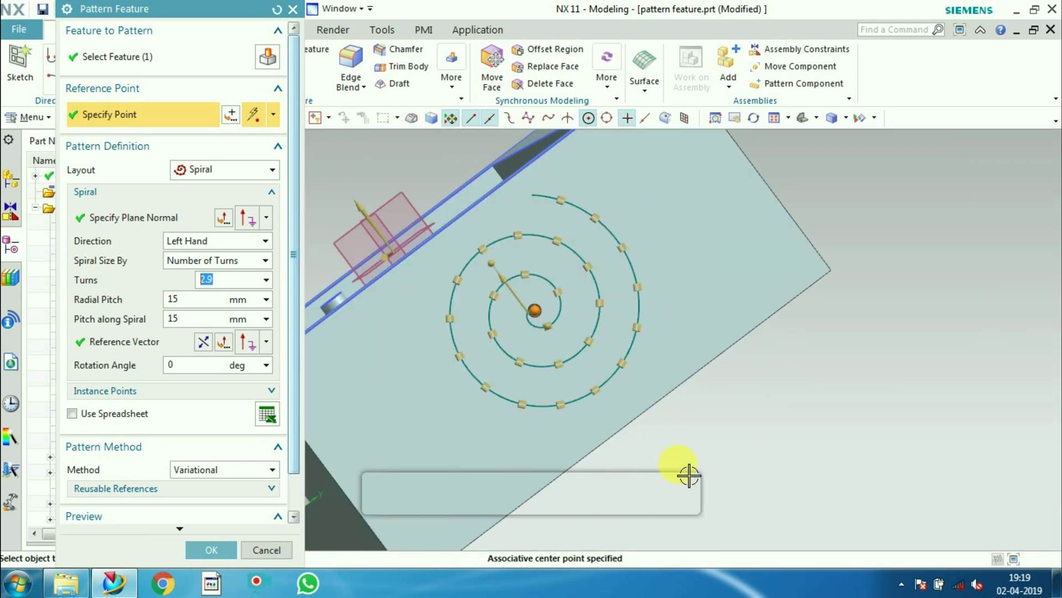
left_click(211, 549)
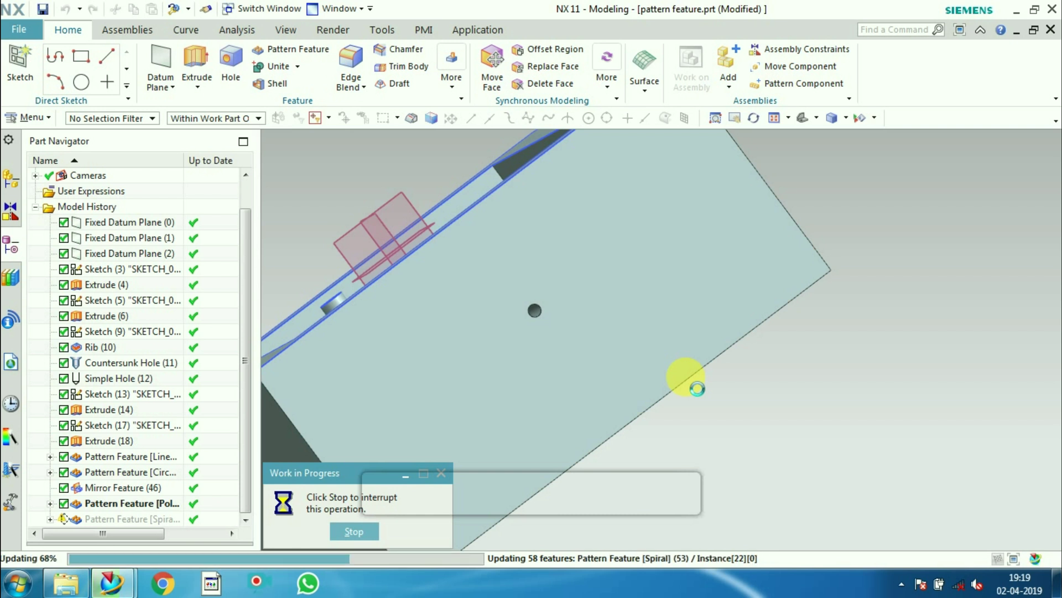
Start a new pattern feature with the General layout and select the extruded cylindrical pin inside the box as its feature.
scroll(583, 382, "up", 3)
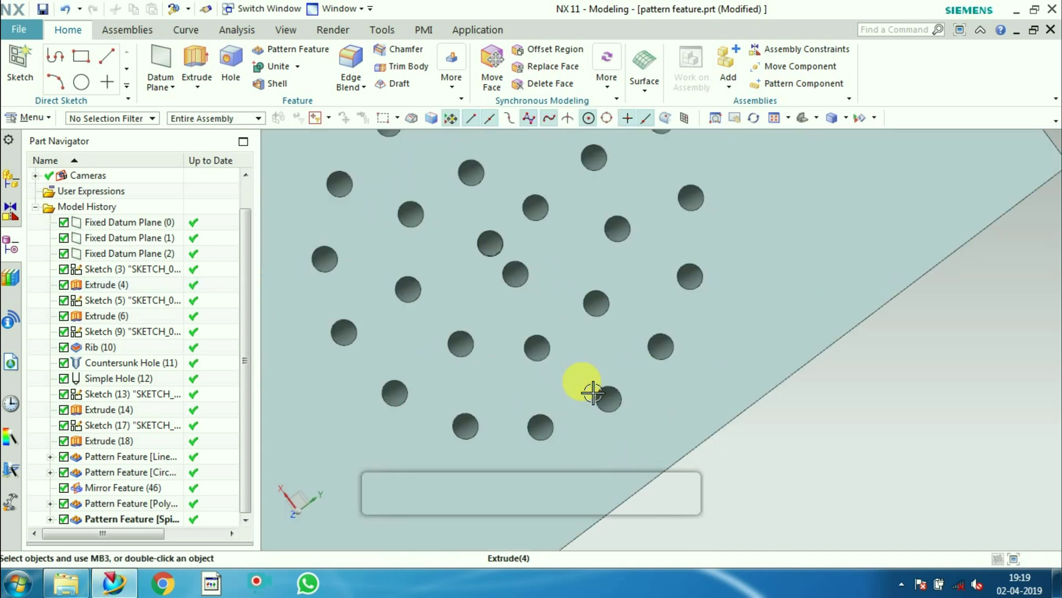
scroll(582, 381, "down", 4)
middle_click_drag(407, 415, 456, 456)
scroll(478, 356, "up", 5)
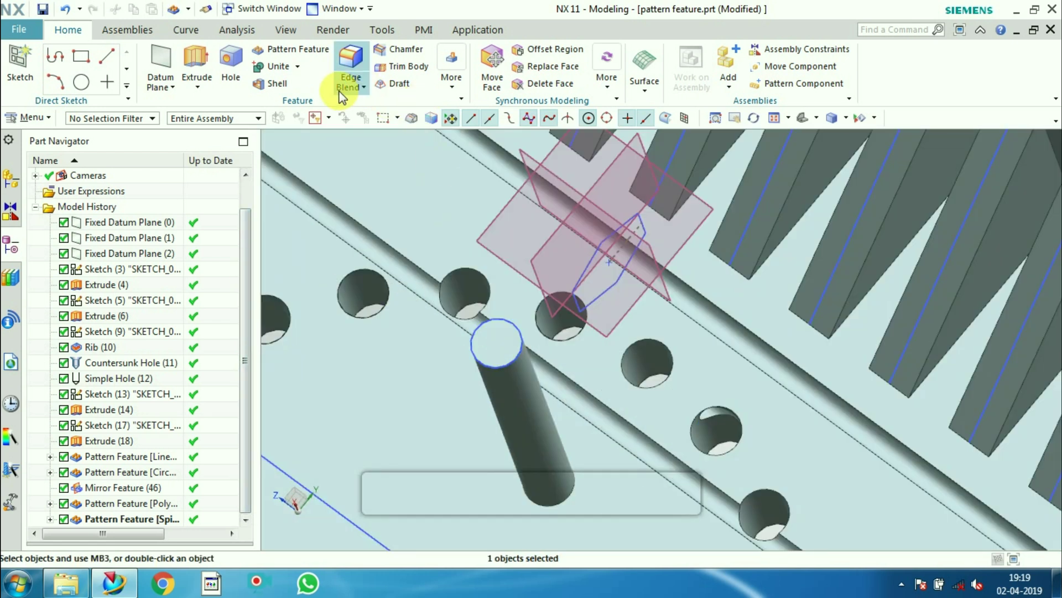
left_click(283, 49)
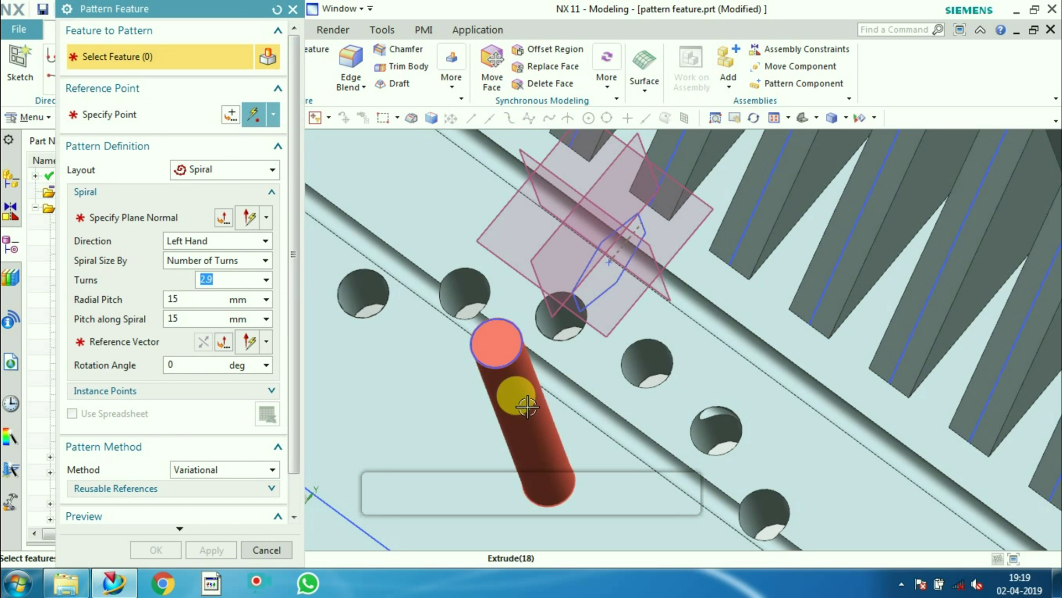
left_click(243, 168)
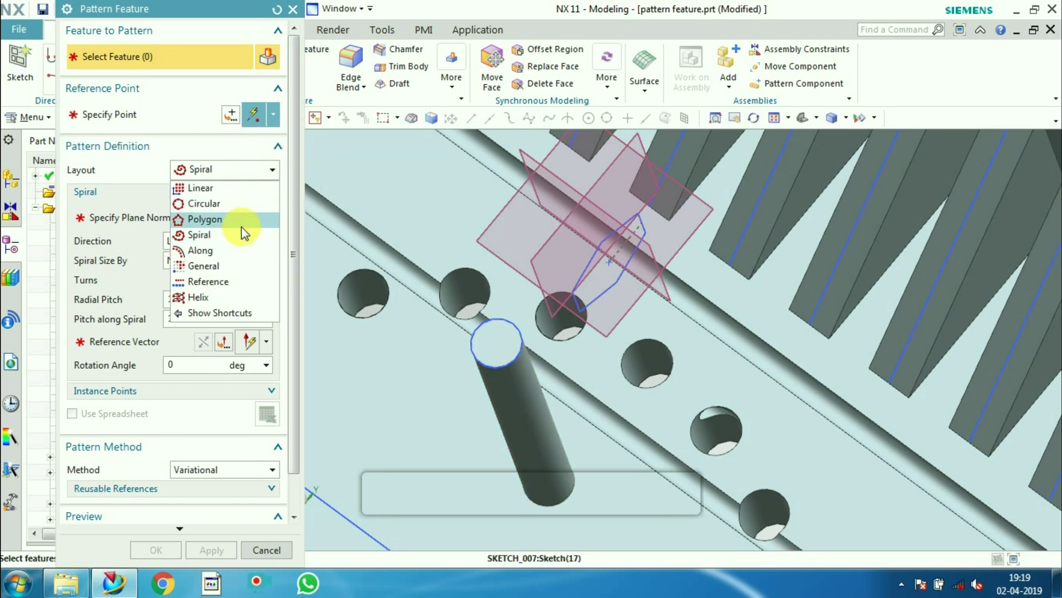
left_click(221, 266)
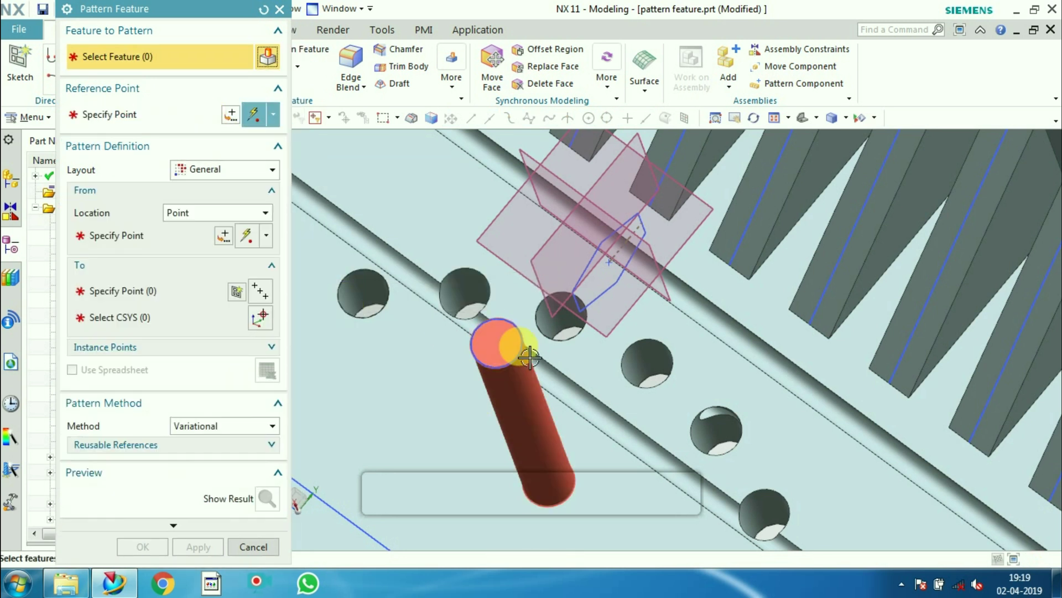
scroll(644, 358, "up", 3)
left_click(580, 392)
scroll(514, 387, "up", 3)
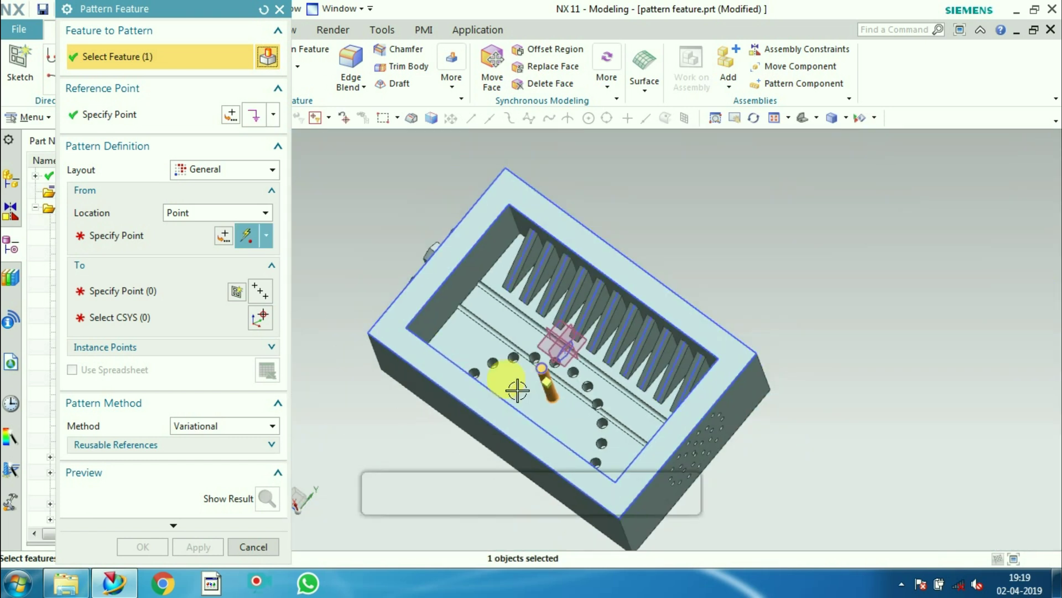
Specify the General pattern's From point on the box's top rim, close to a corner.
left_click(126, 237)
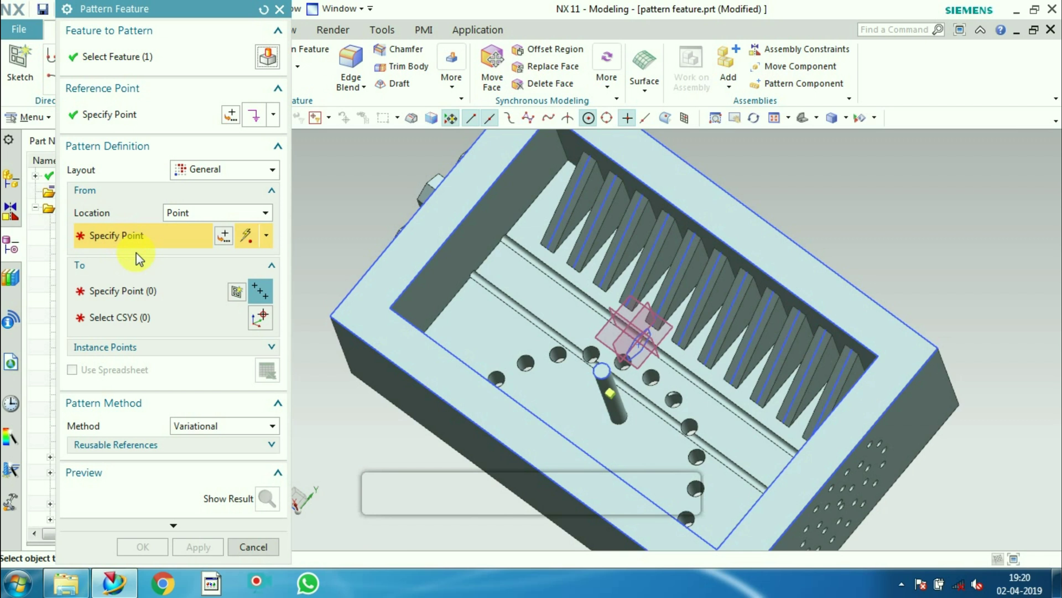
left_click(375, 319)
scroll(422, 343, "down", 2)
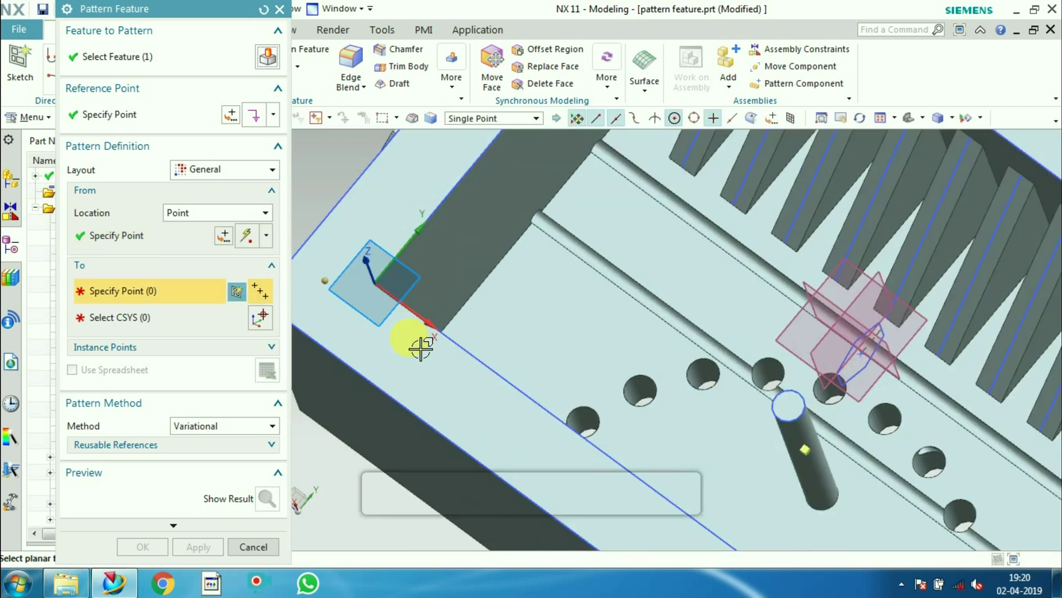
Sketch four points near the corners of the box's top rim as the pattern's To locations, and finish the sketch.
scroll(423, 344, "up", 4)
scroll(545, 452, "down", 2)
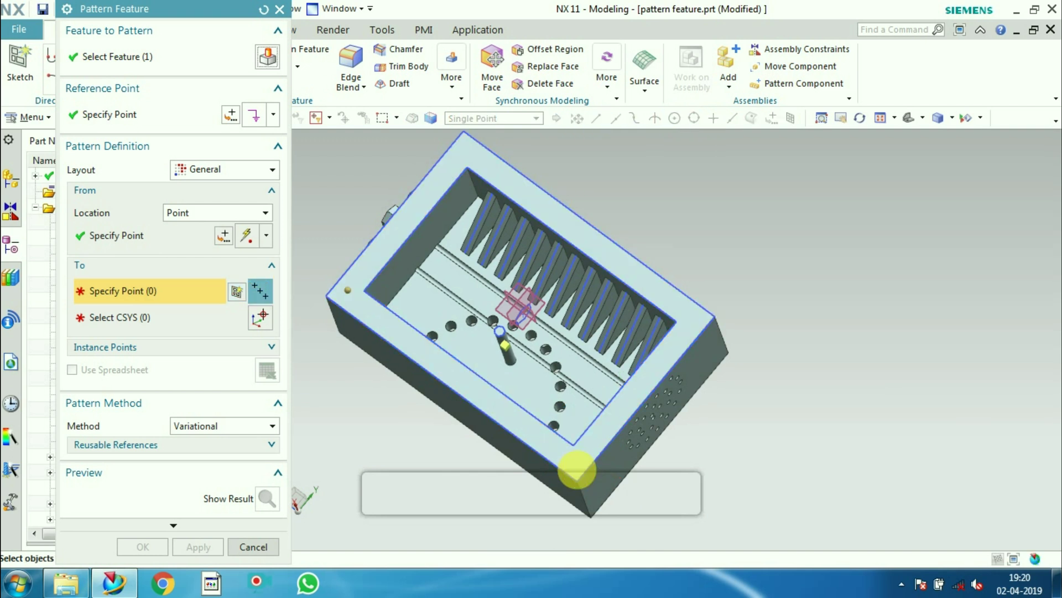
left_click(578, 472)
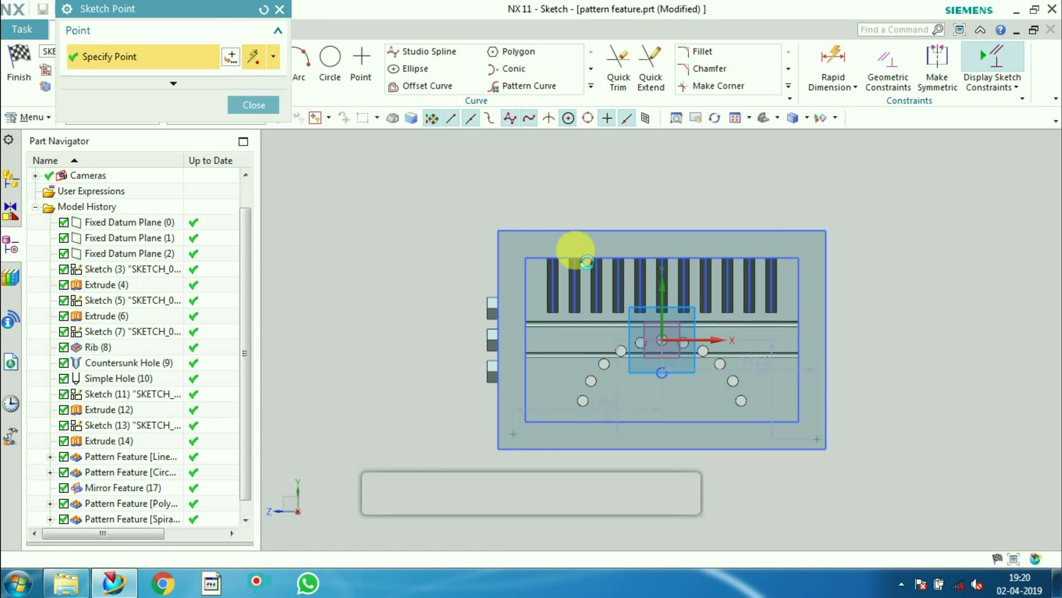
left_click(808, 245)
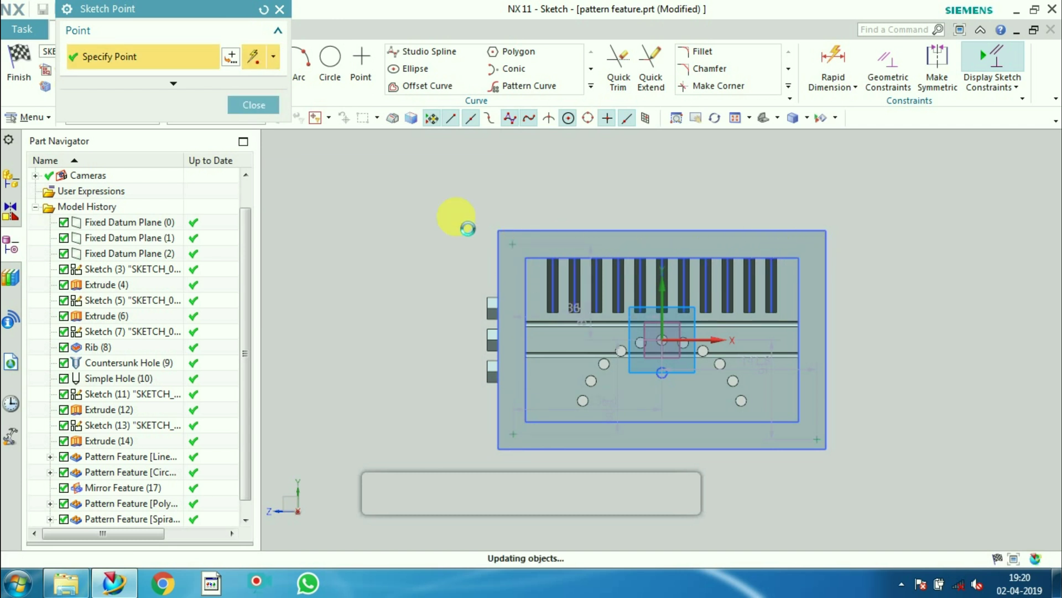
left_click(245, 104)
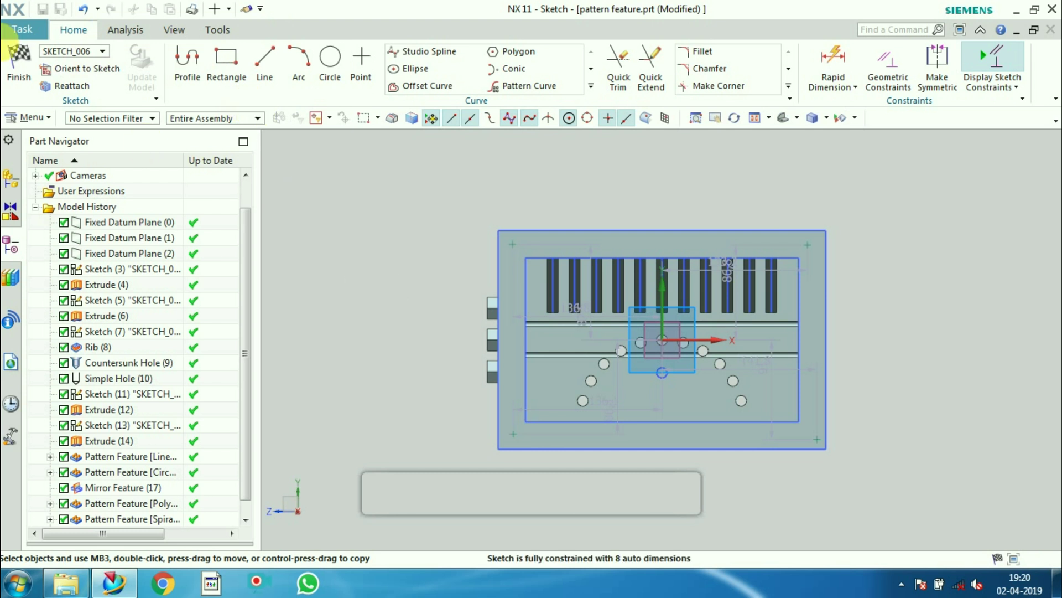
left_click(17, 61)
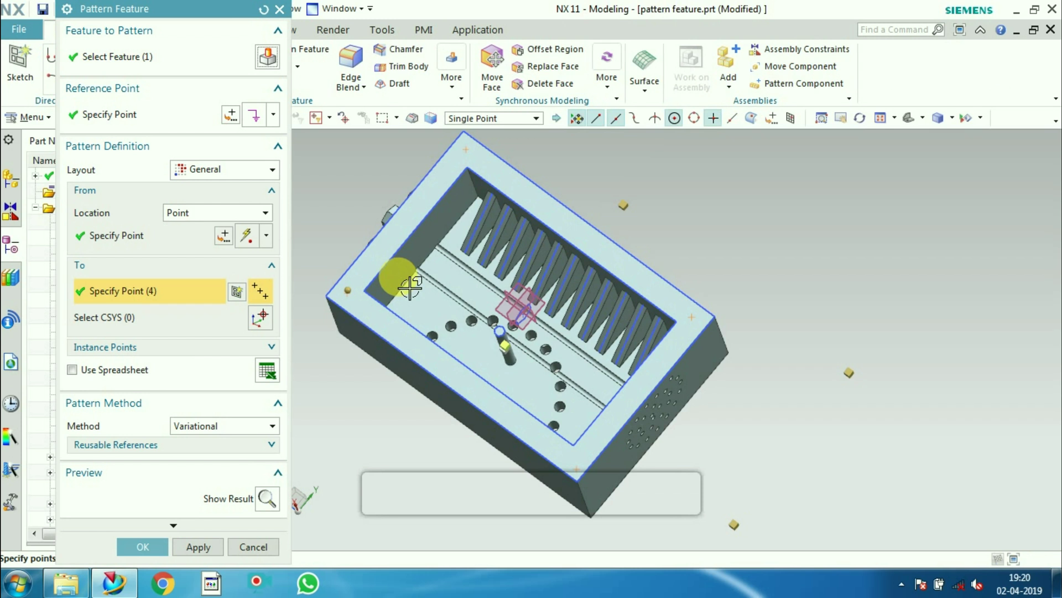
Set the General pattern's reference point to the arc center of the cylindrical pin's circular edge.
scroll(746, 393, "down", 4)
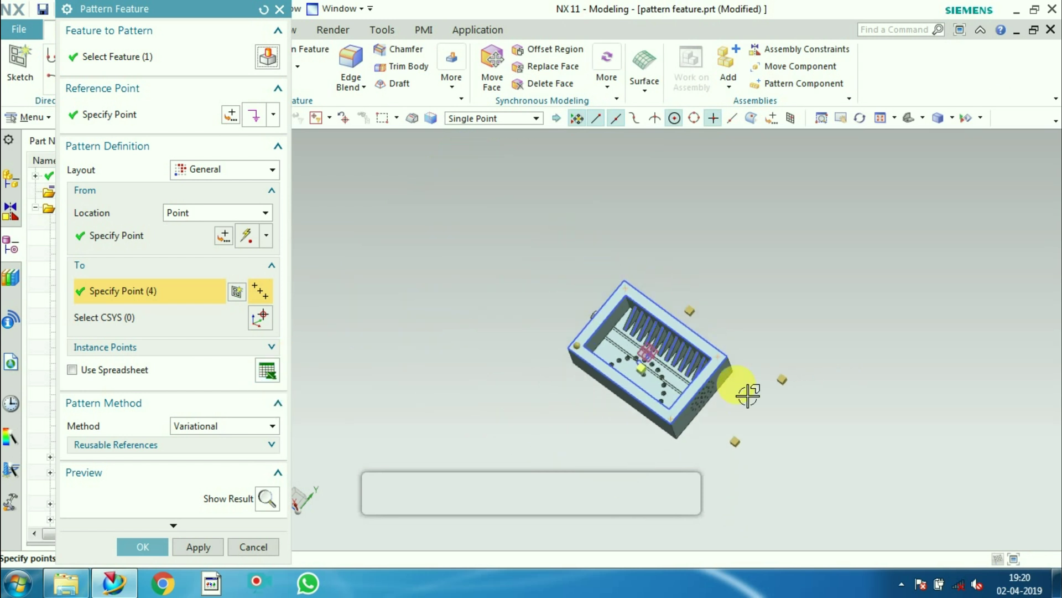
middle_click_drag(754, 453, 723, 430)
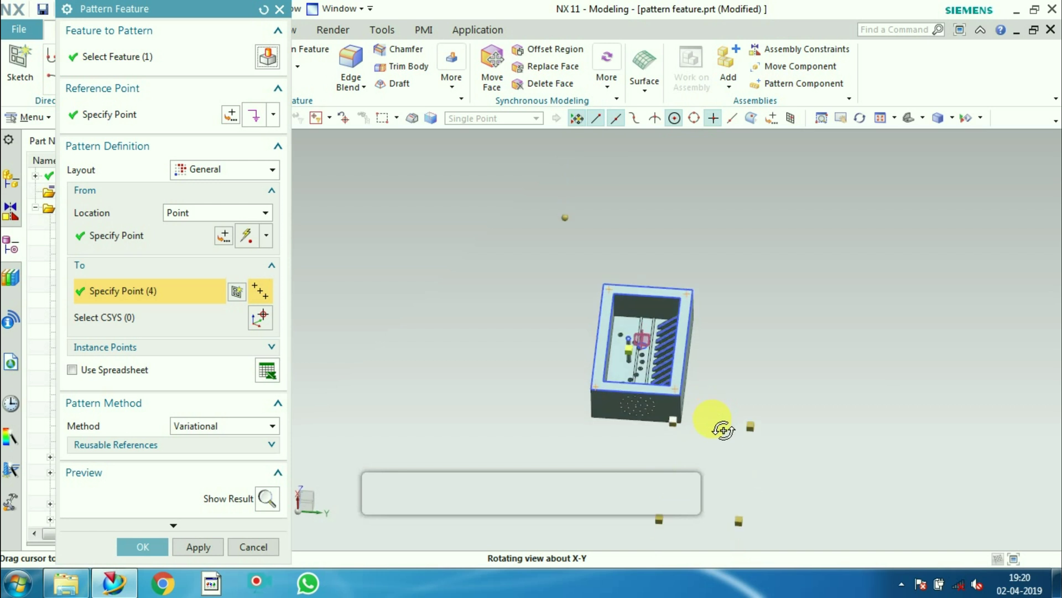
left_click(120, 113)
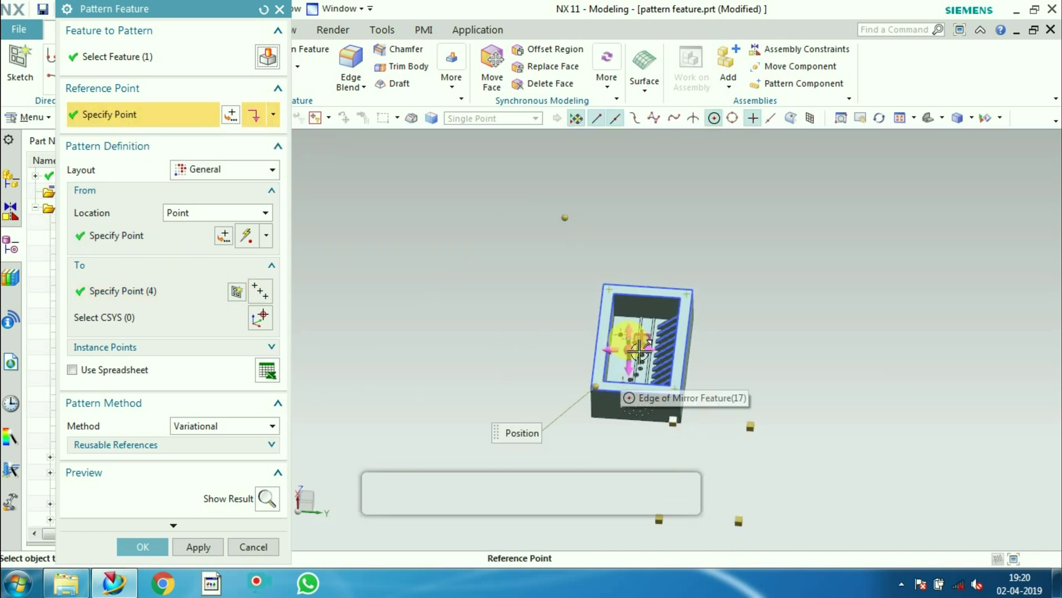
scroll(634, 337, "up", 8)
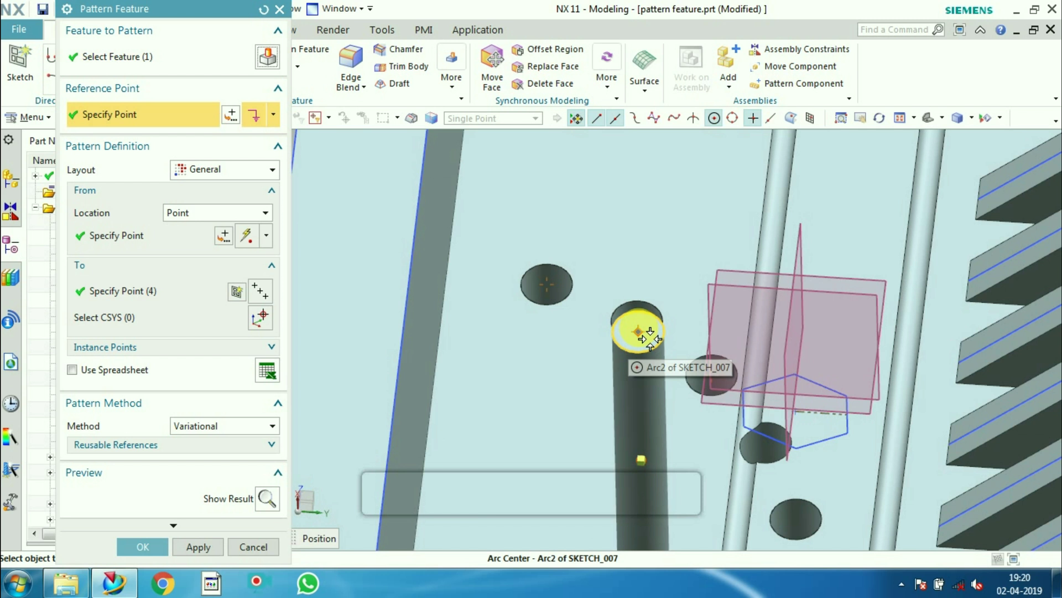
left_click(638, 331)
scroll(642, 337, "down", 8)
middle_click_drag(646, 345, 548, 393)
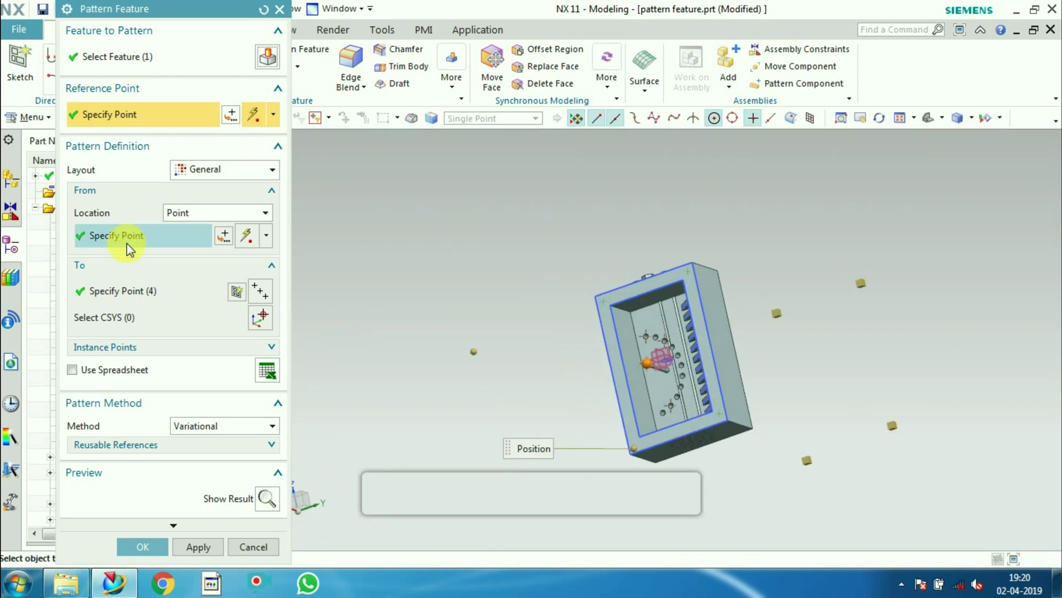
Respecify the From point at the pin inside the box and create the General pattern.
left_click(127, 243)
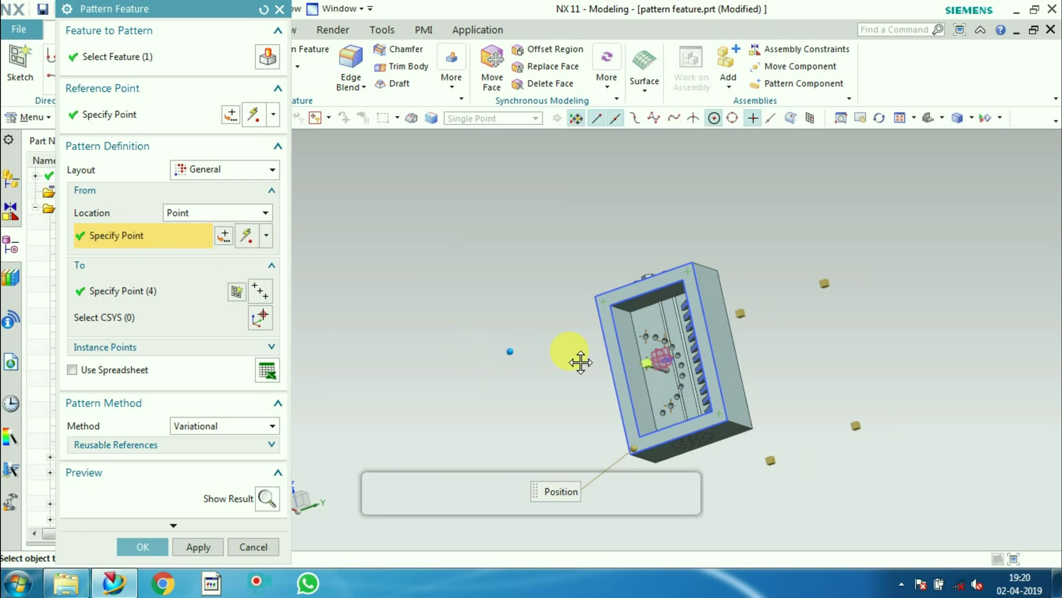
left_click(657, 377)
middle_click_drag(496, 401, 569, 408)
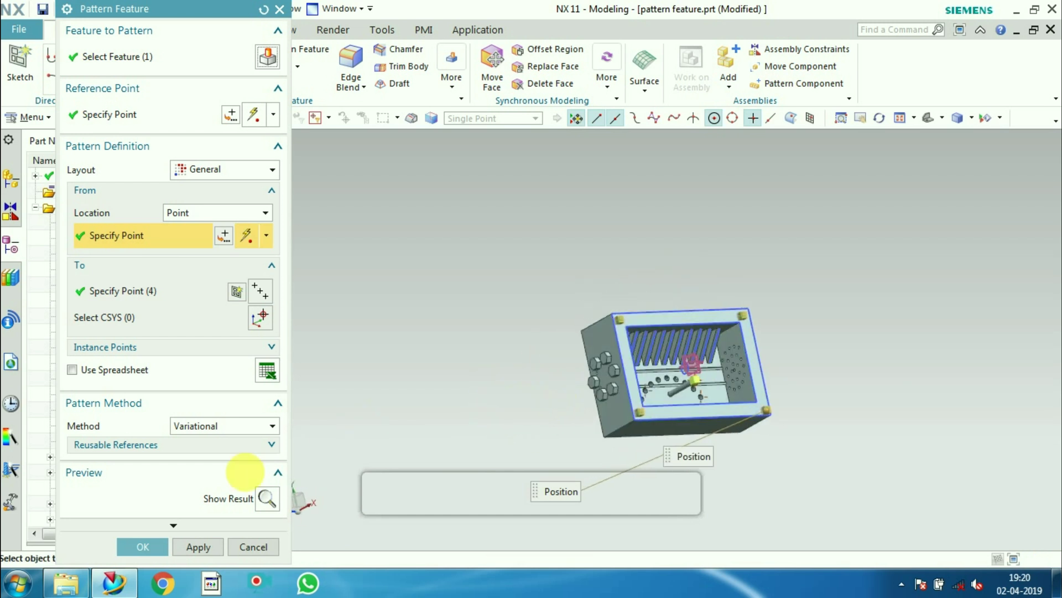
left_click(142, 546)
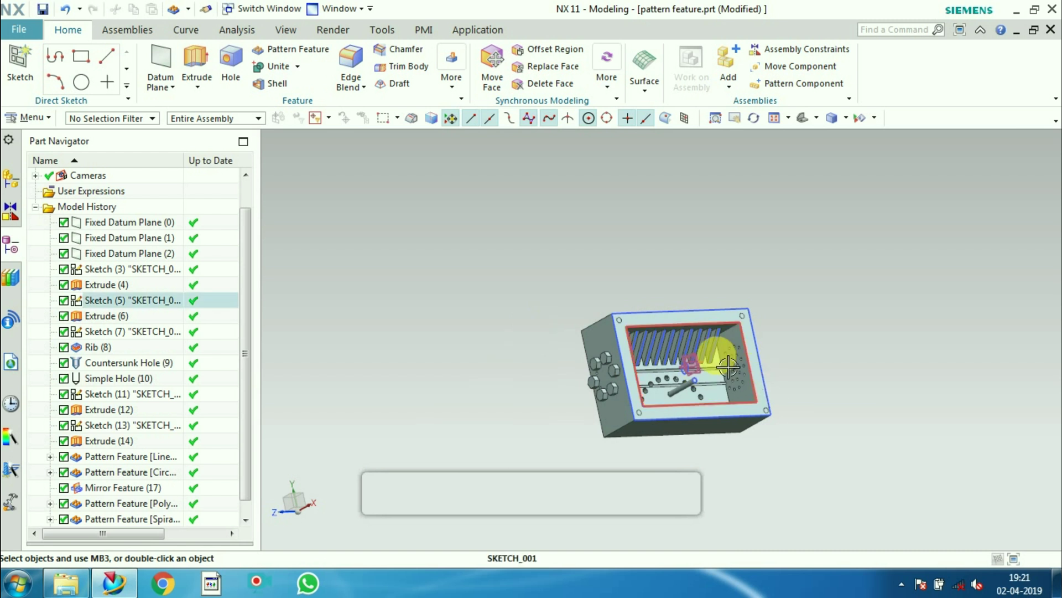
Edit the original pin's extrusion so its end limit is a Value with a distance of 140 mm.
scroll(702, 327, "up", 5)
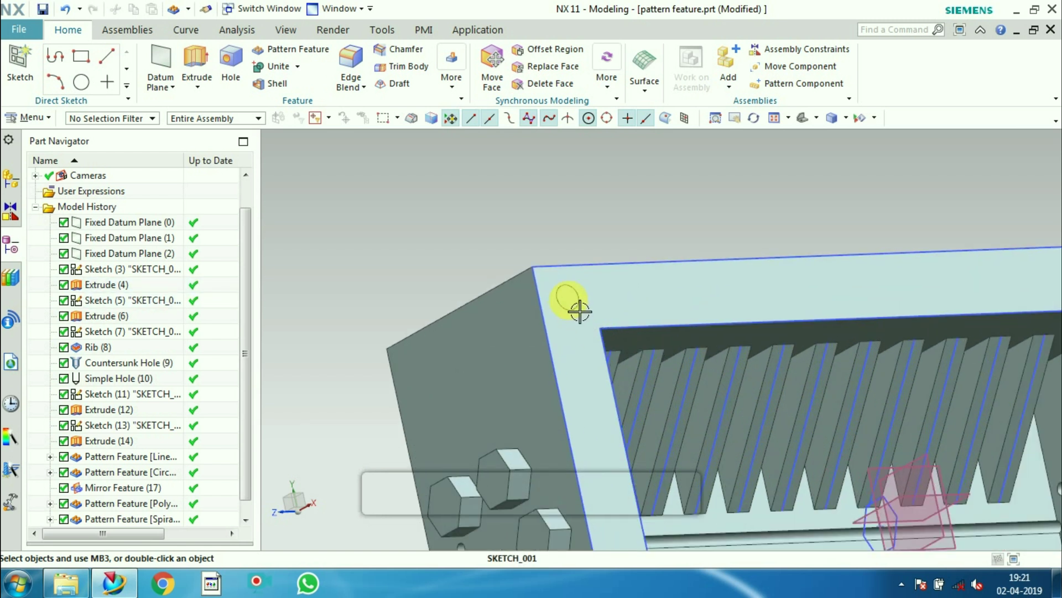
left_click(565, 298)
scroll(631, 381, "down", 3)
scroll(636, 389, "down", 5)
middle_click_drag(569, 474, 661, 407)
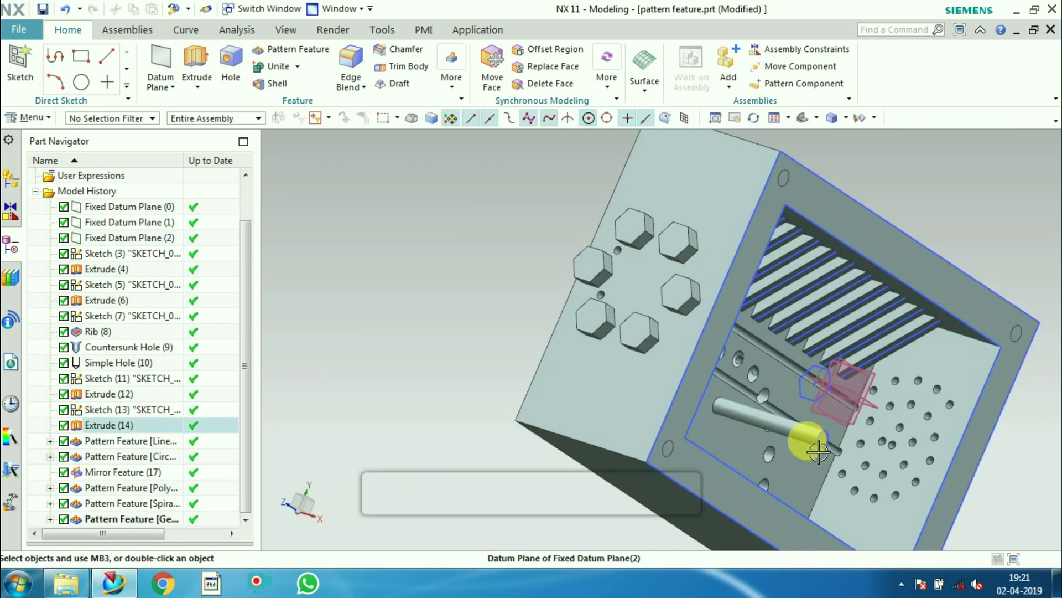
left_click(818, 451)
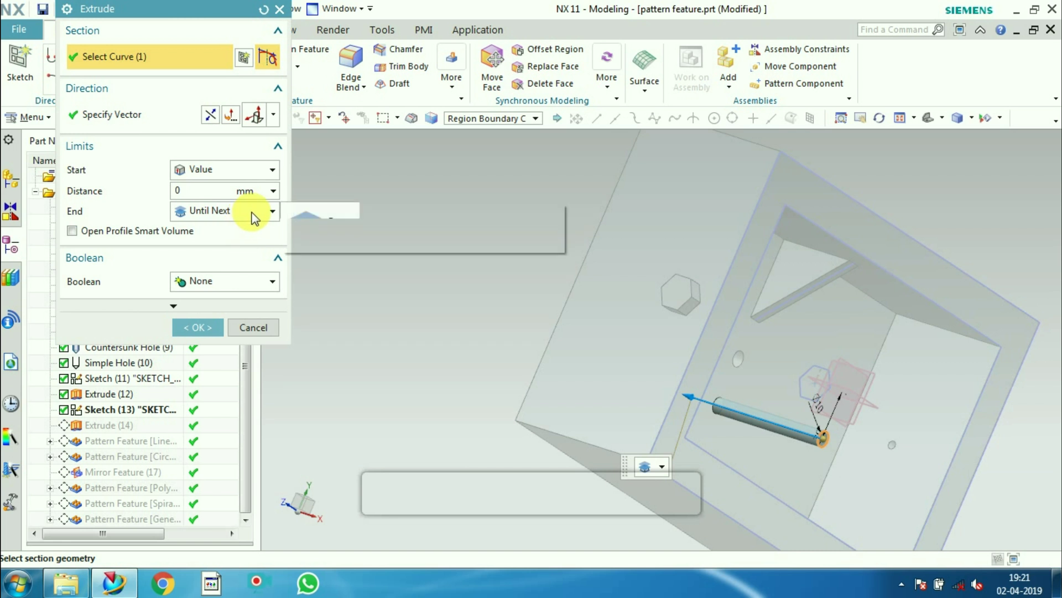
middle_click_drag(598, 332, 645, 354)
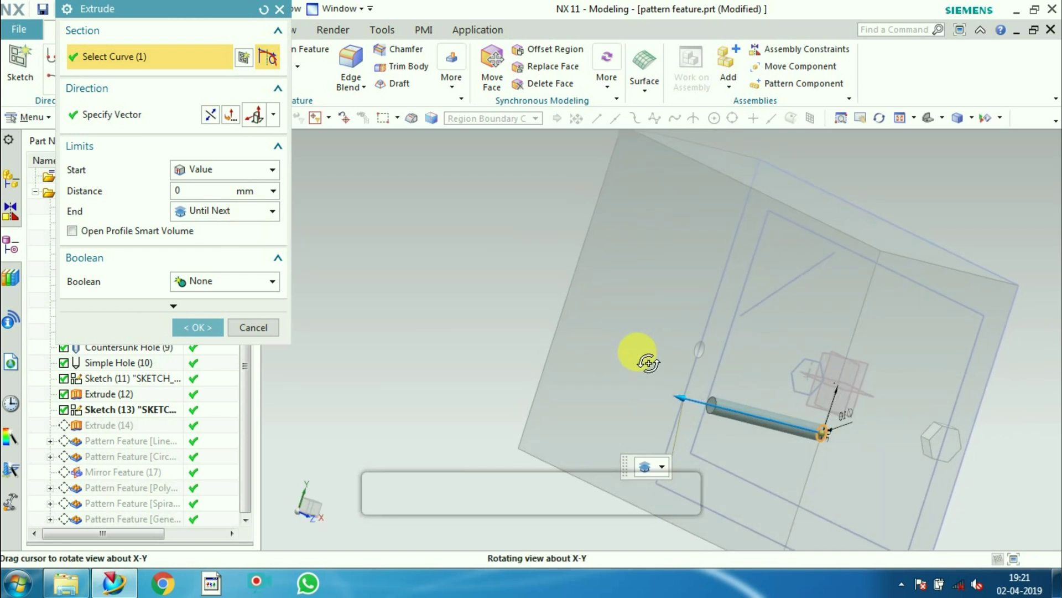
left_click(238, 215)
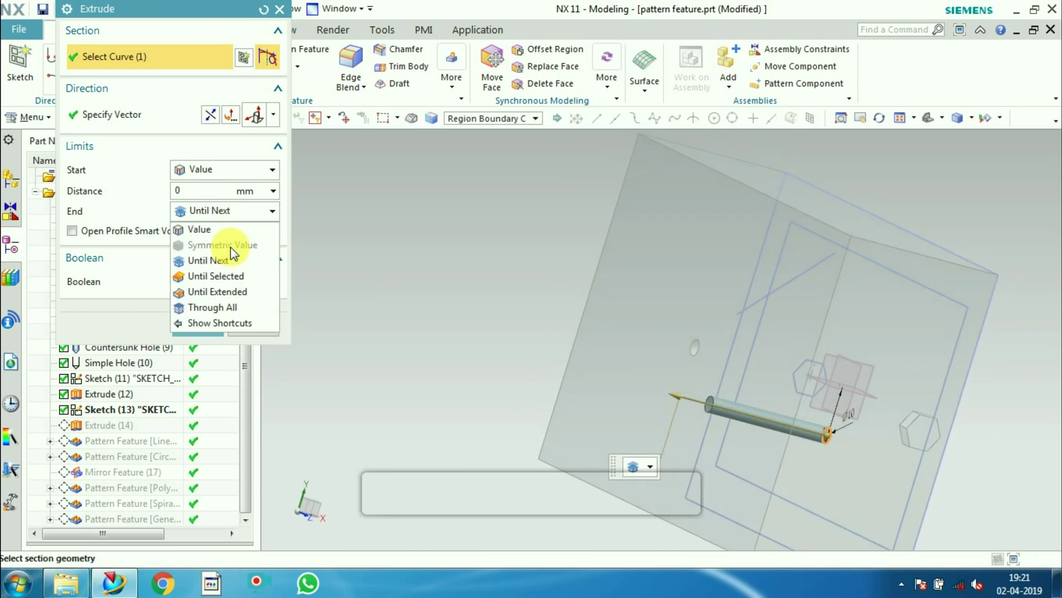
left_click(218, 229)
left_click_drag(703, 416, 600, 383)
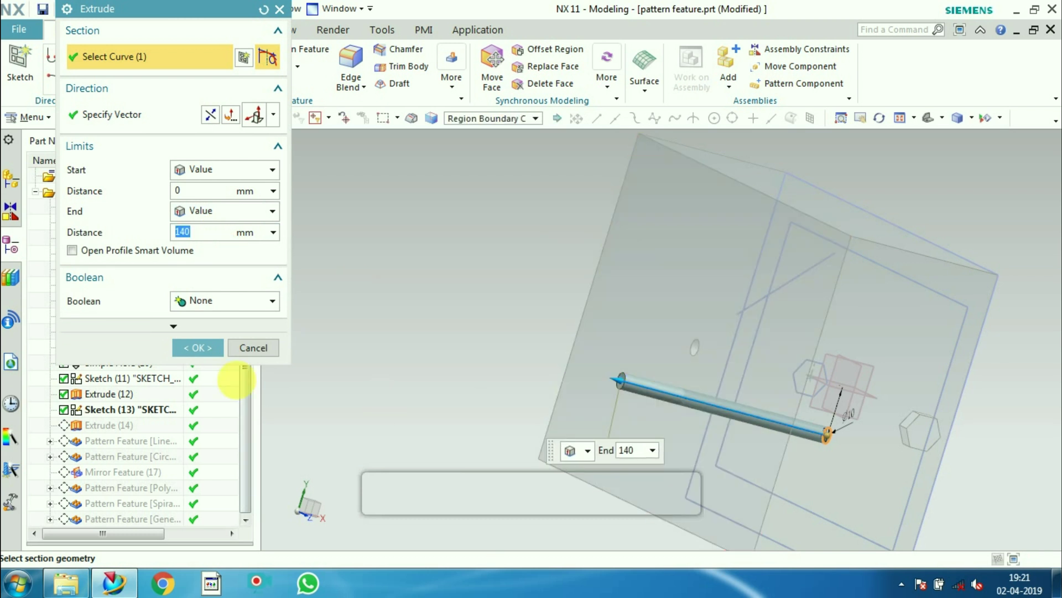
left_click(198, 348)
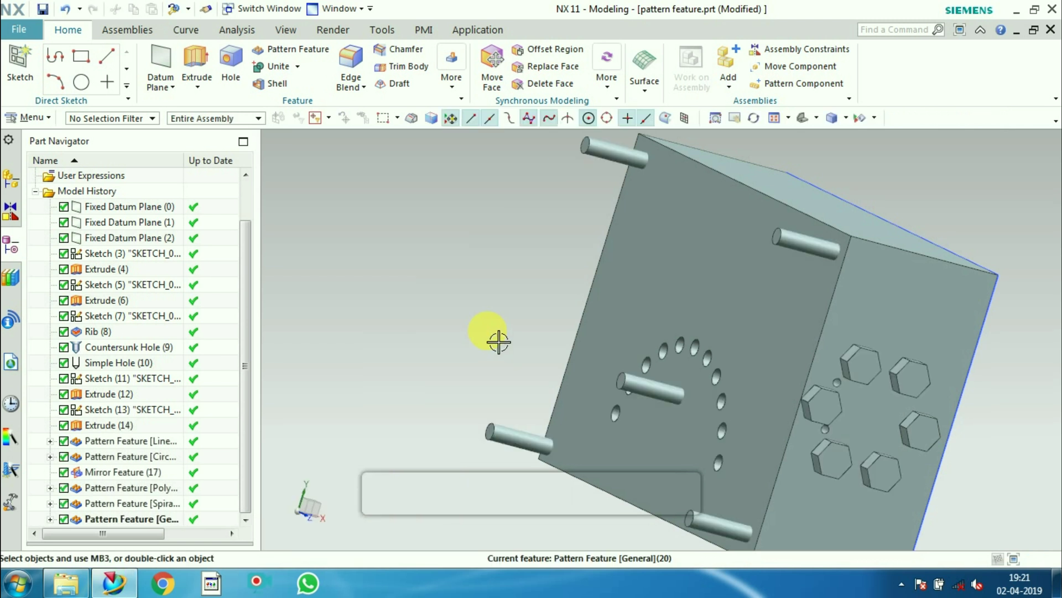
middle_click_drag(581, 391, 517, 339)
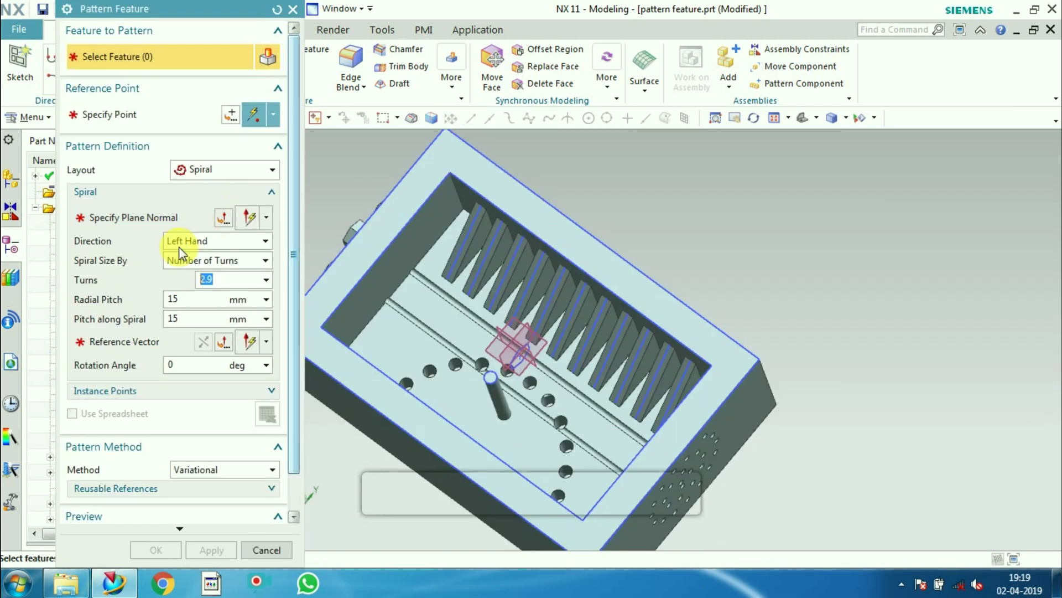
Set the new pattern feature's layout to Helix and select the cylindrical pin inside the box as its feature.
left_click(229, 166)
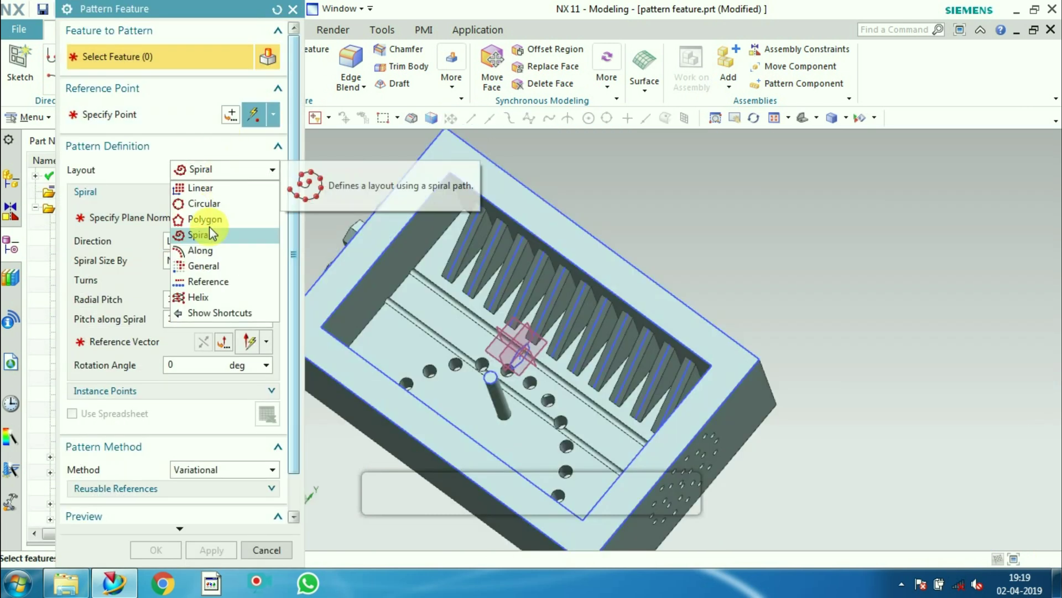
left_click(207, 295)
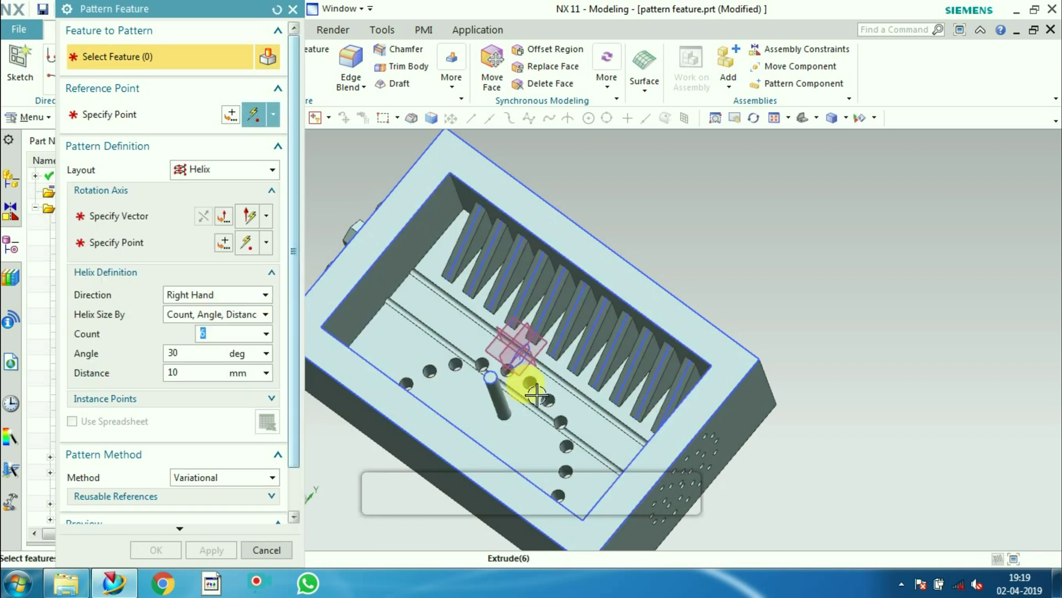
scroll(500, 401, "up", 5)
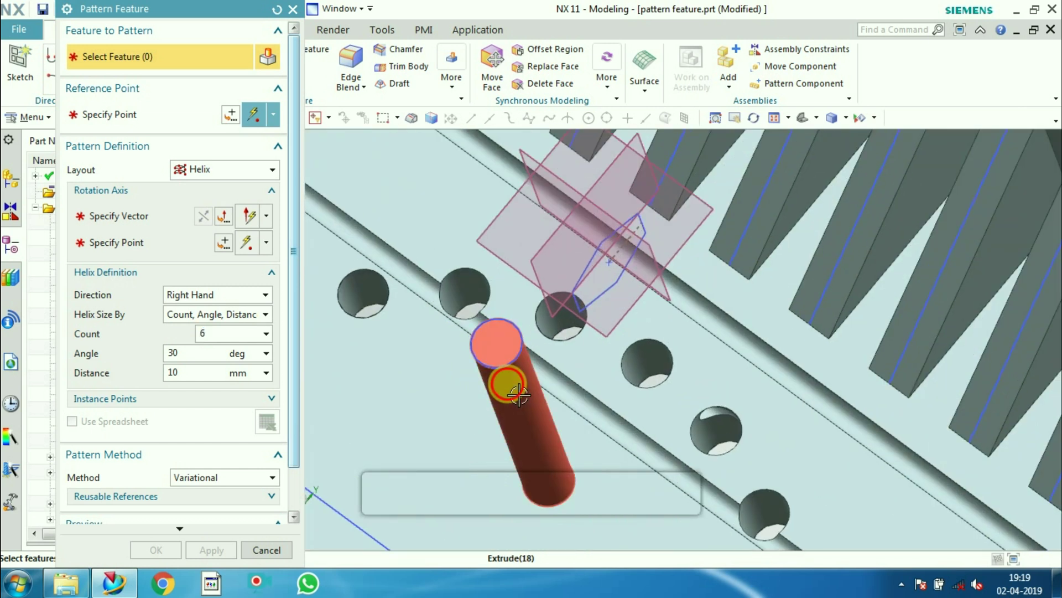
left_click(518, 395)
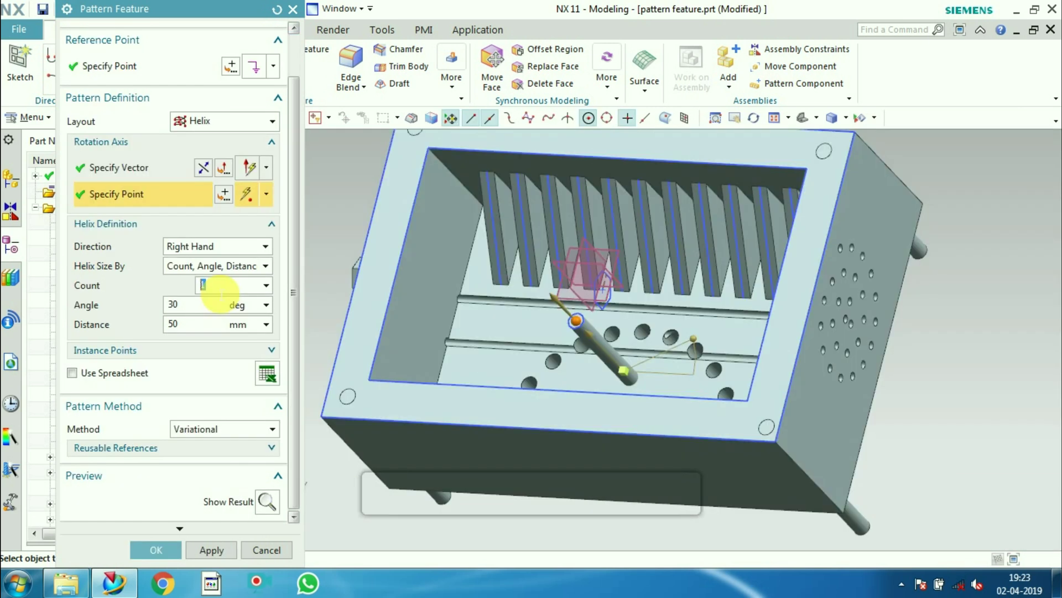
Set the helix count to 6 and move the rotation axis point away from the pin's center.
key("Return")
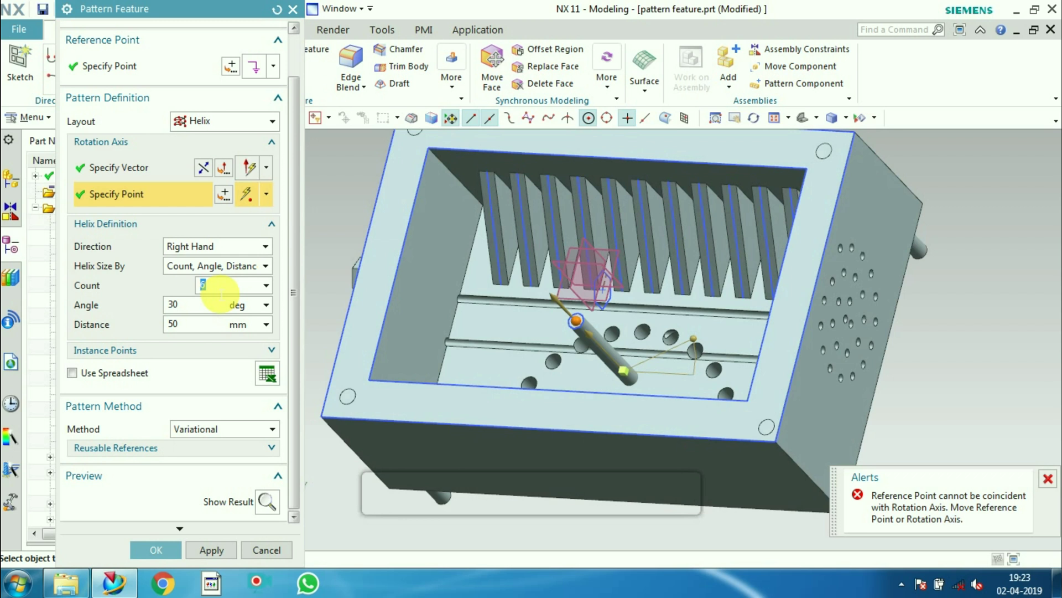
middle_click_drag(486, 360, 519, 376)
left_click(120, 68)
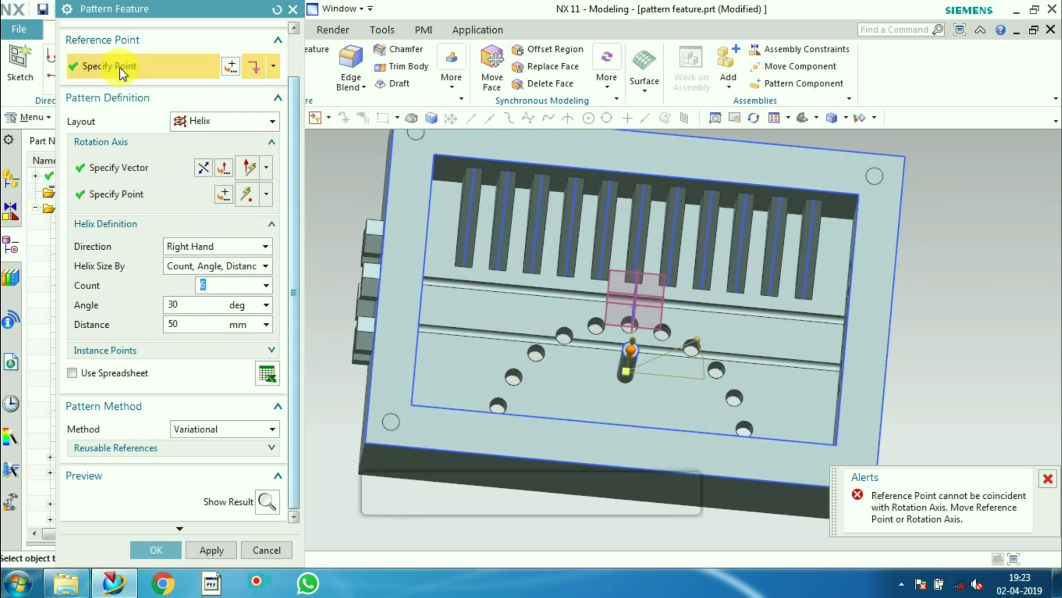
left_click(632, 349)
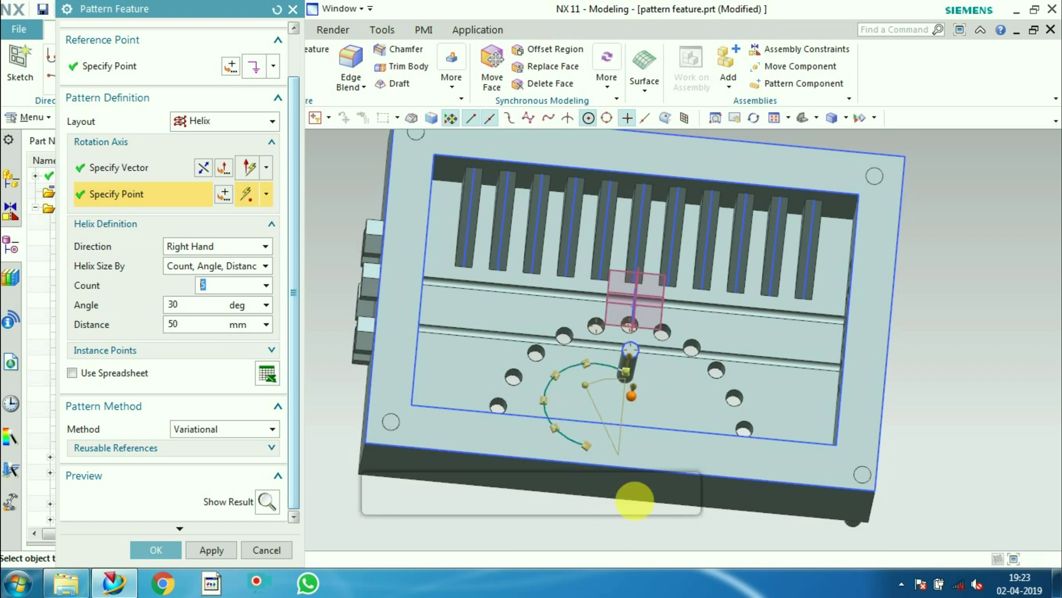
Create the Helix pattern of the cylindrical pin with the current settings.
scroll(625, 454, "up", 2)
scroll(623, 437, "down", 3)
middle_click_drag(623, 437, 619, 416)
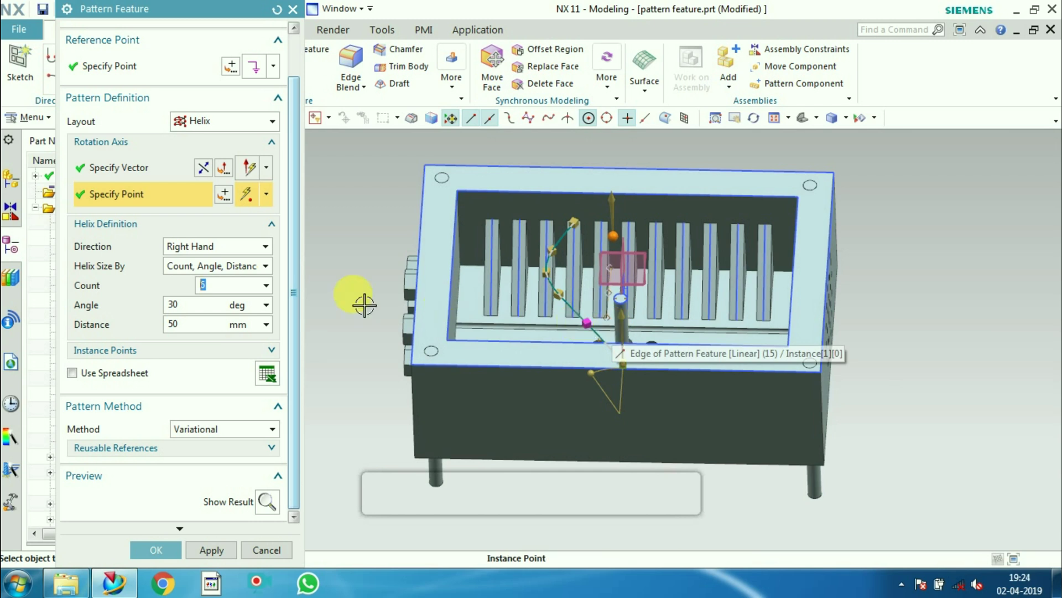
left_click(156, 550)
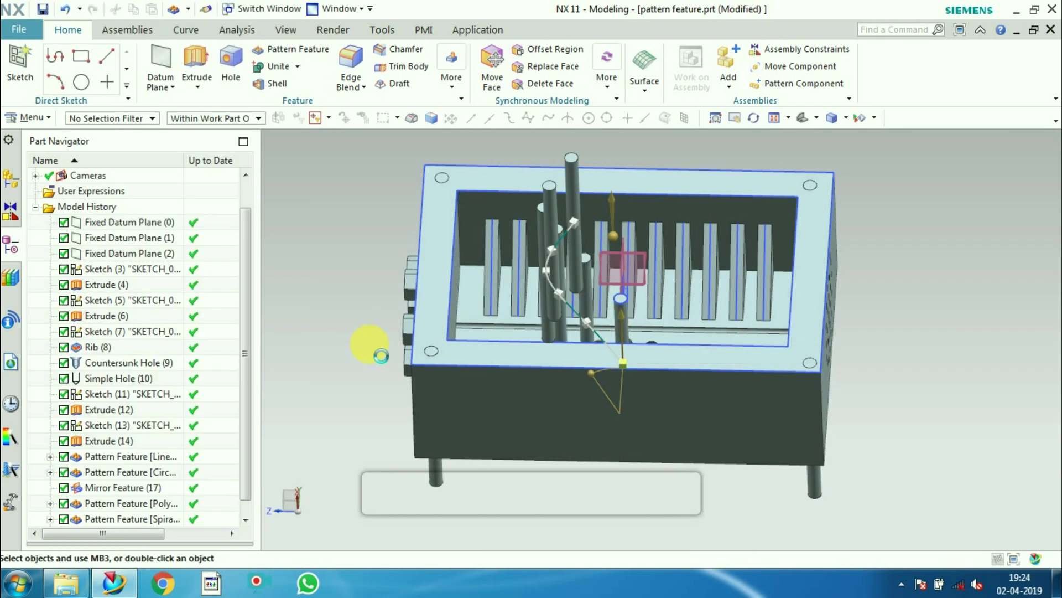
middle_click_drag(575, 287, 637, 347)
scroll(655, 394, "down", 3)
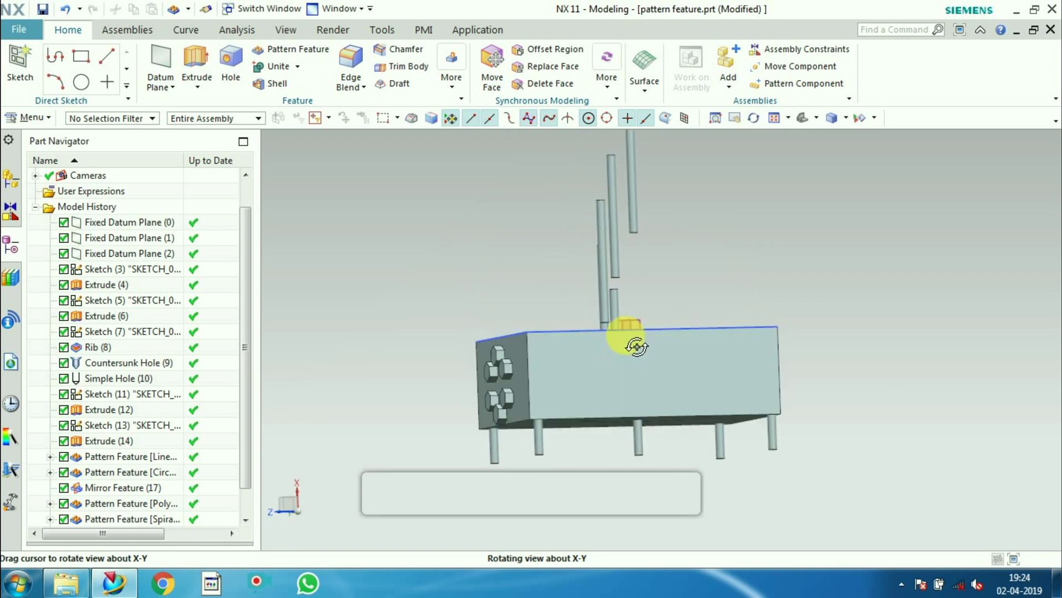
scroll(553, 289, "up", 2)
scroll(526, 298, "down", 4)
middle_click_drag(526, 299, 578, 327)
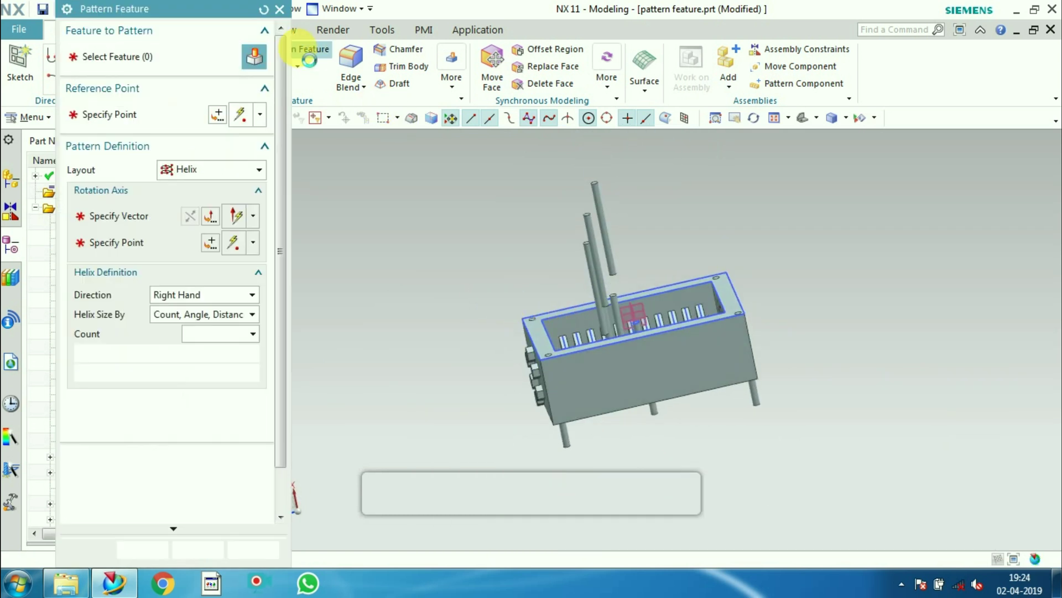
left_click(260, 171)
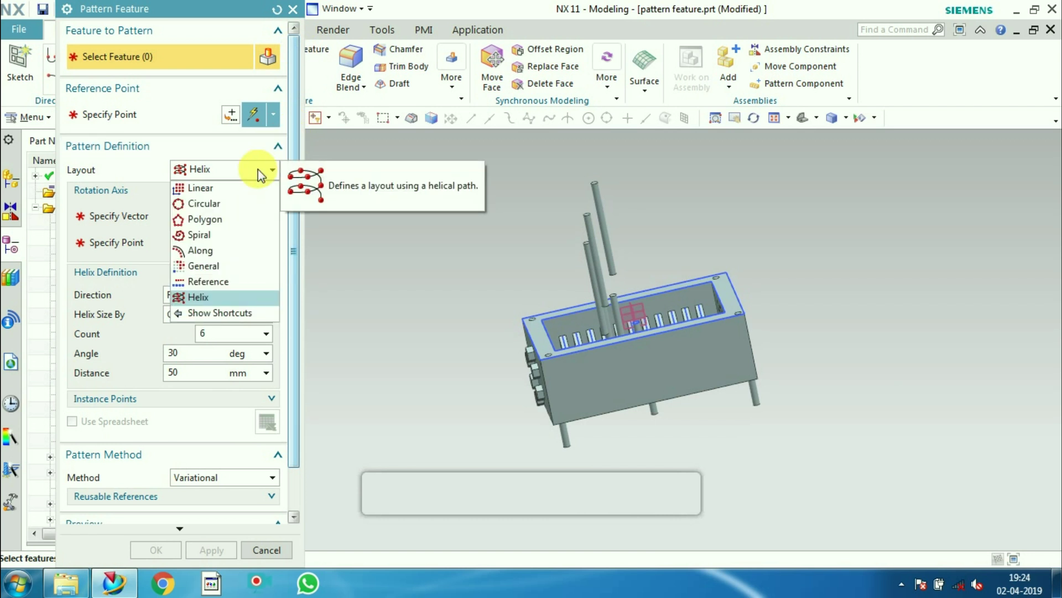
middle_click(462, 279)
middle_click_drag(486, 297, 415, 313)
scroll(636, 287, "up", 5)
scroll(602, 290, "down", 3)
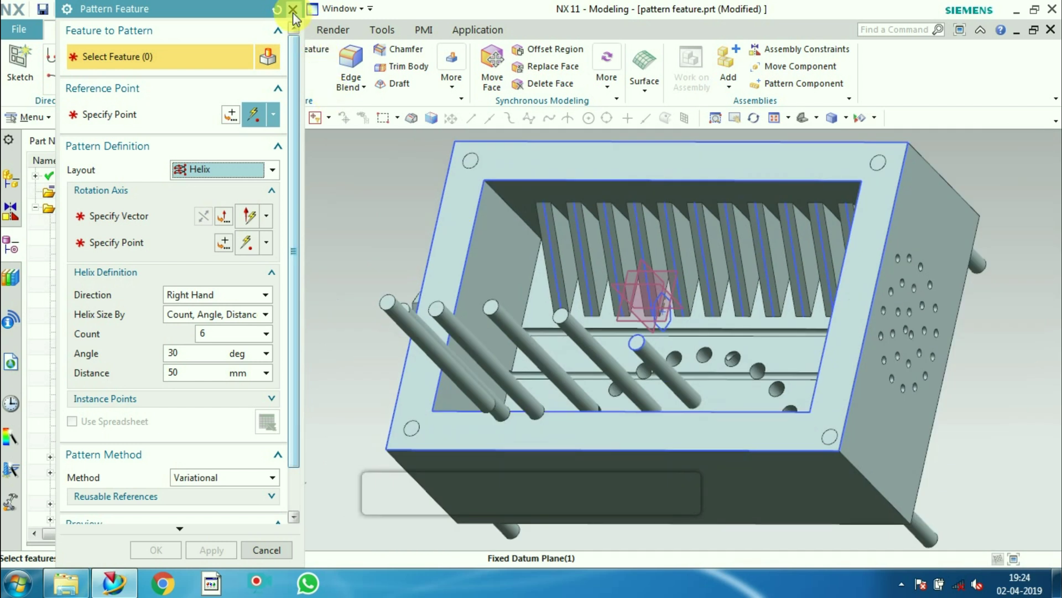
left_click(293, 9)
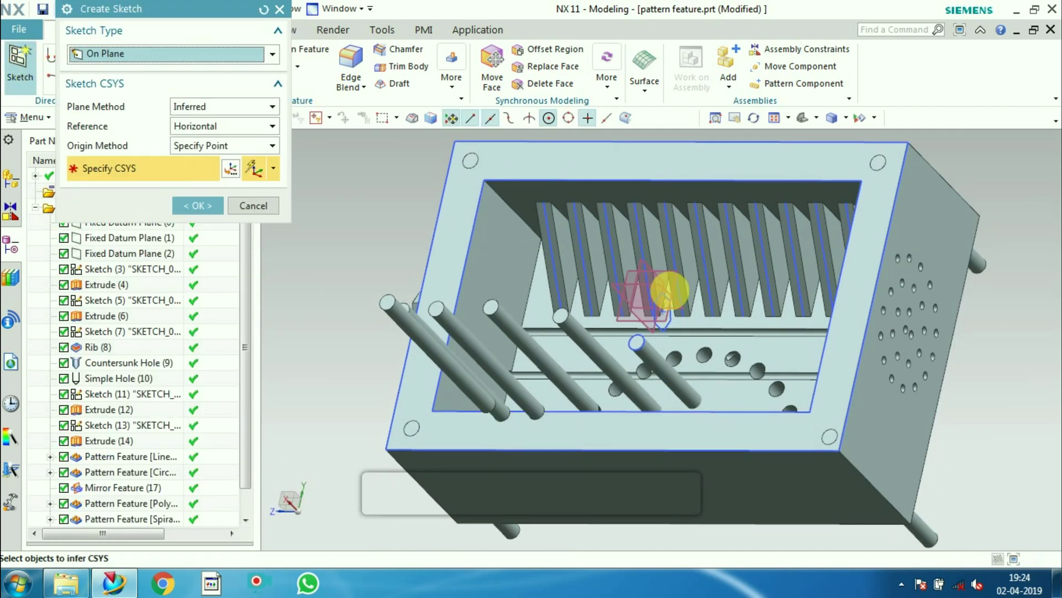
Create a new sketch on Fixed Datum Plane (1) inside the box.
mouse_move(640, 297)
middle_mouse_down()
mouse_move(651, 304)
mouse_move(635, 303)
middle_mouse_up()
scroll(625, 304, "down", 4)
scroll(636, 307, "up", 3)
scroll(638, 307, "up", 5)
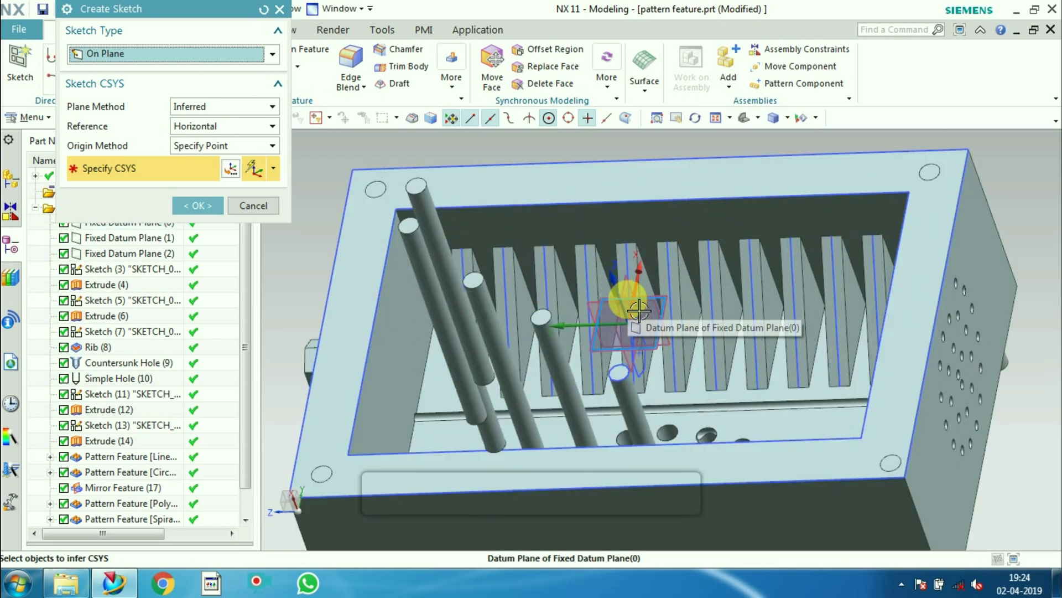
left_click(538, 321)
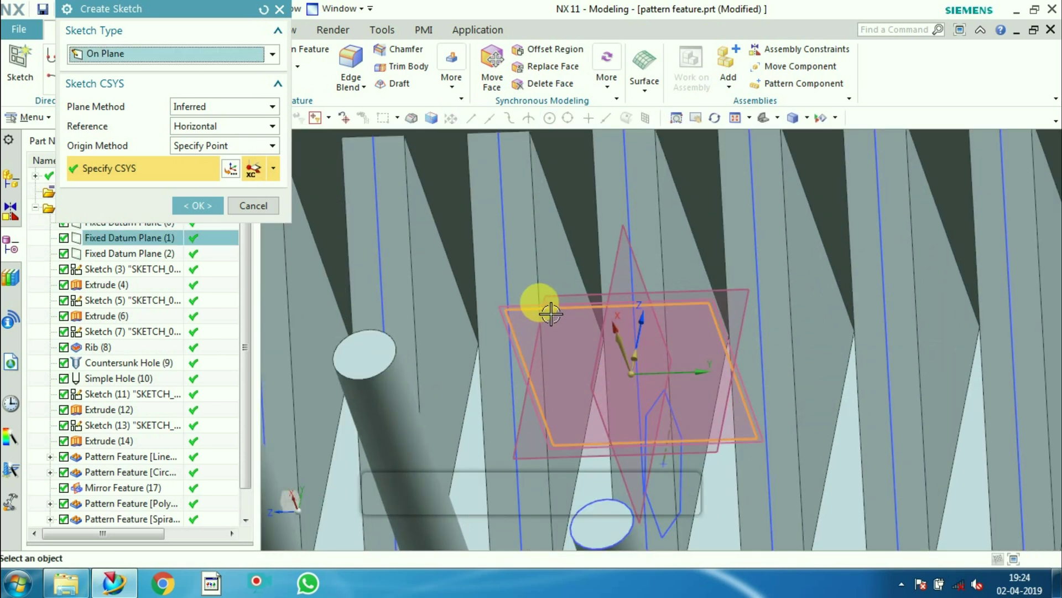
middle_click(555, 329)
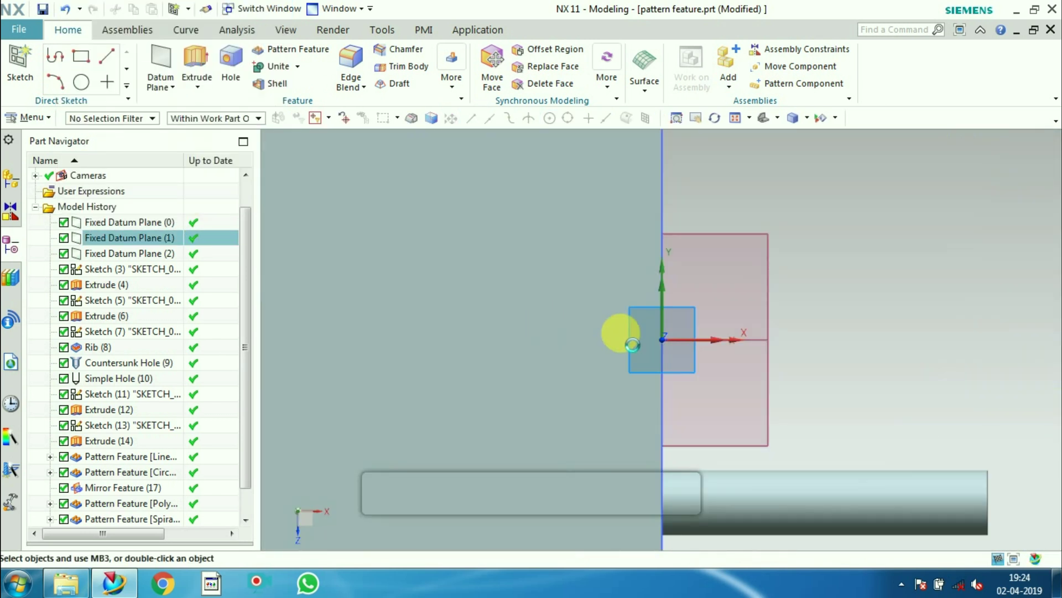
left_click(159, 83)
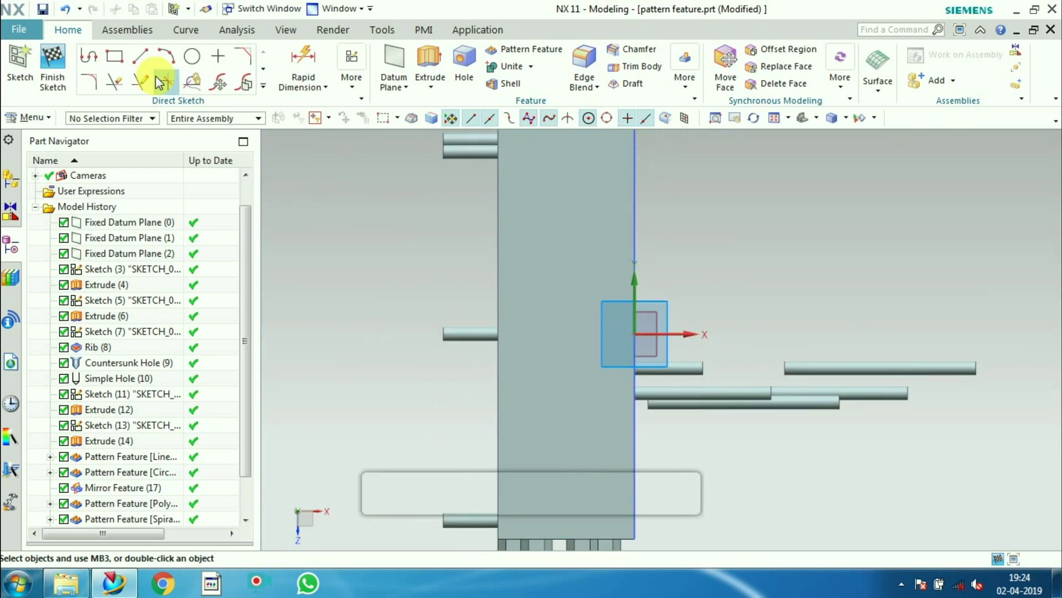
left_click(89, 55)
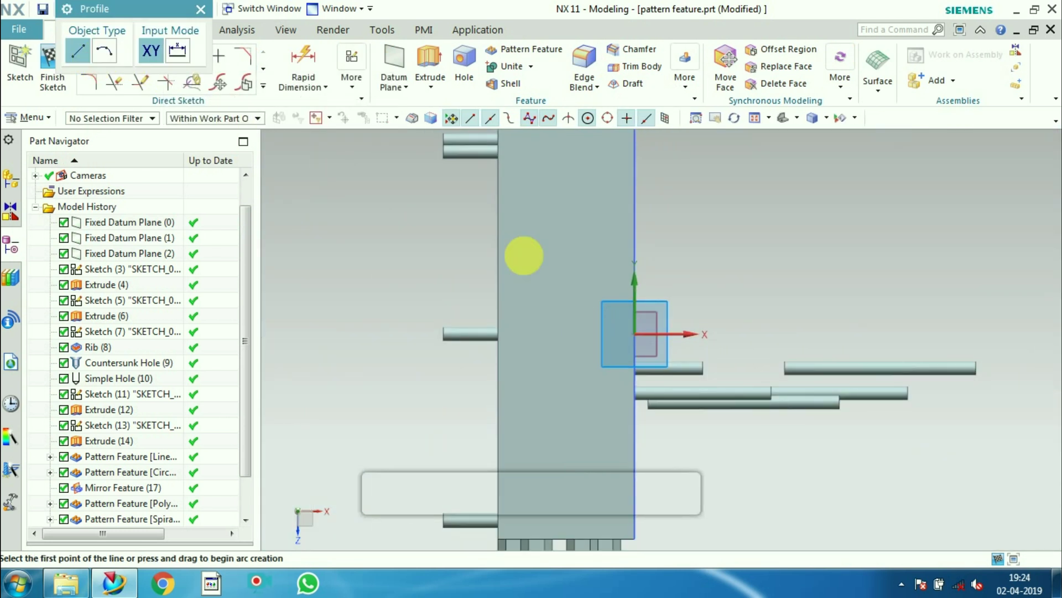
left_click(594, 240)
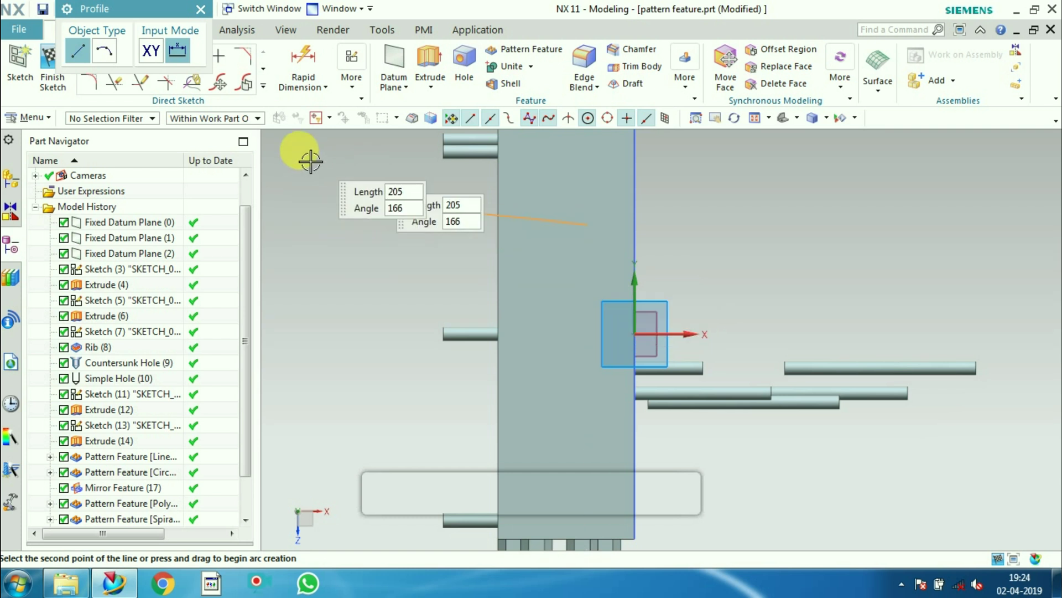
left_click(201, 9)
Draw a wavy degree 3 Through Points studio spline with eight points lengthwise along the box.
left_click(263, 86)
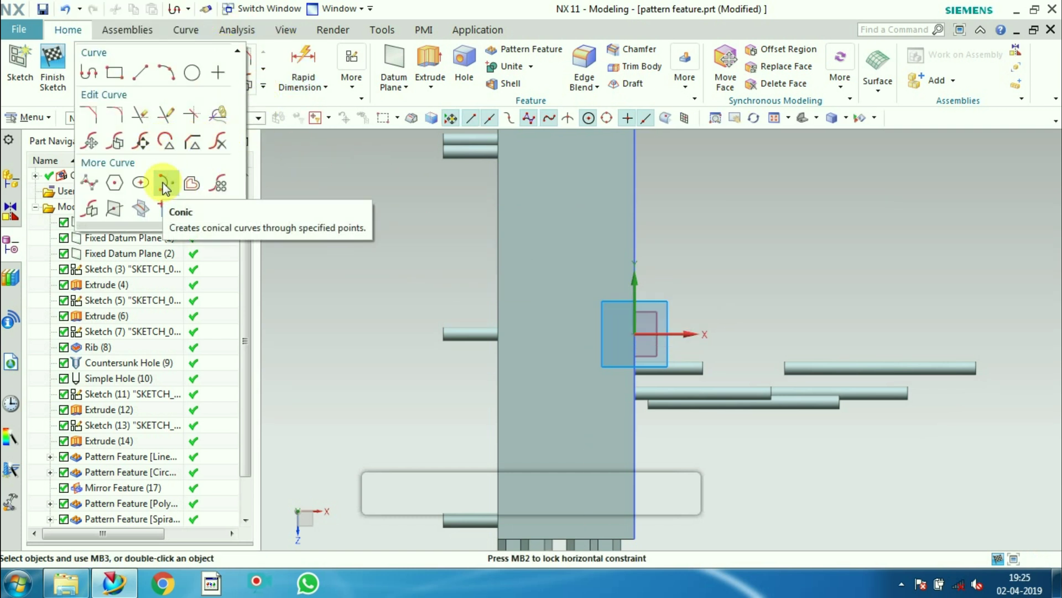
left_click(92, 183)
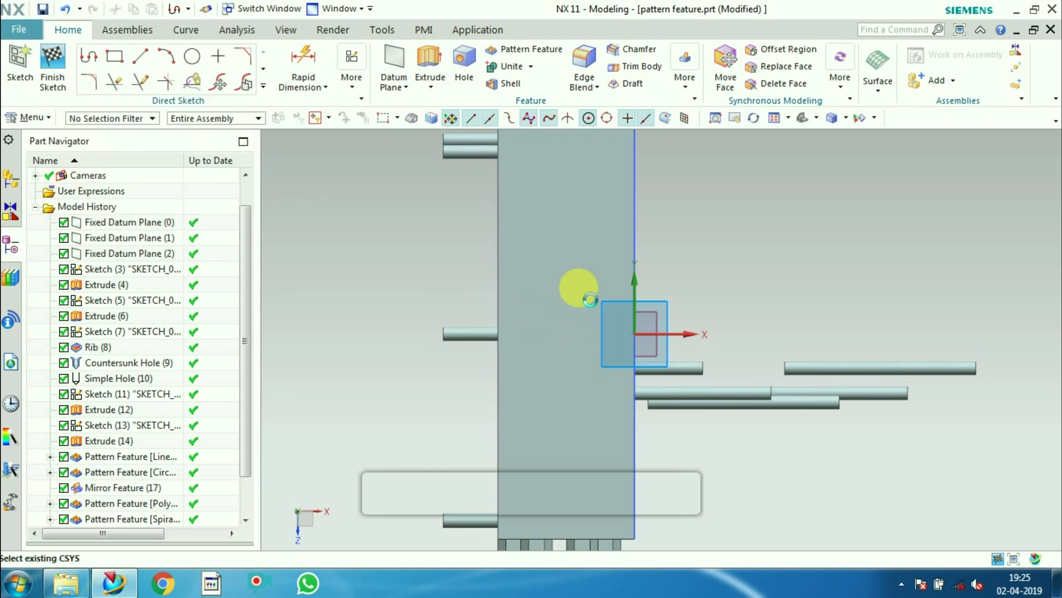
left_click(545, 189)
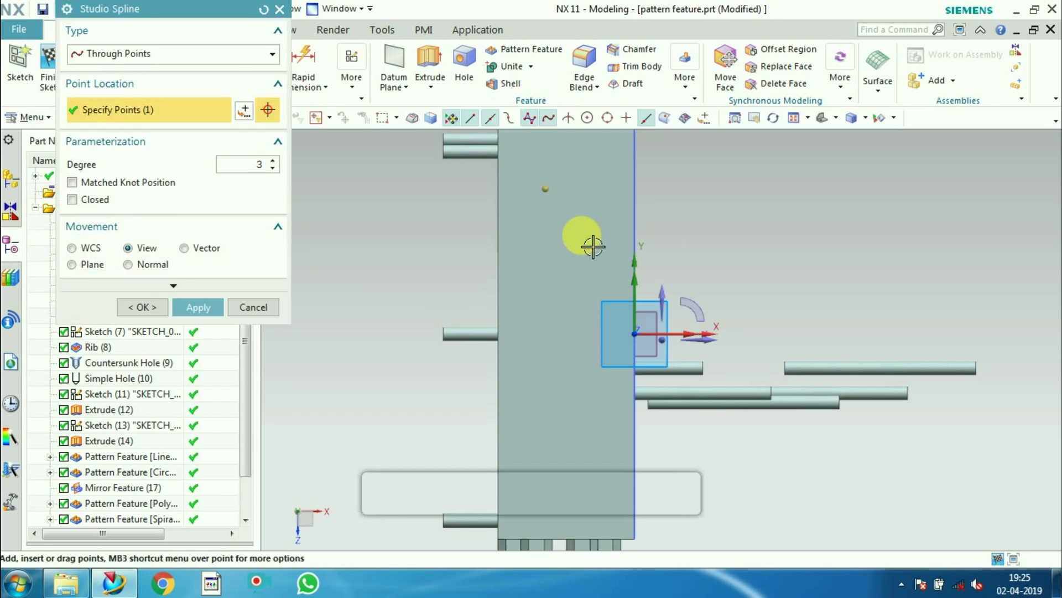
left_click(582, 235)
left_click(561, 275)
left_click(584, 360)
left_click(574, 406)
left_click(545, 439)
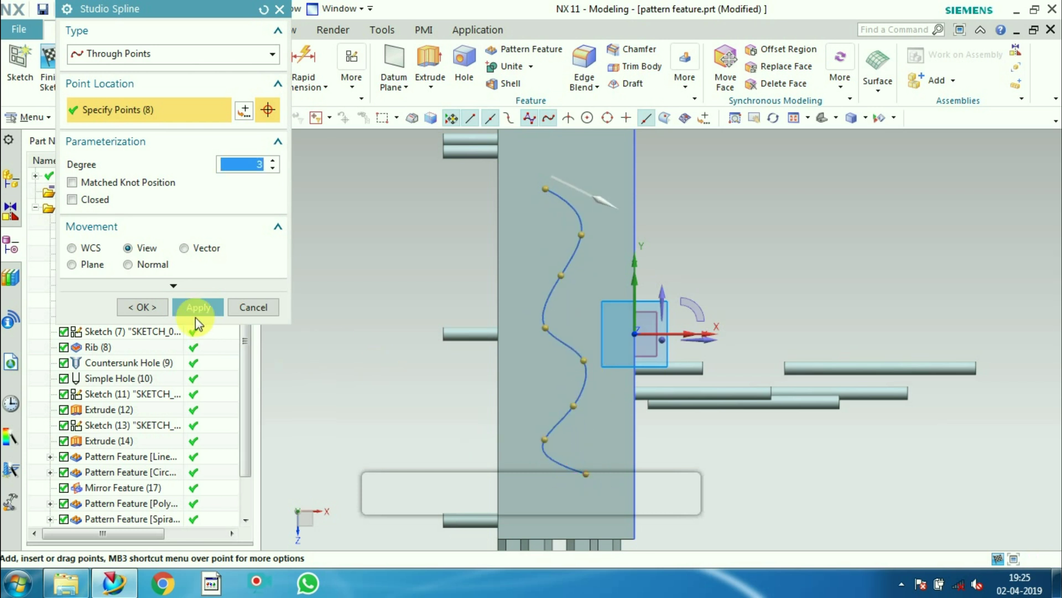
left_click(164, 307)
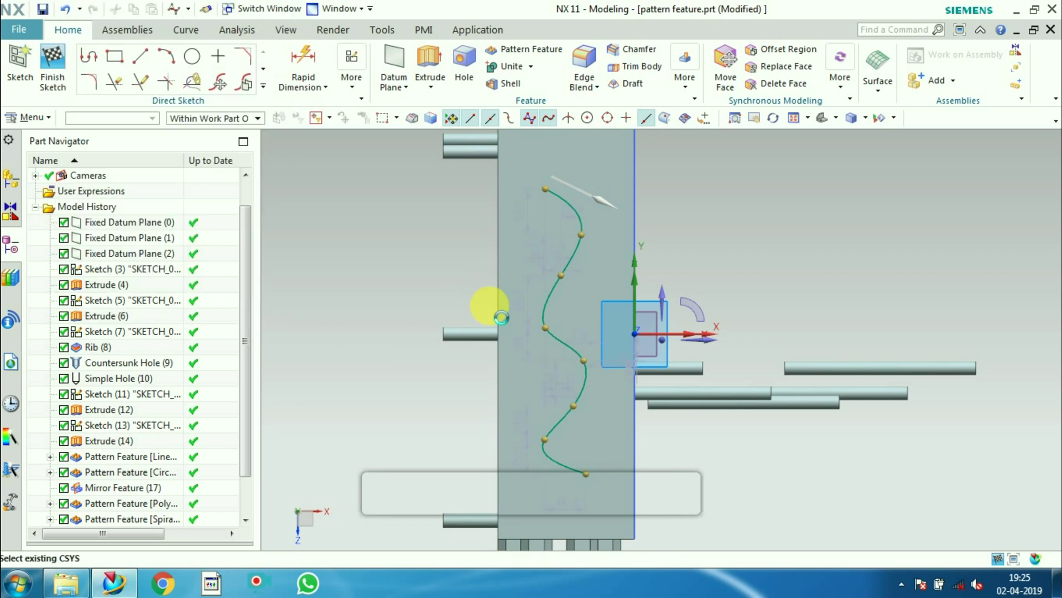
Finish the sketch containing the wavy spline.
scroll(501, 317, "up", 1)
scroll(502, 317, "down", 3)
middle_click_drag(501, 317, 639, 398)
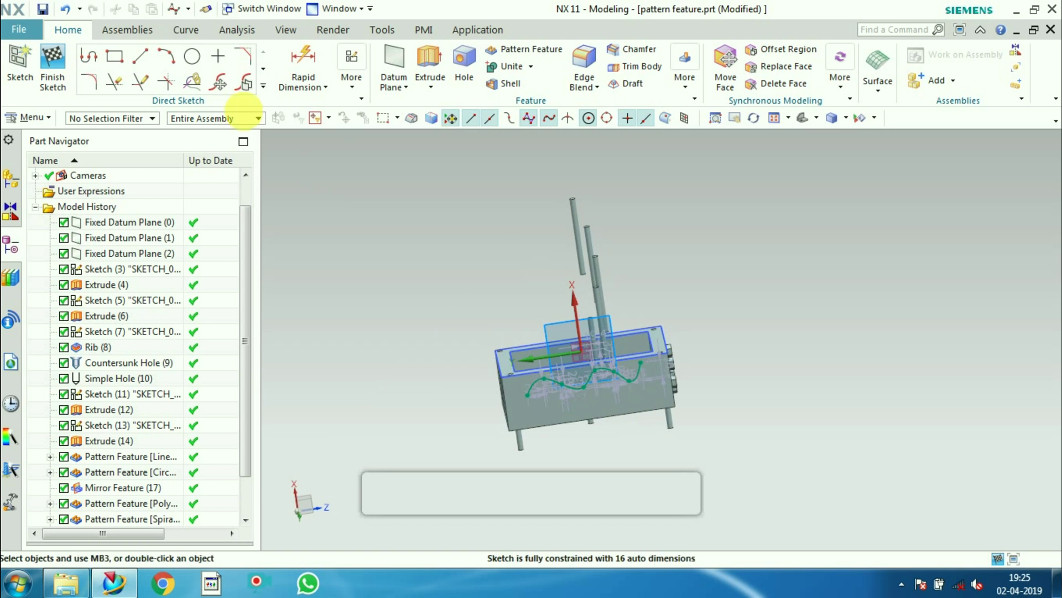
left_click(52, 65)
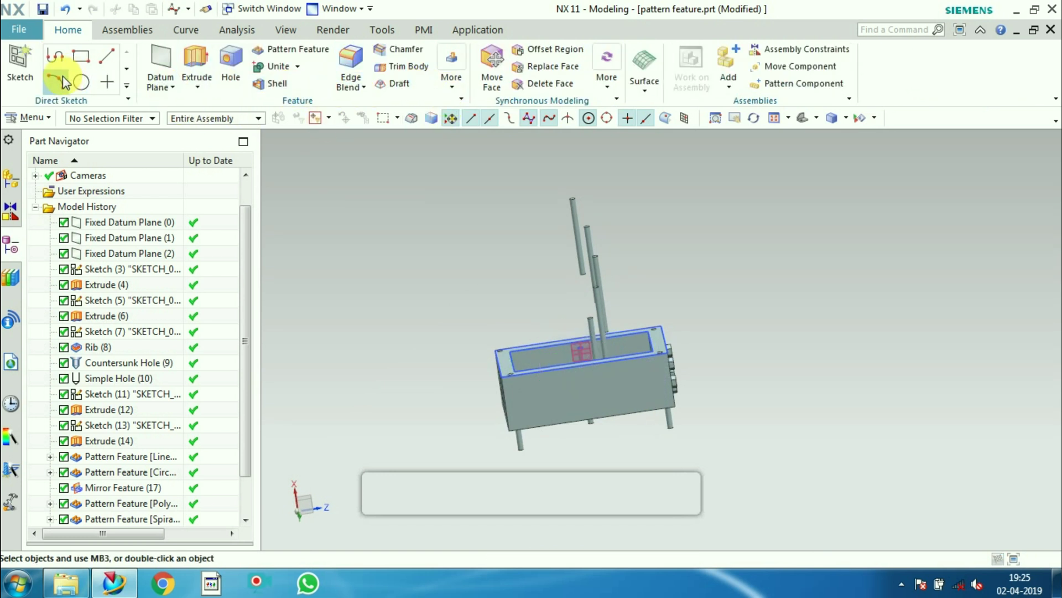
left_click(83, 83)
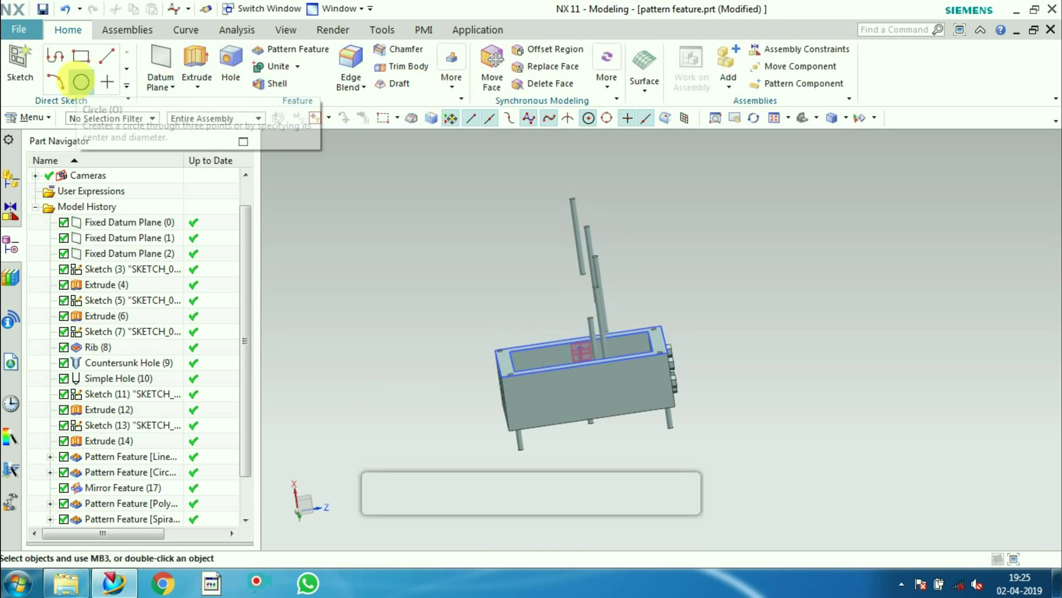
left_click(598, 401)
scroll(605, 403, "up", 5)
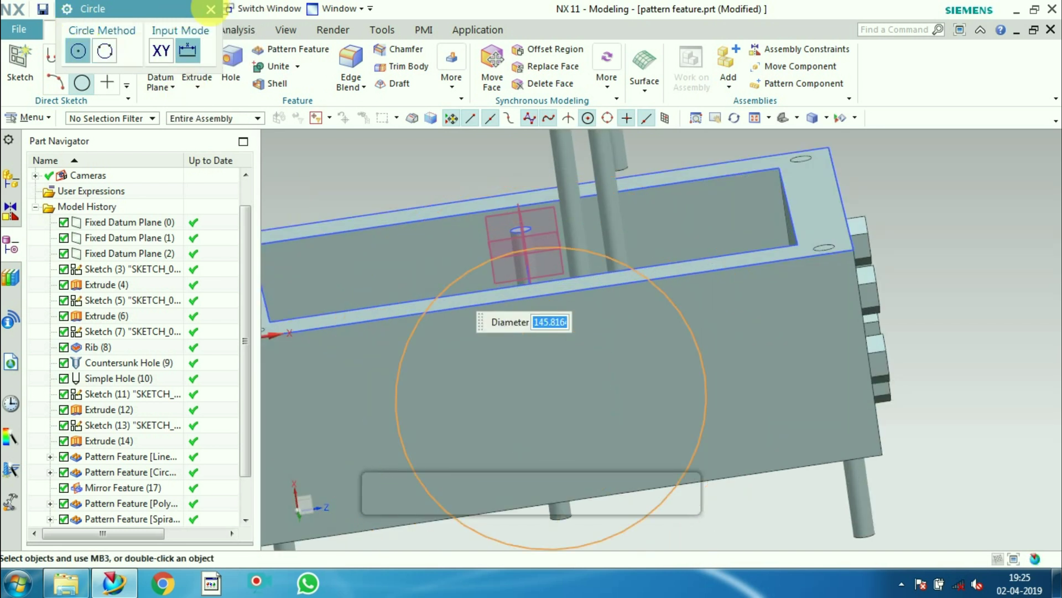
left_click(210, 9)
Sketch a circle about 20.1 mm in diameter on the box's long outer side face, near one end.
left_click(82, 83)
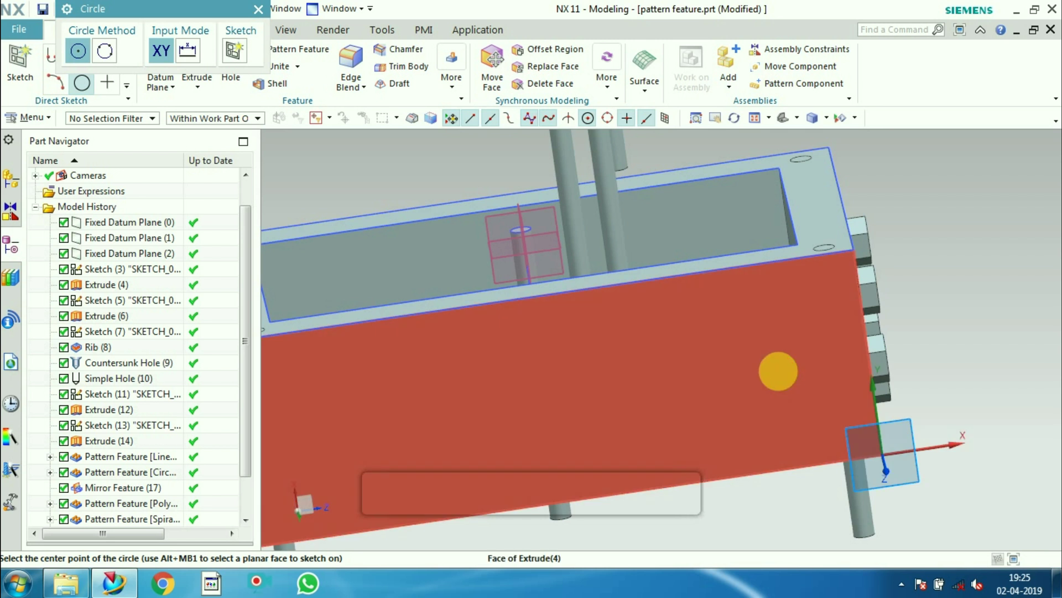
left_click(790, 381)
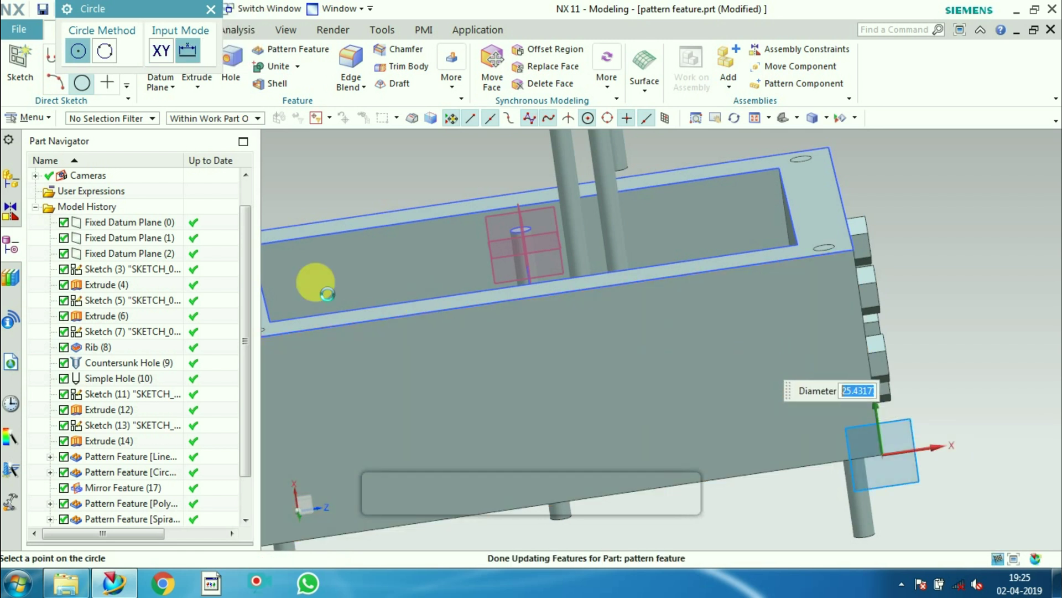
left_click(434, 311)
left_click(210, 9)
Extrude the circle on the side face from a start distance of 0 to an end distance of 20 mm.
left_click(430, 61)
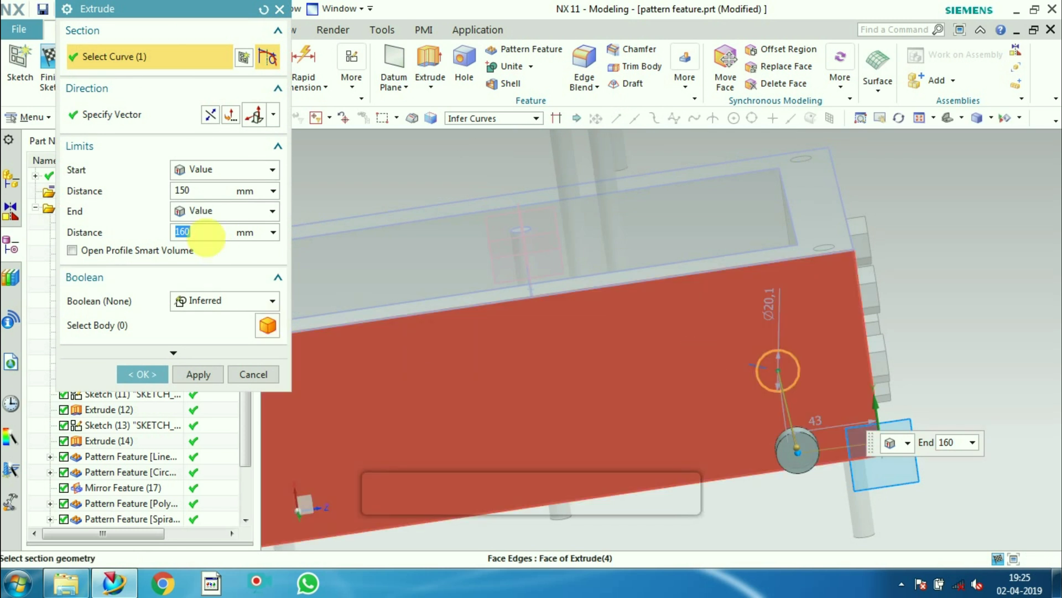
left_click(212, 190)
left_click(212, 172)
left_click(212, 187)
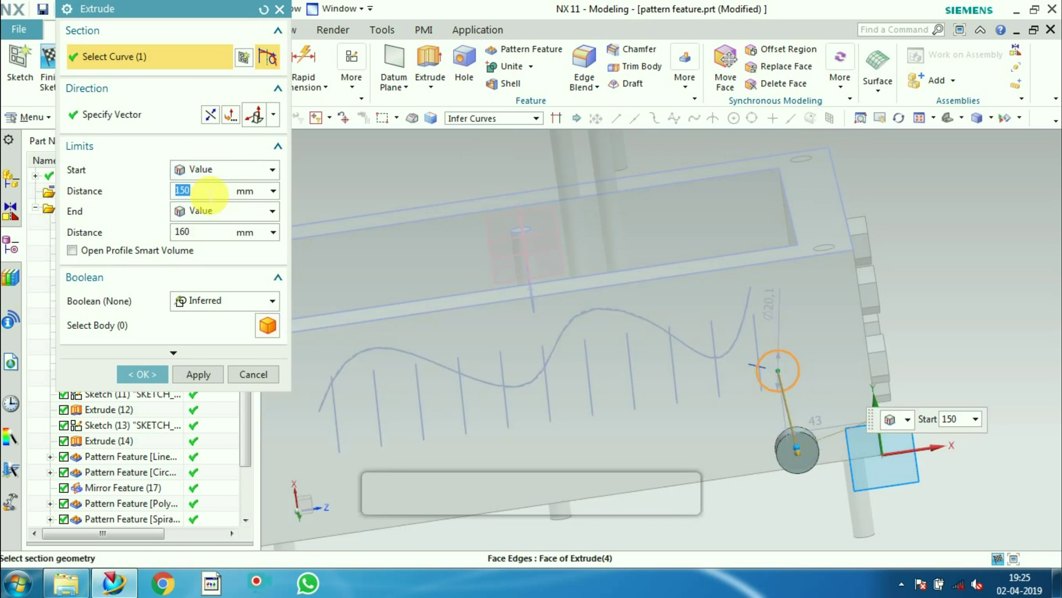
type("0")
left_click(203, 232)
type("20")
key("Return")
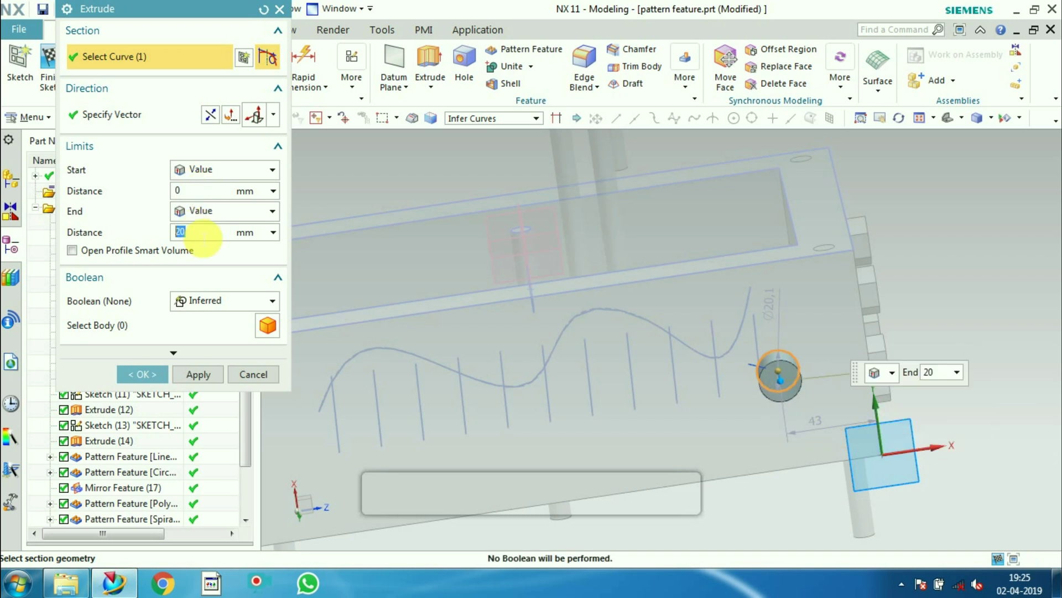
left_click(142, 374)
Start a new pattern feature with the Along layout and select the wavy spline as its path.
mouse_move(955, 349)
middle_mouse_down()
mouse_move(982, 359)
mouse_move(966, 350)
middle_mouse_up()
scroll(747, 365, "up", 4)
scroll(746, 365, "down", 5)
middle_click_drag(747, 365, 676, 380)
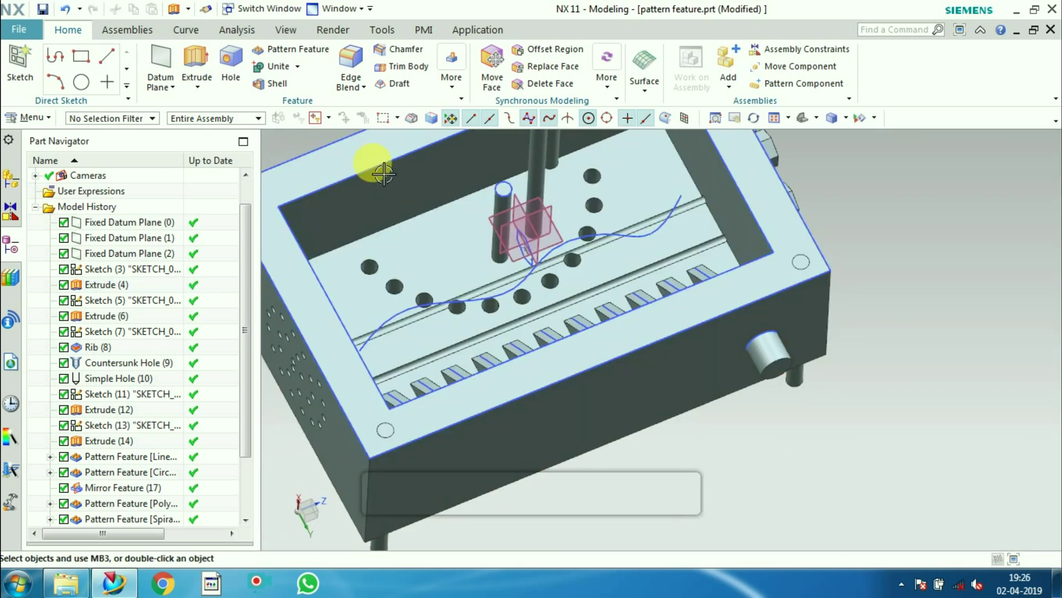
left_click(289, 51)
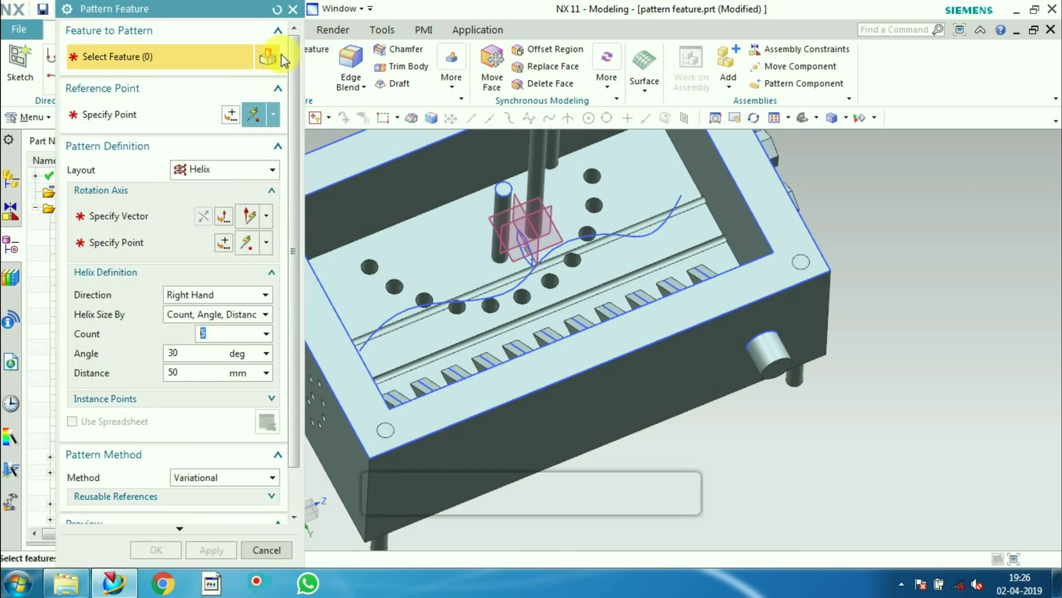
left_click(220, 182)
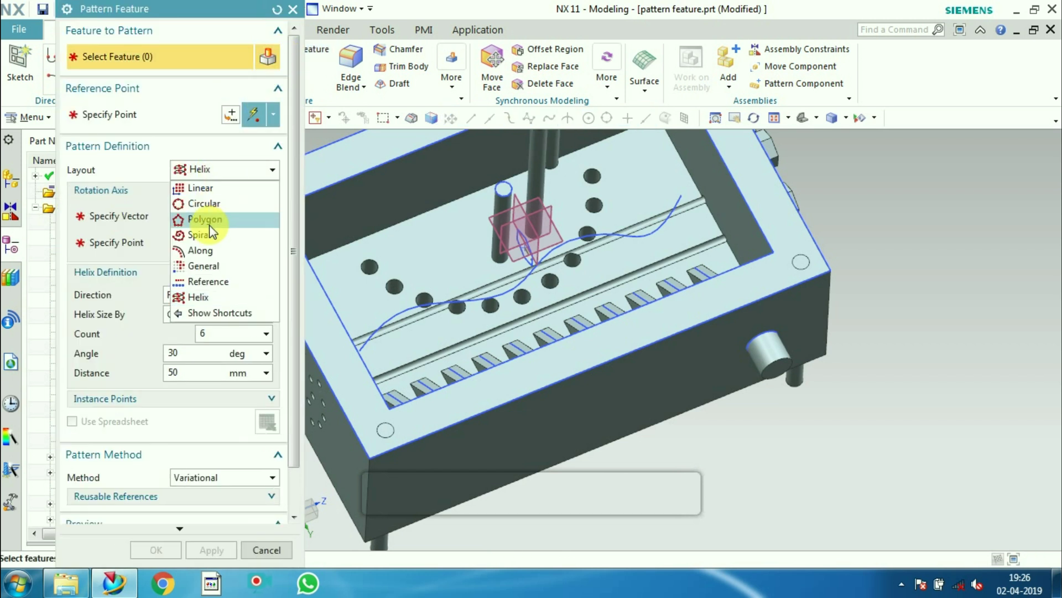
left_click(207, 257)
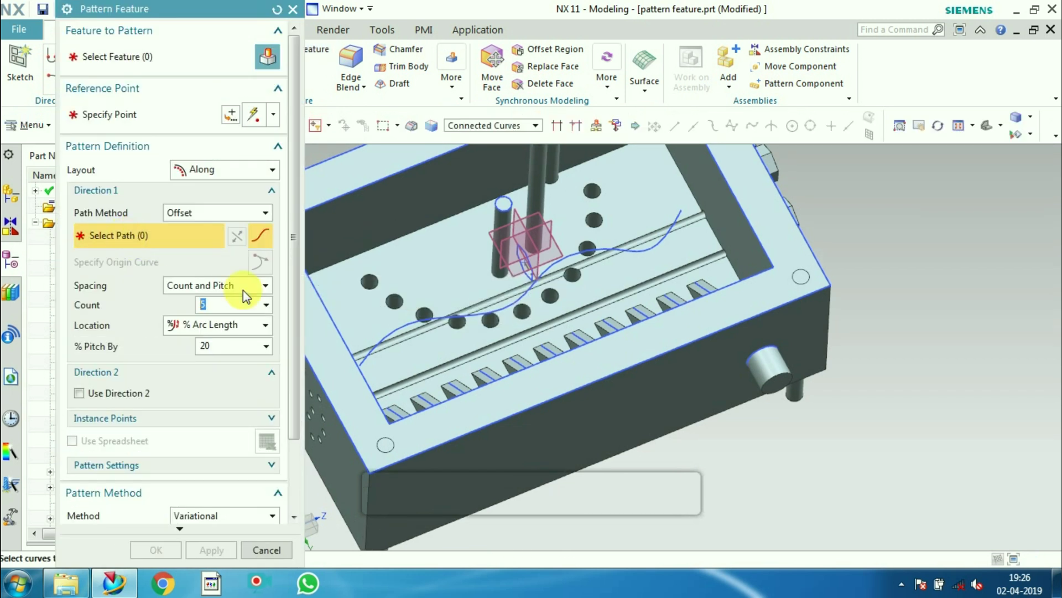
left_click(602, 259)
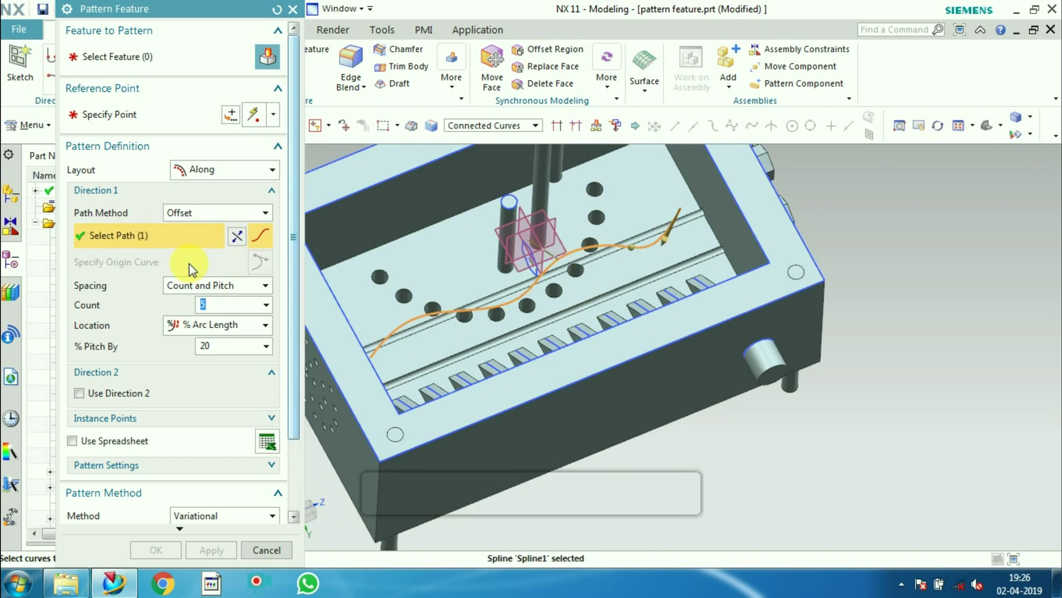
Specify the center of the side boss's circular end face as the pattern's reference point.
left_click(138, 114)
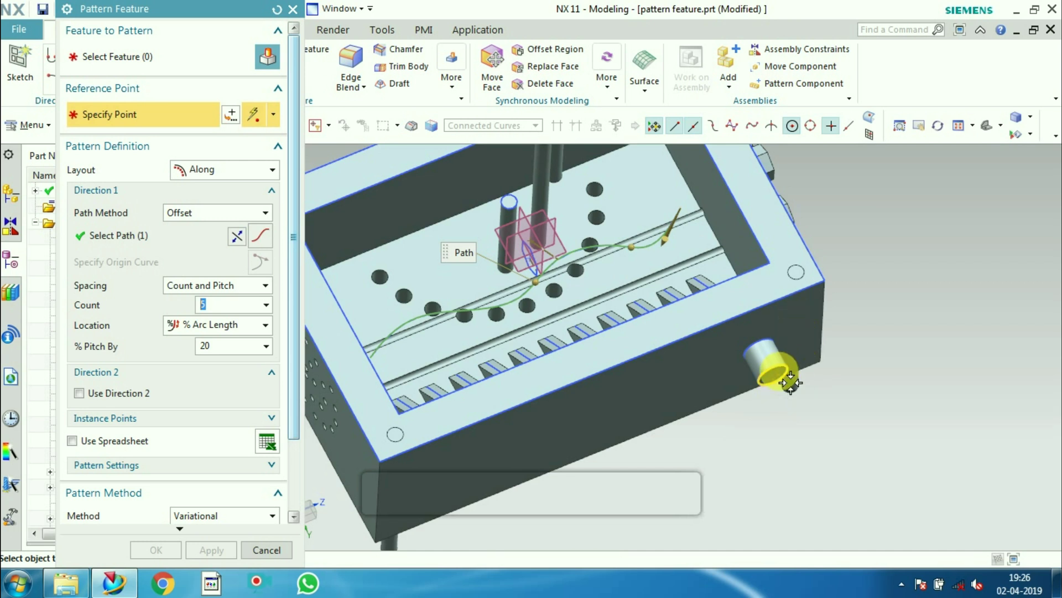
left_click(789, 388)
middle_click_drag(789, 387, 546, 372)
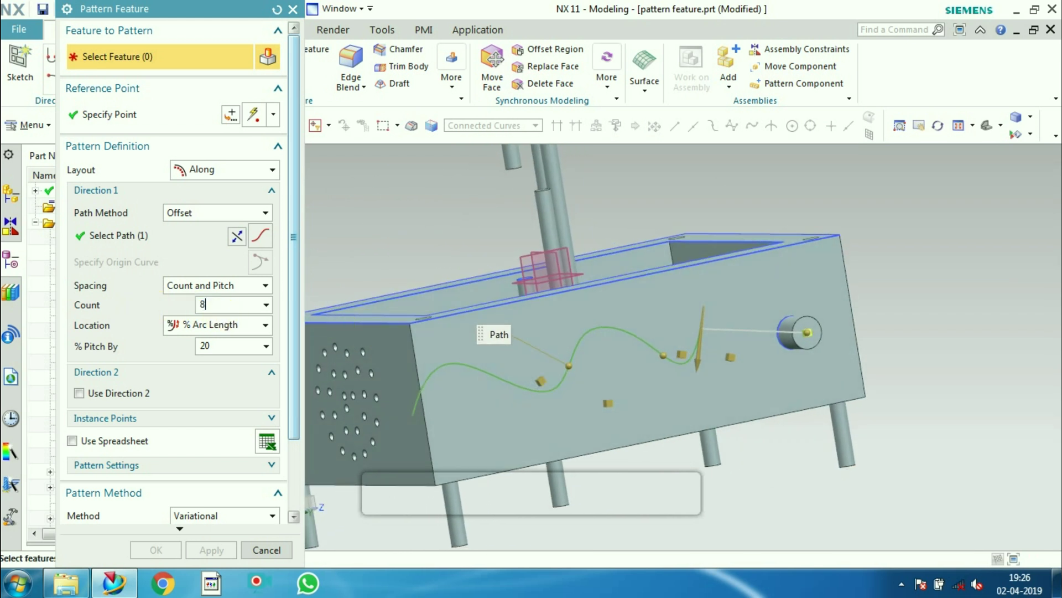
Try a count of 7 and a % Pitch By of 5 for the pattern along the spline.
double_click(221, 309)
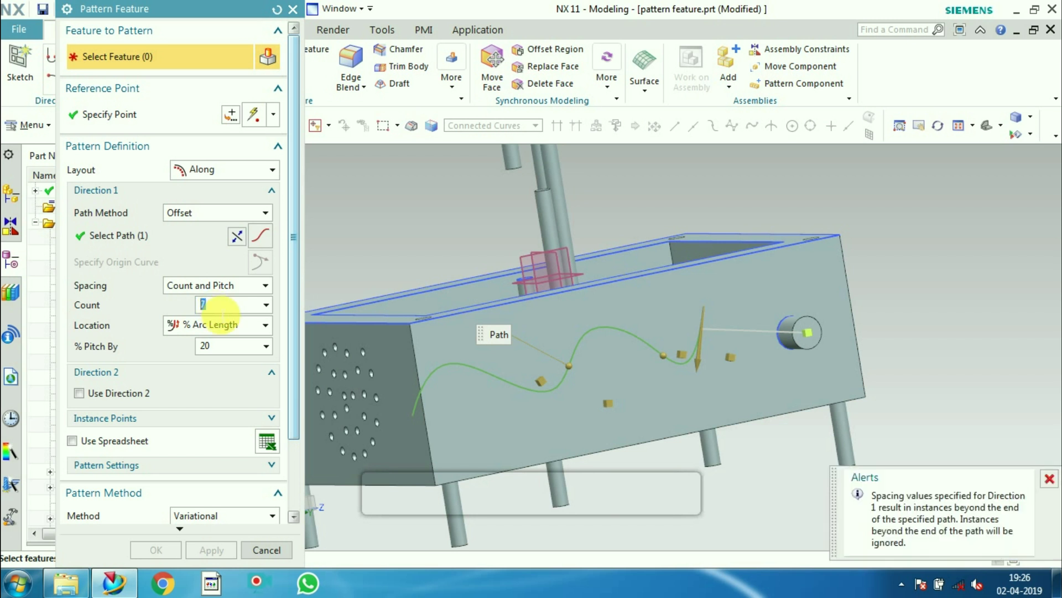
double_click(212, 348)
type("5")
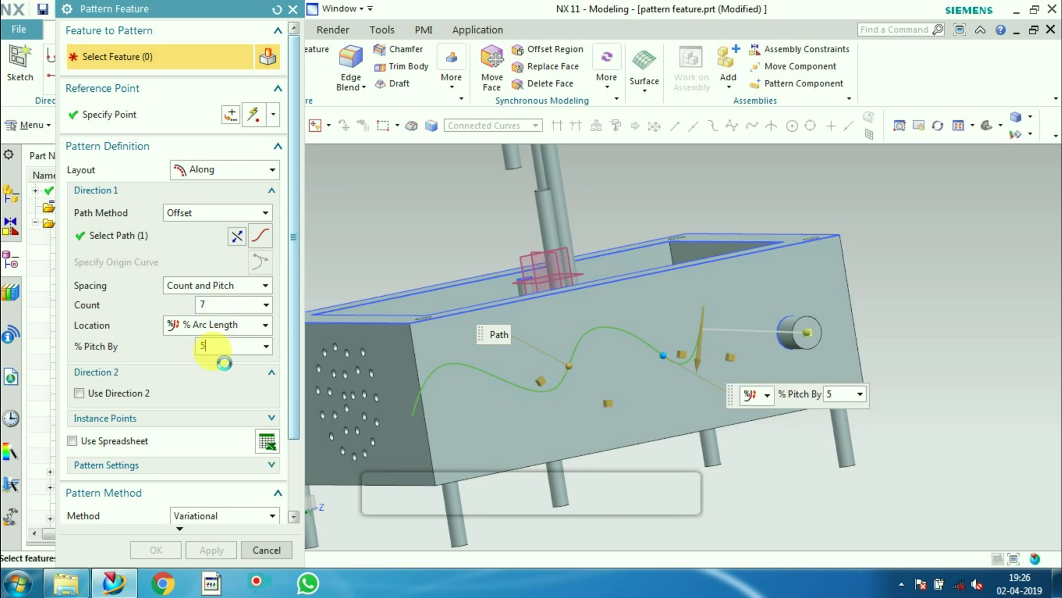
middle_click_drag(558, 386, 514, 374)
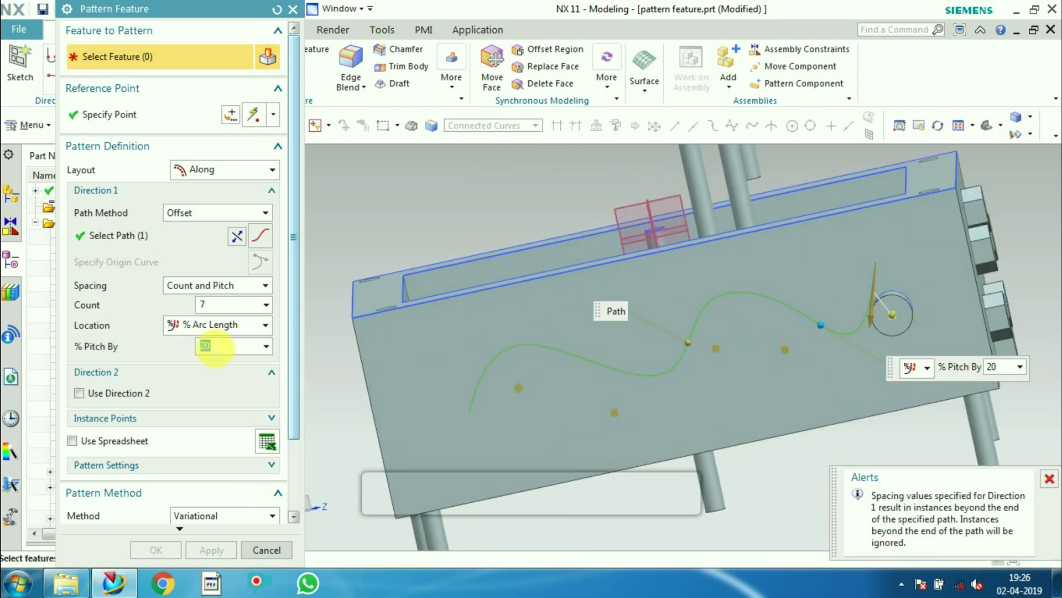
Set the Along pattern's count to 10 and its % Pitch By to 10.
left_click(220, 304)
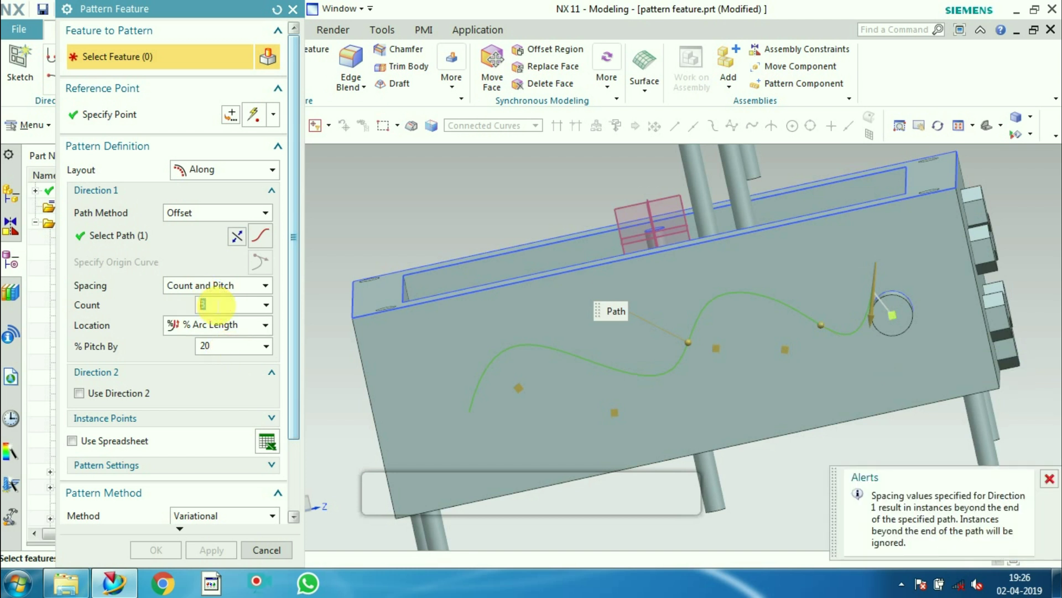
left_click(218, 346)
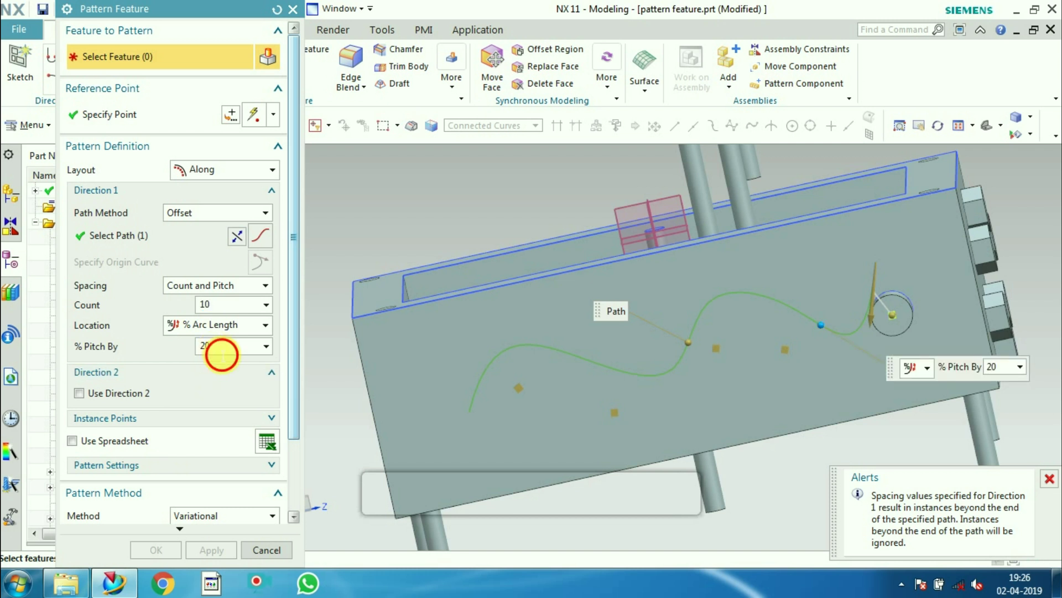
type("5")
key("Return")
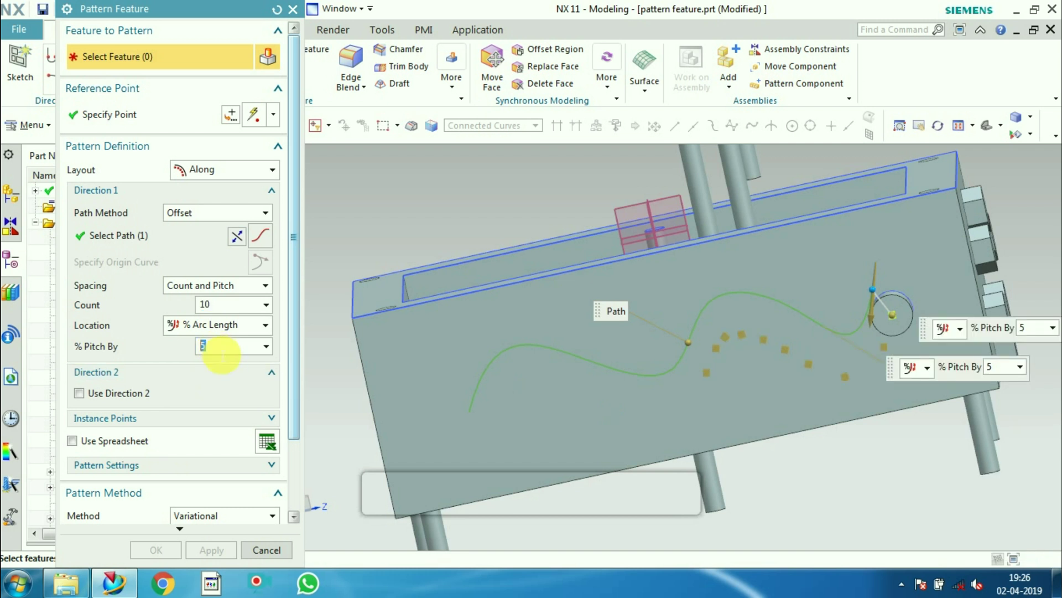
type("1")
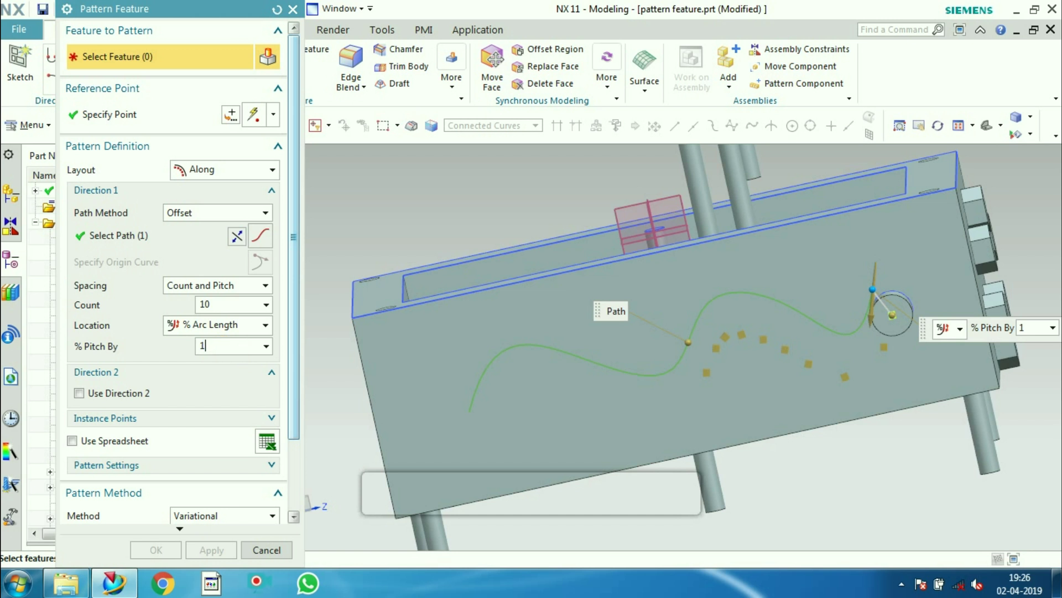
type("0")
key("Return")
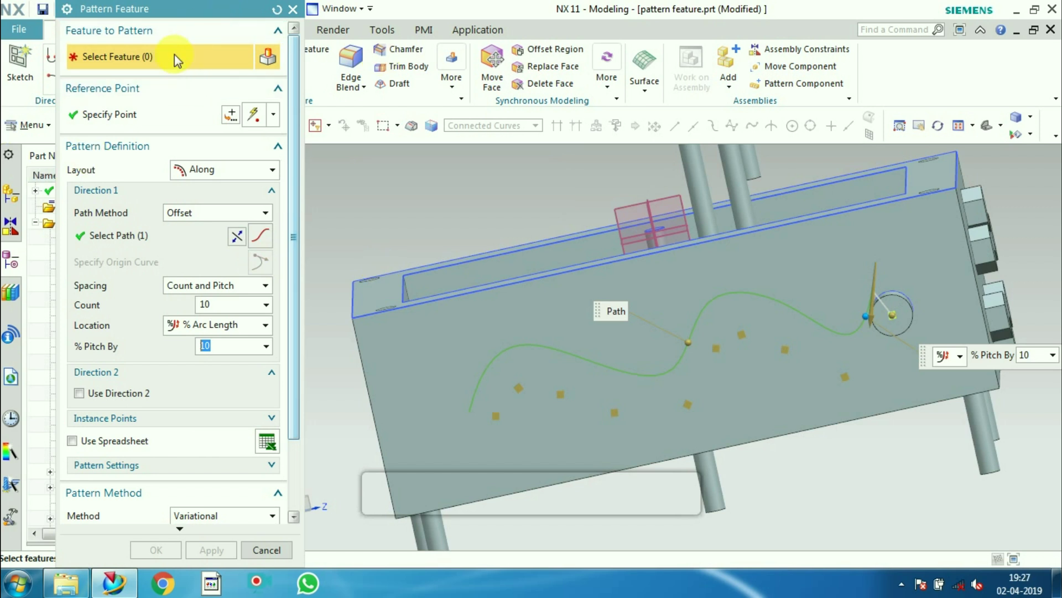
Select the cylindrical side boss as the feature to pattern and create the Along pattern.
middle_click_drag(842, 308, 814, 410)
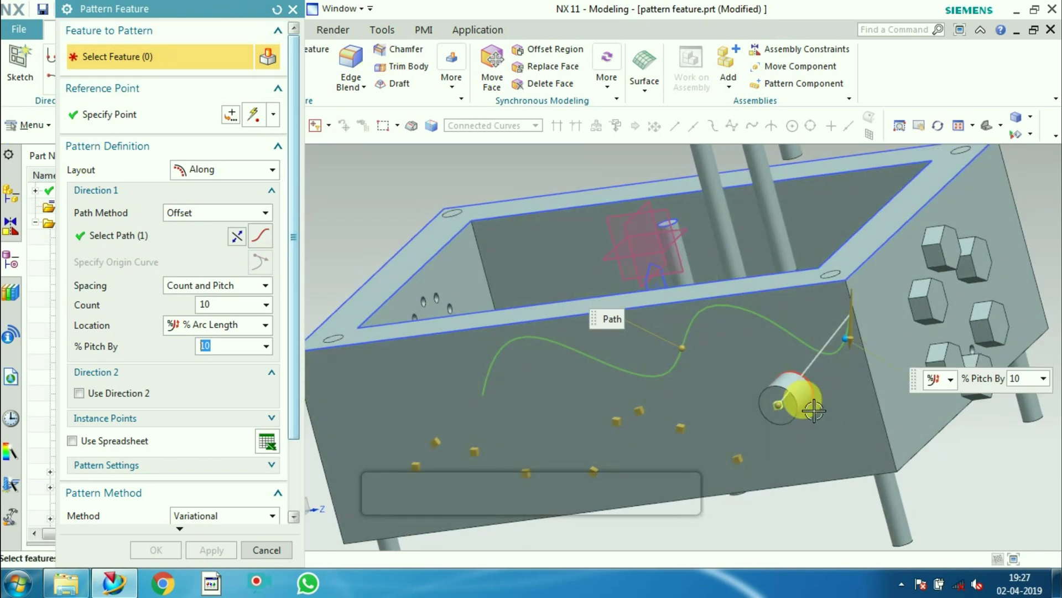
left_click(800, 398)
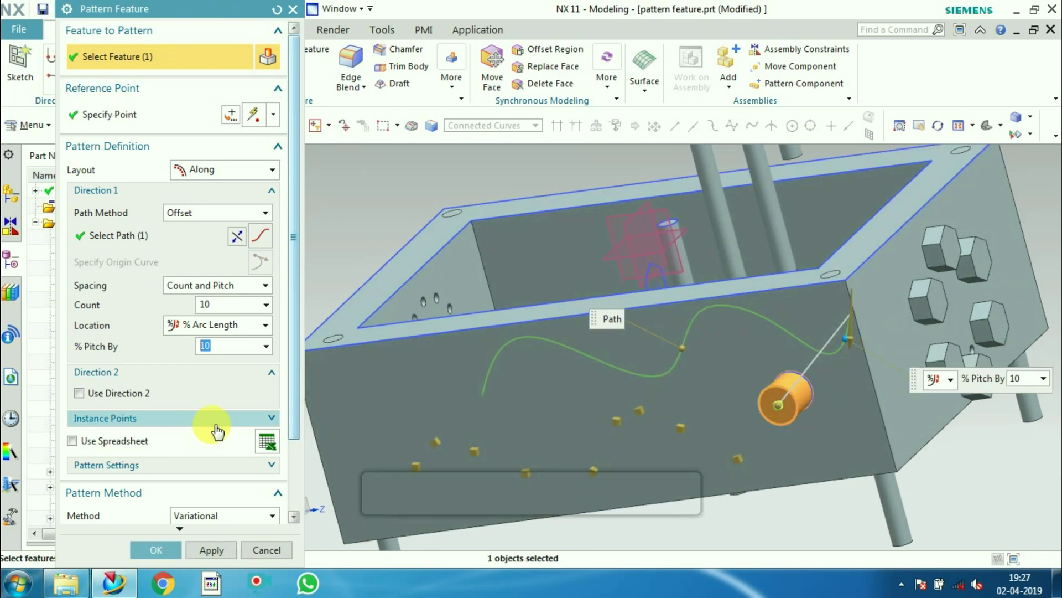
left_click(158, 550)
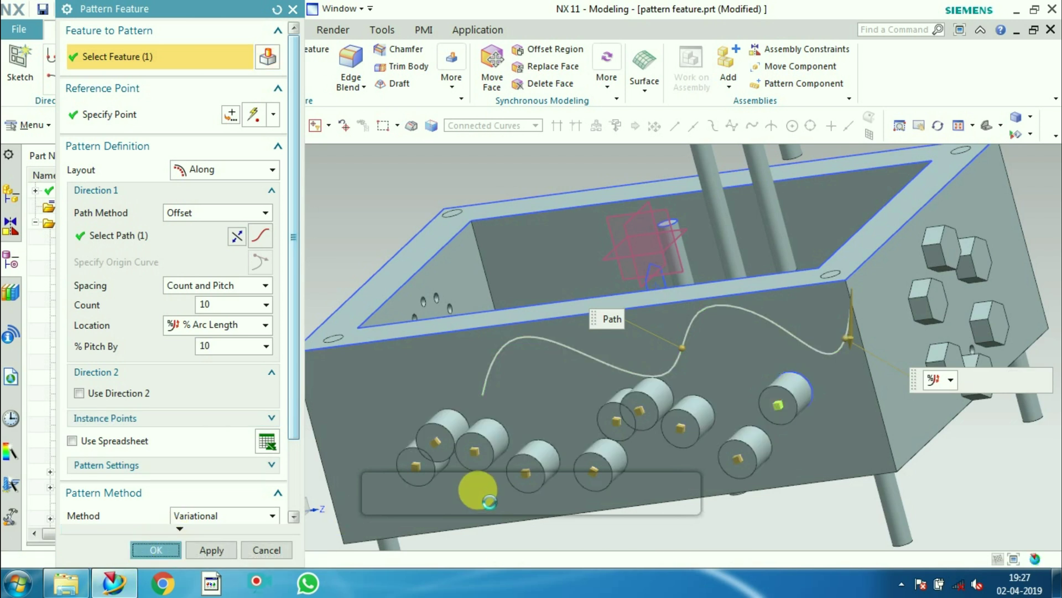
Edit the Along pattern of bosses to use a % Pitch By of 12 and a count of 8.
middle_click_drag(653, 423, 699, 365)
double_click(699, 365)
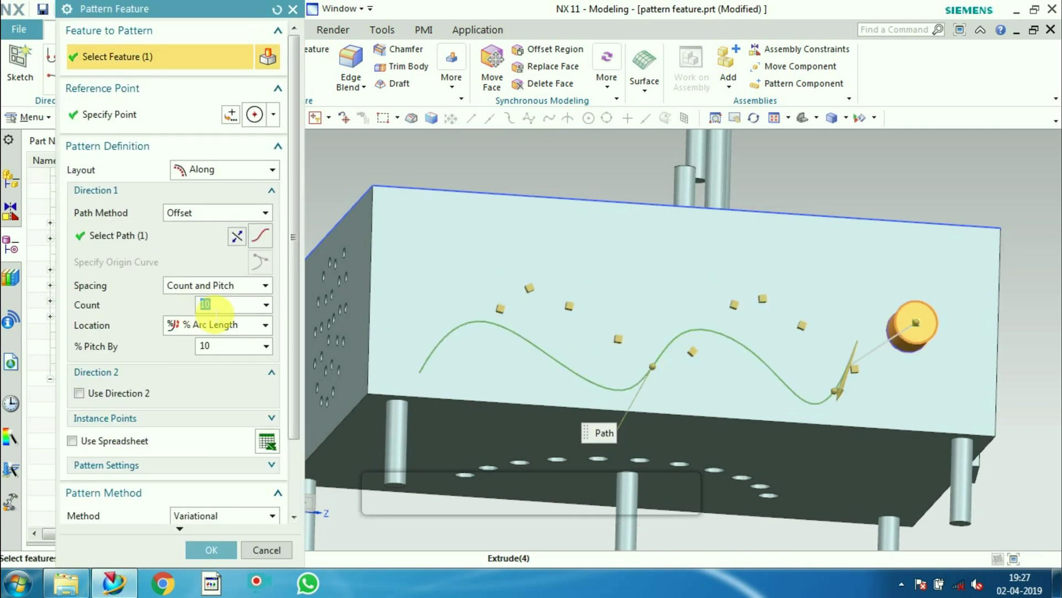
left_click(215, 346)
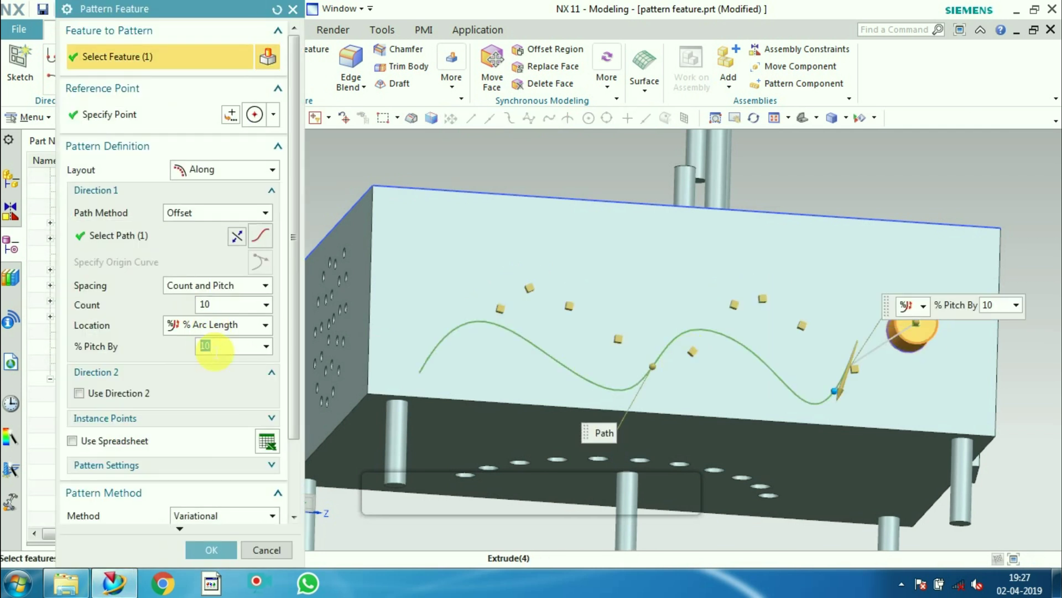
type("12")
key("Return")
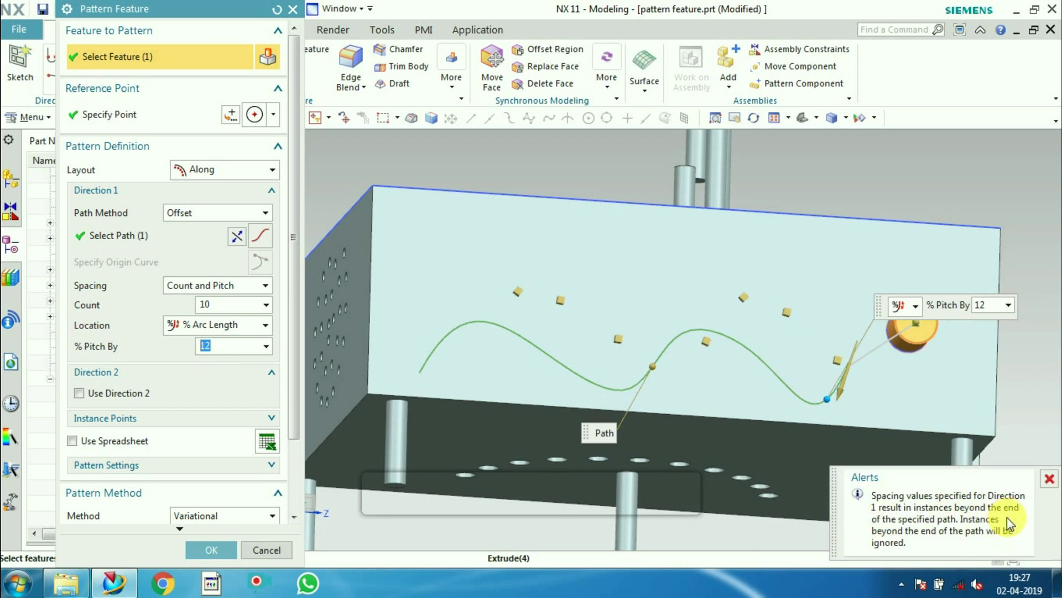
left_click(209, 304)
type("8")
key("Return")
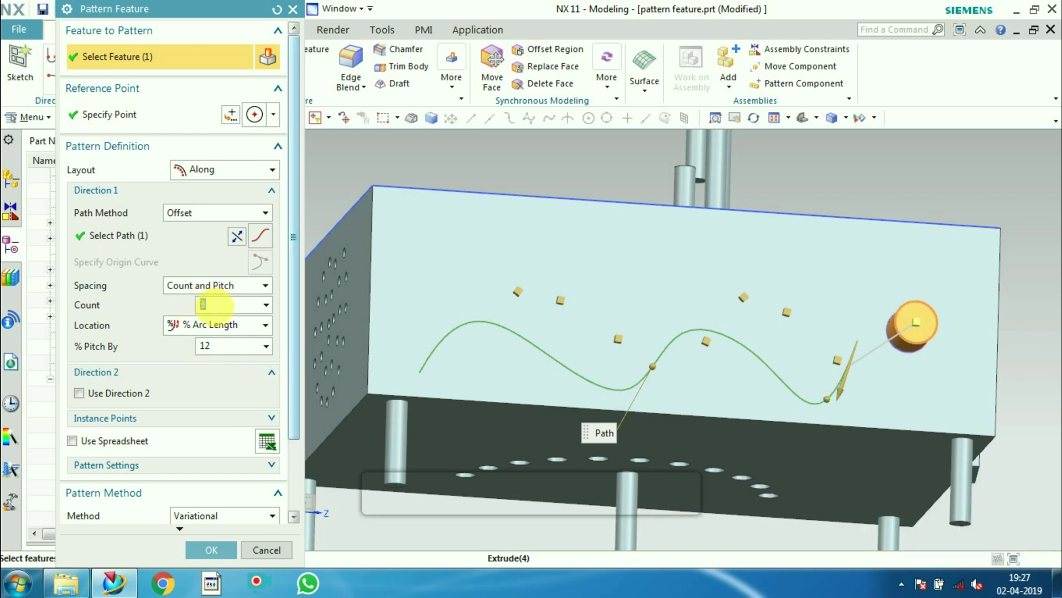
left_click(212, 550)
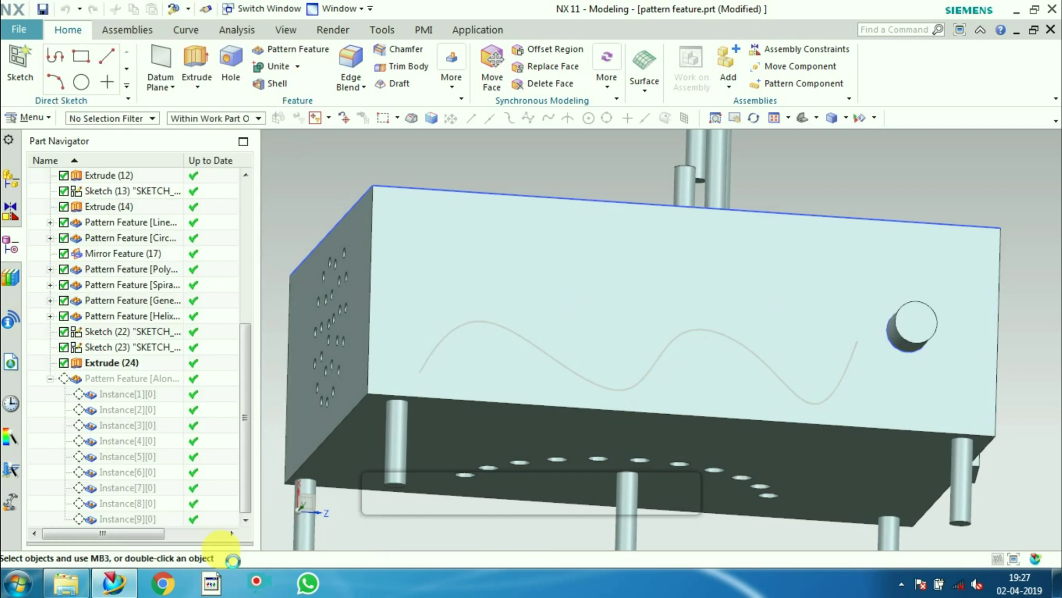
middle_click_drag(641, 400, 663, 407)
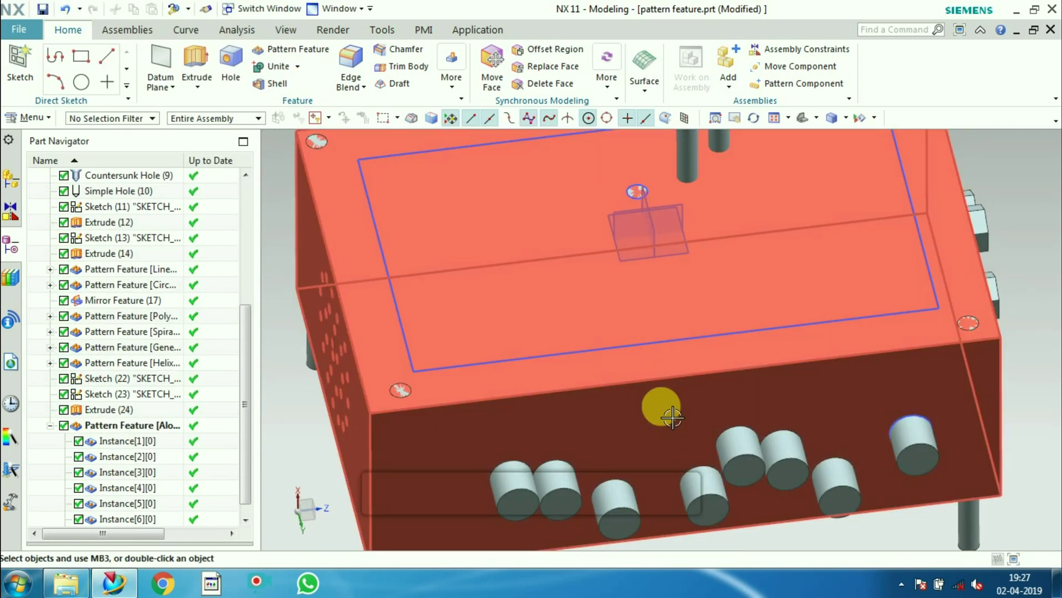
scroll(662, 408, "down", 4)
scroll(662, 407, "up", 1)
left_click(279, 51)
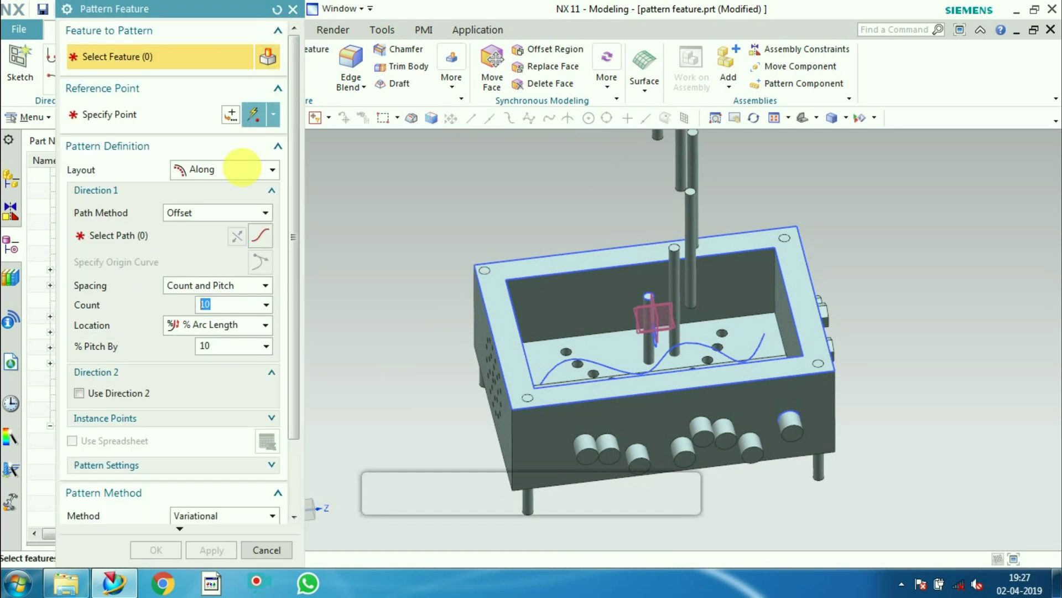
left_click(243, 170)
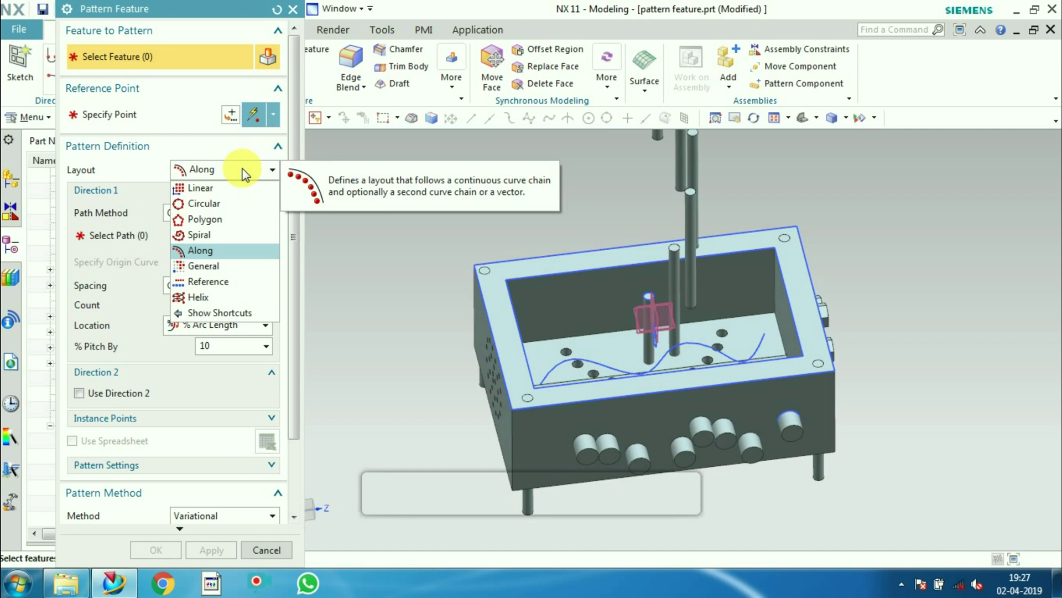
left_click(210, 266)
middle_click_drag(933, 412, 880, 415)
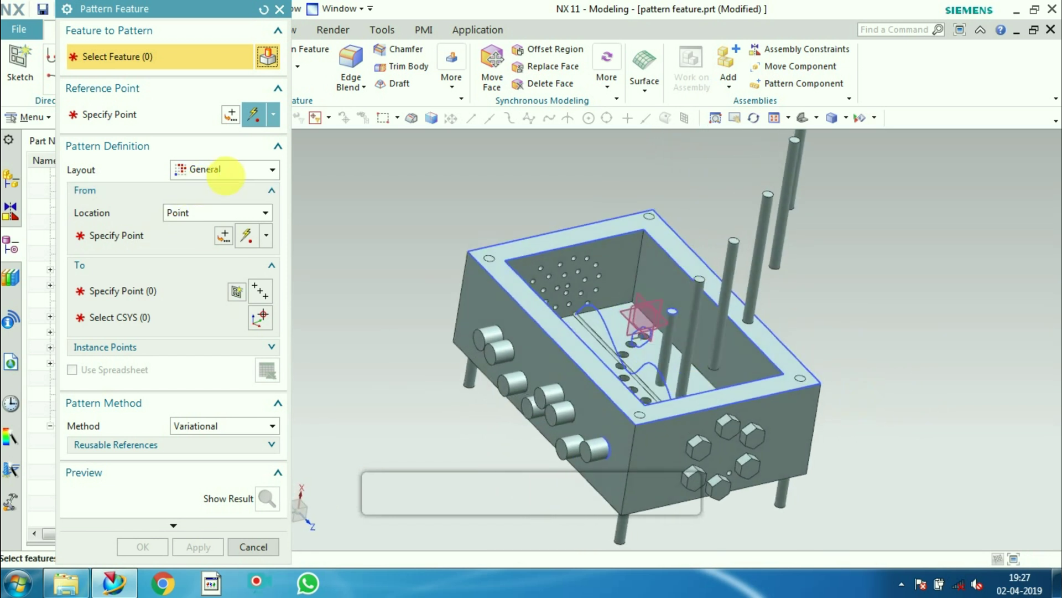
left_click(235, 170)
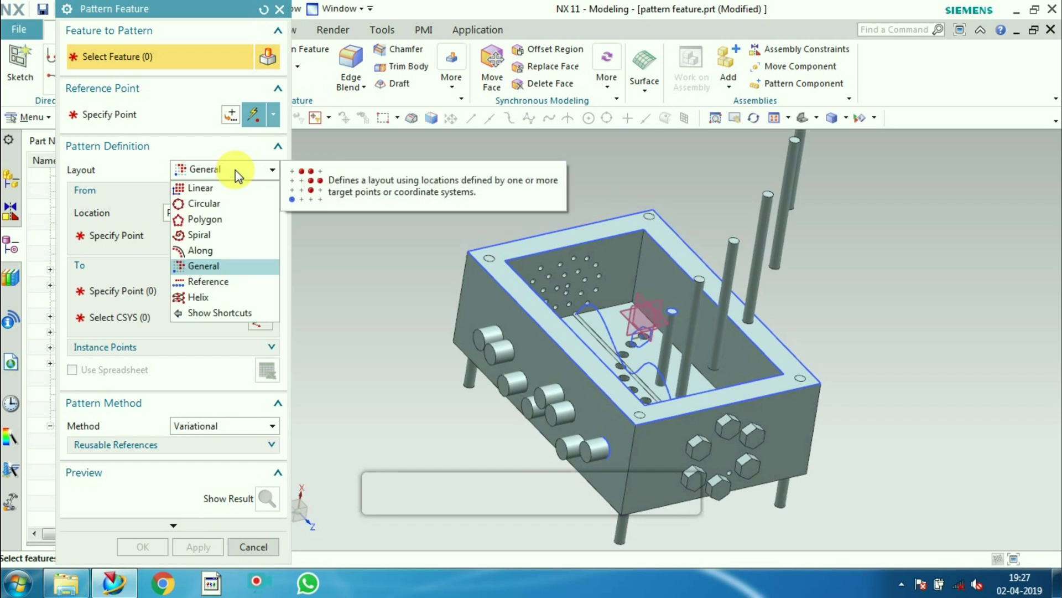
left_click(217, 275)
middle_click_drag(543, 319, 514, 362)
scroll(500, 329, "down", 3)
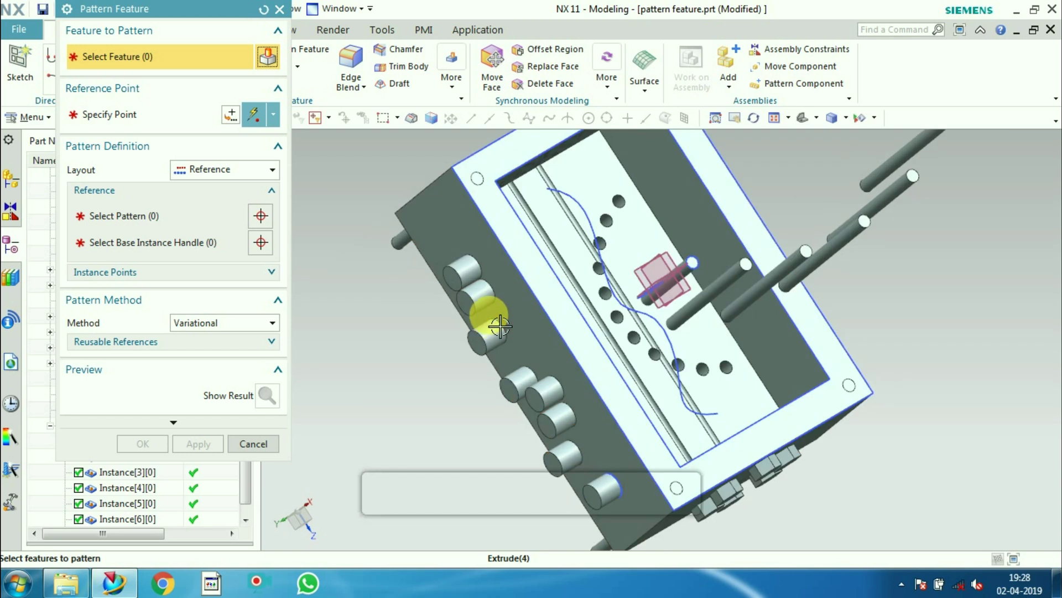
left_click(279, 10)
Start a new sketch on the box's long outer side face opposite the cylindrical bosses.
middle_click_drag(600, 343, 714, 239)
scroll(716, 239, "down", 1)
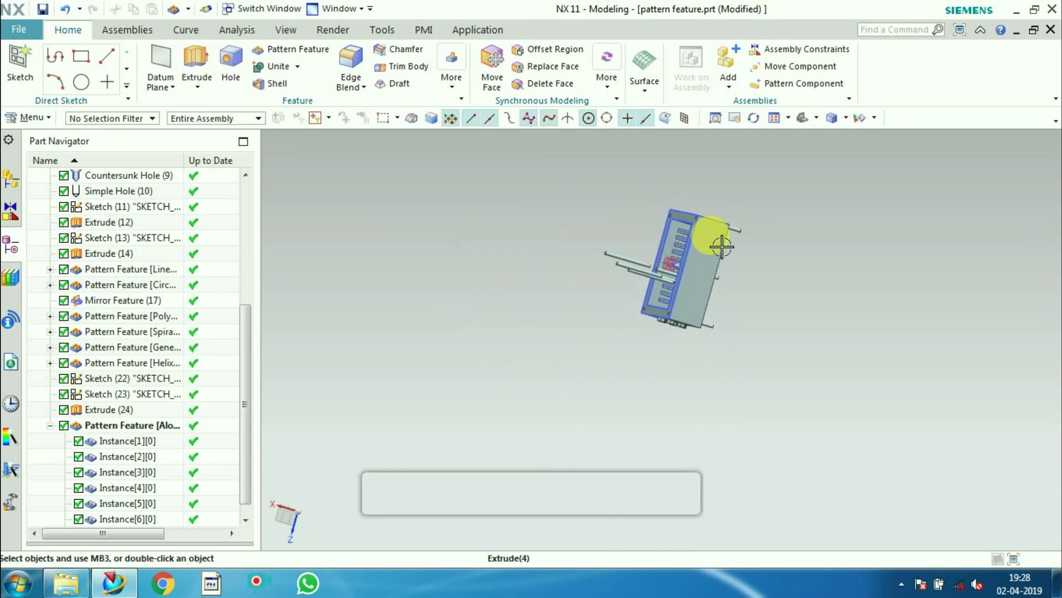
scroll(722, 246, "up", 5)
left_click(19, 75)
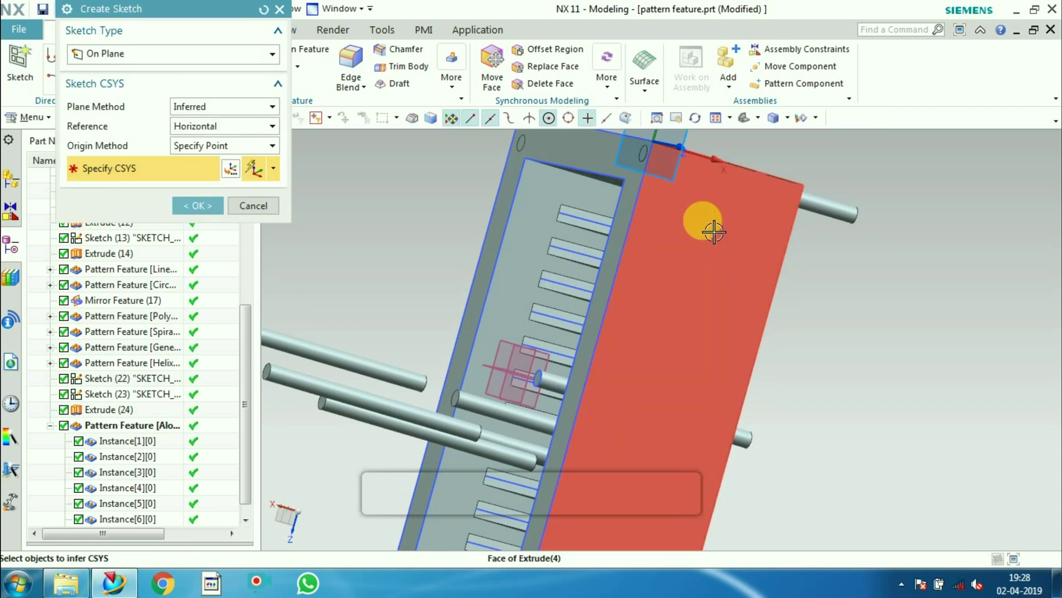
left_click(709, 226)
left_click(212, 206)
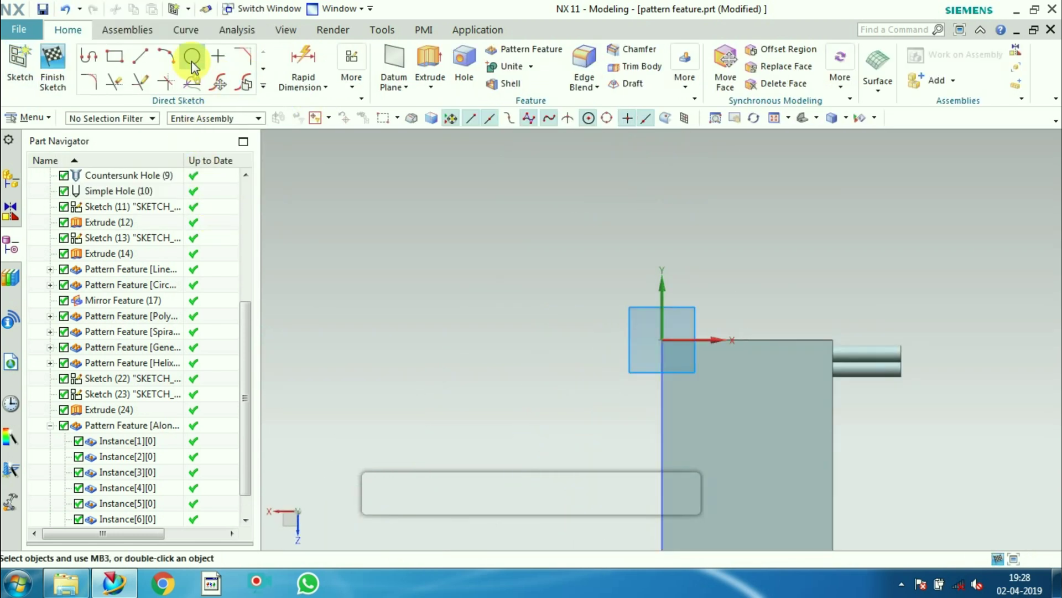
Sketch a small closed triangle from three connected lines near the face's upper corner and finish the sketch.
left_click(192, 62)
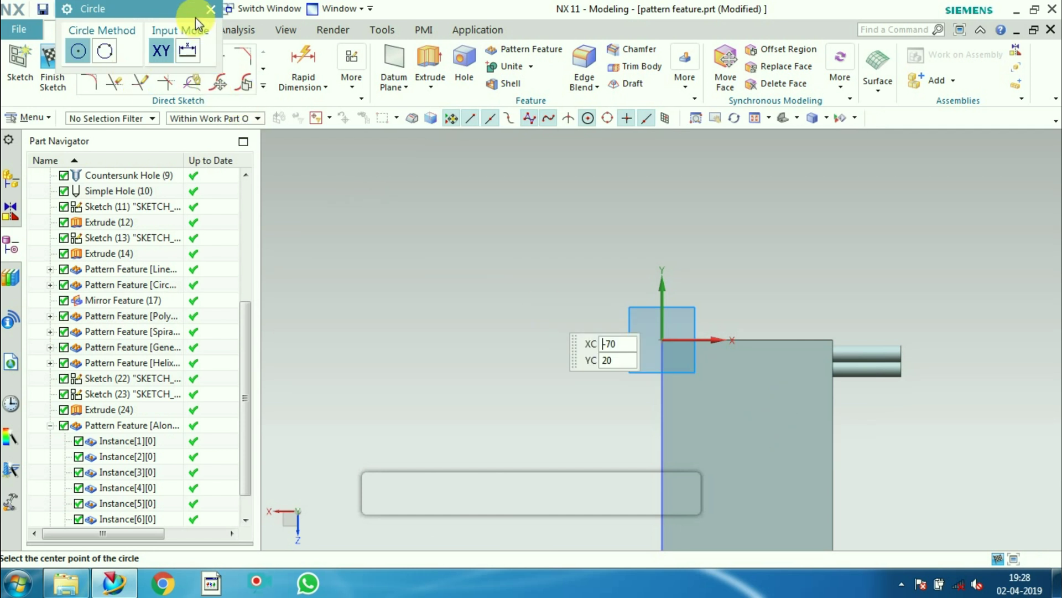
left_click(210, 11)
left_click(139, 55)
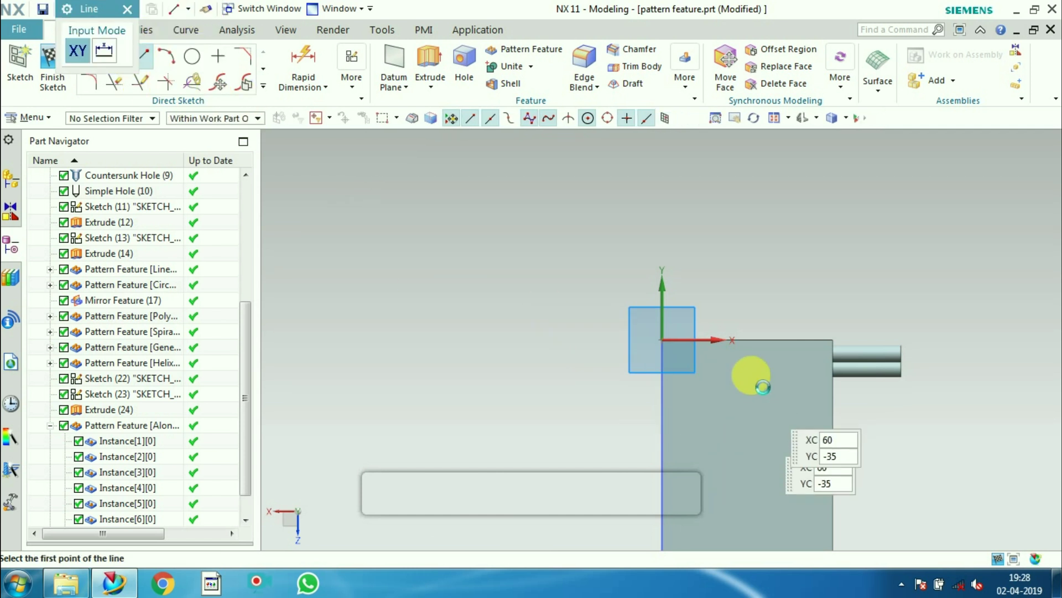
left_click(747, 375)
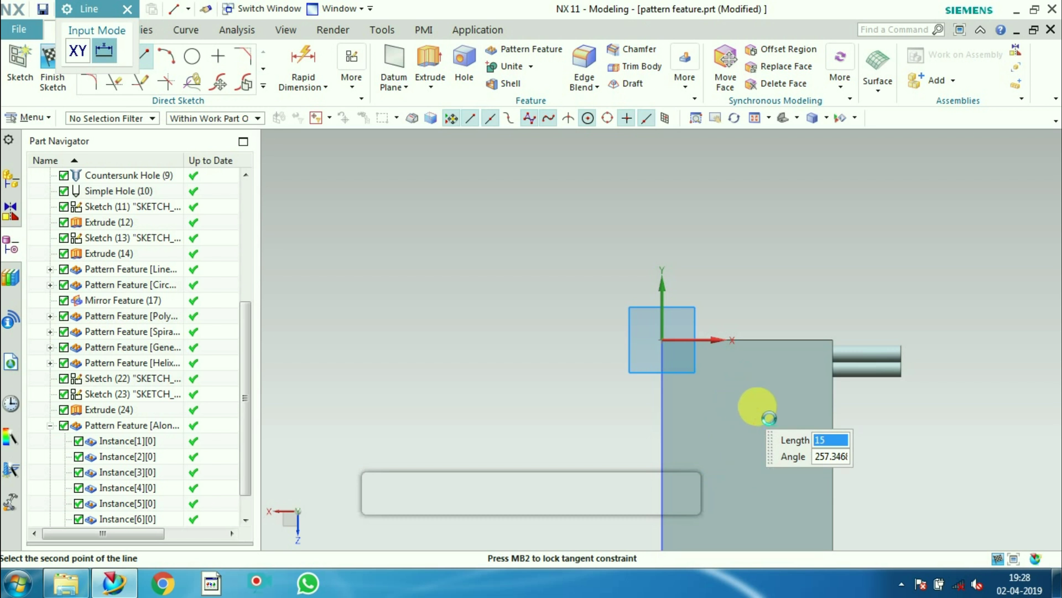
left_click(743, 402)
left_click(760, 382)
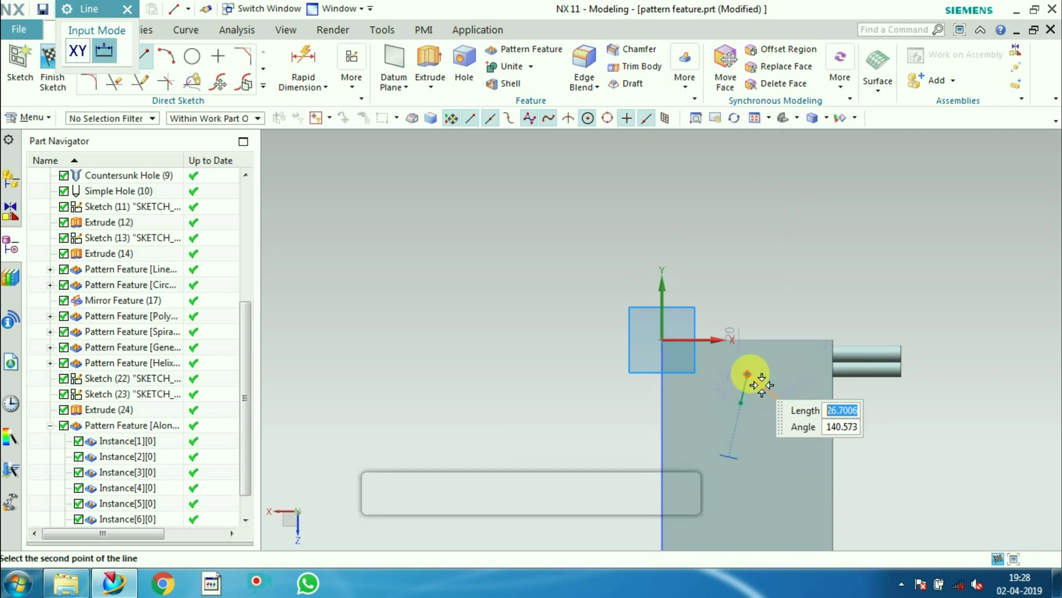
left_click(783, 403)
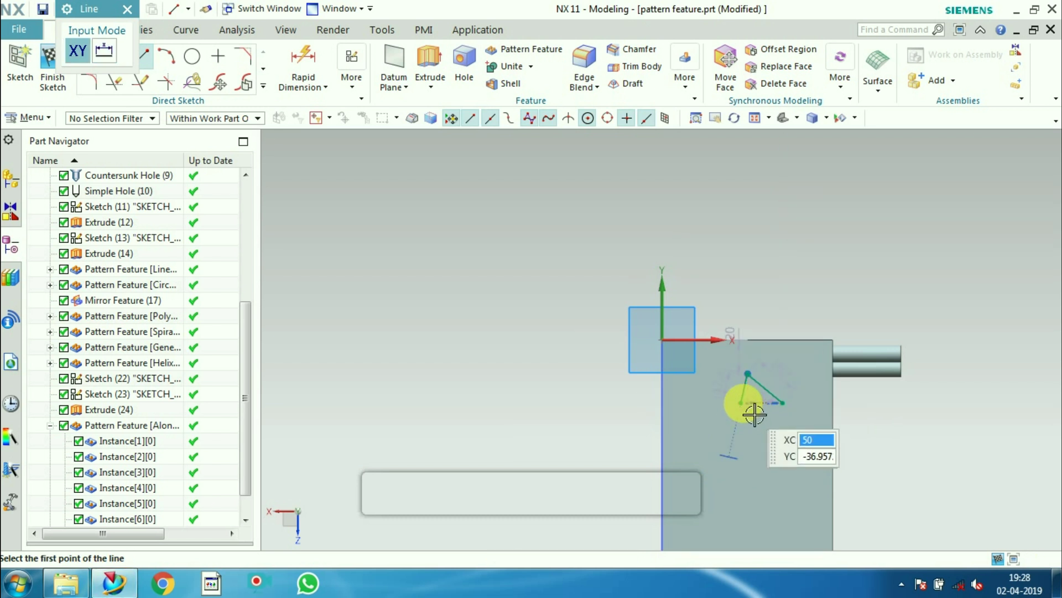
left_click(742, 402)
left_click(790, 413)
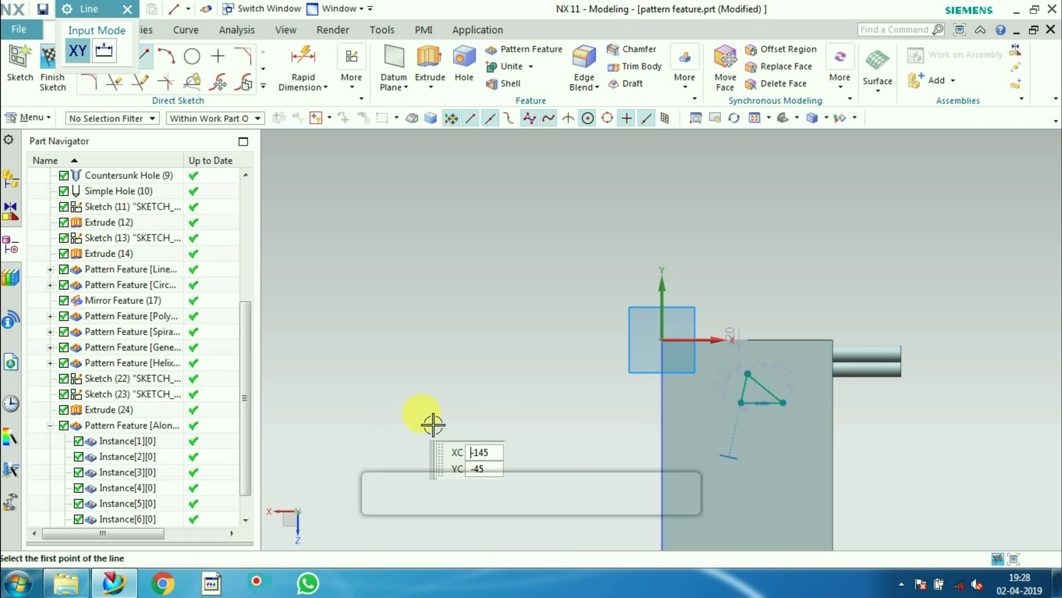
left_click(50, 69)
Extrude the triangle sketch from the box's side face to an end distance of 5 mm.
scroll(758, 363, "up", 2)
scroll(758, 363, "down", 4)
middle_click_drag(709, 448, 608, 421)
left_click(196, 55)
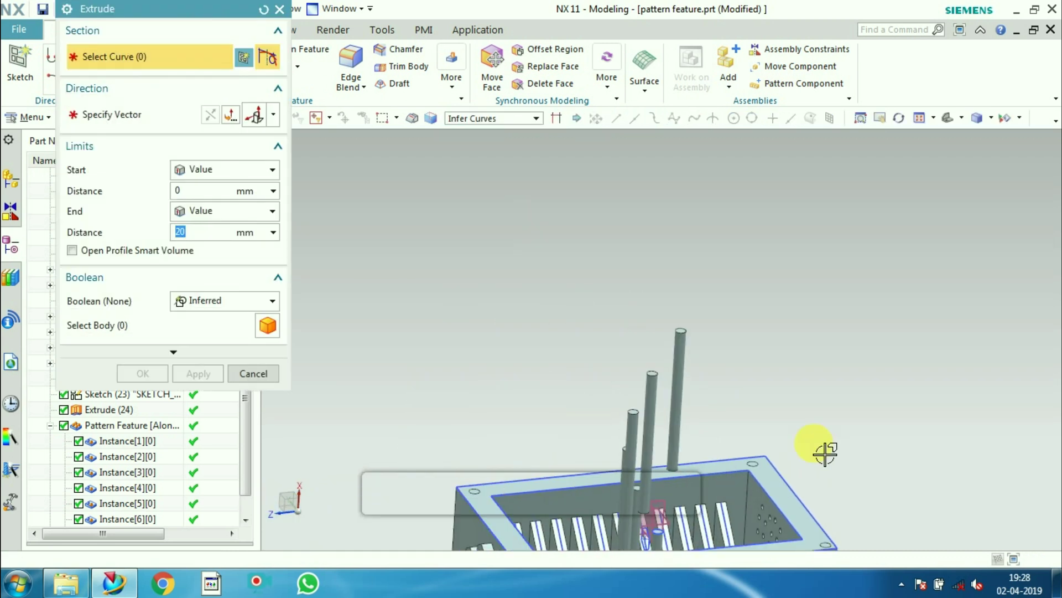
scroll(818, 503, "down", 2)
scroll(816, 540, "up", 5)
scroll(818, 531, "down", 4)
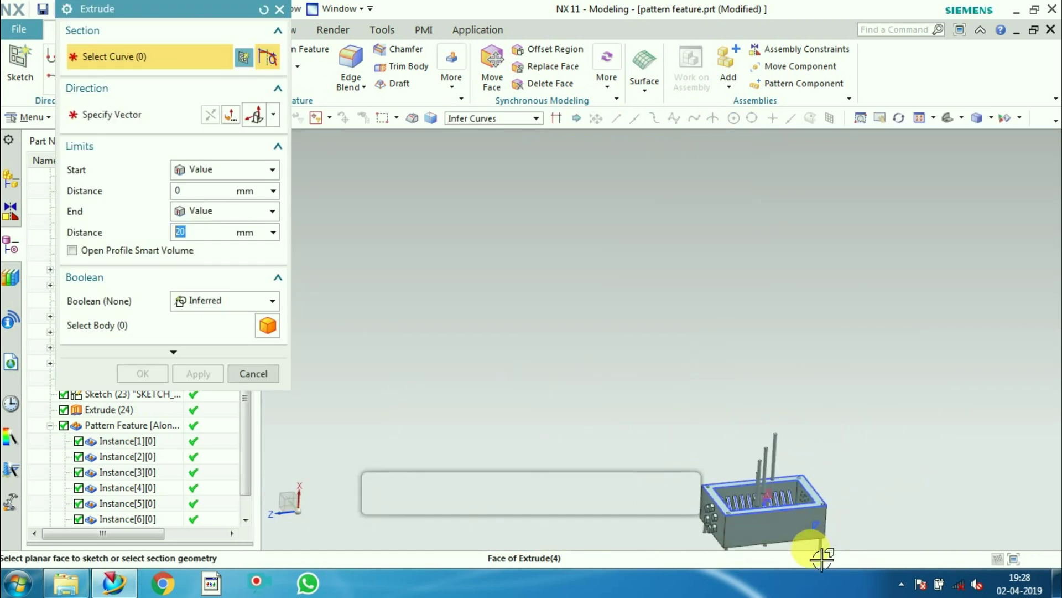
scroll(817, 556, "up", 5)
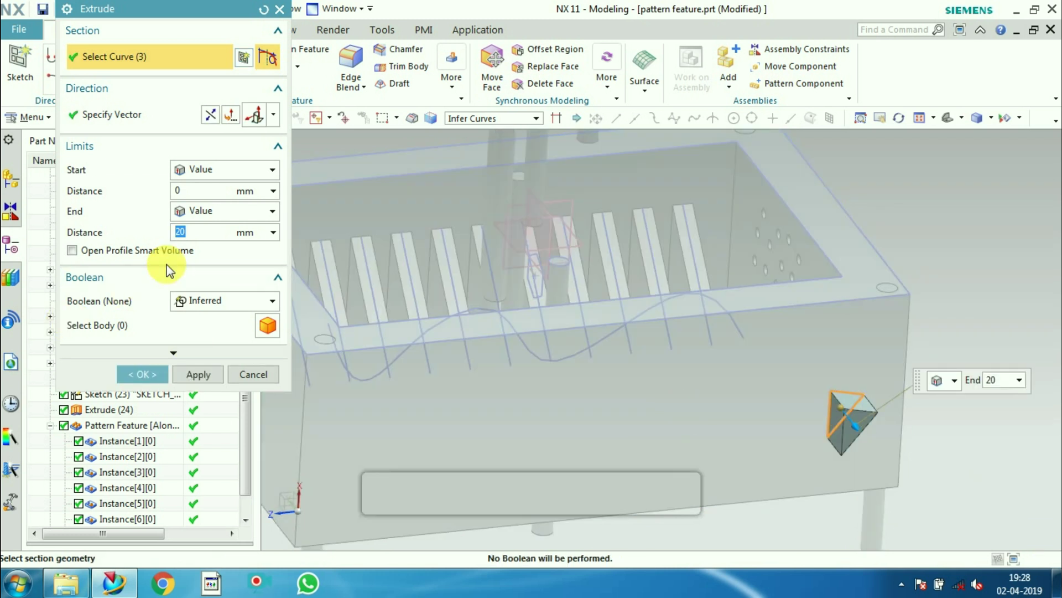
type("5")
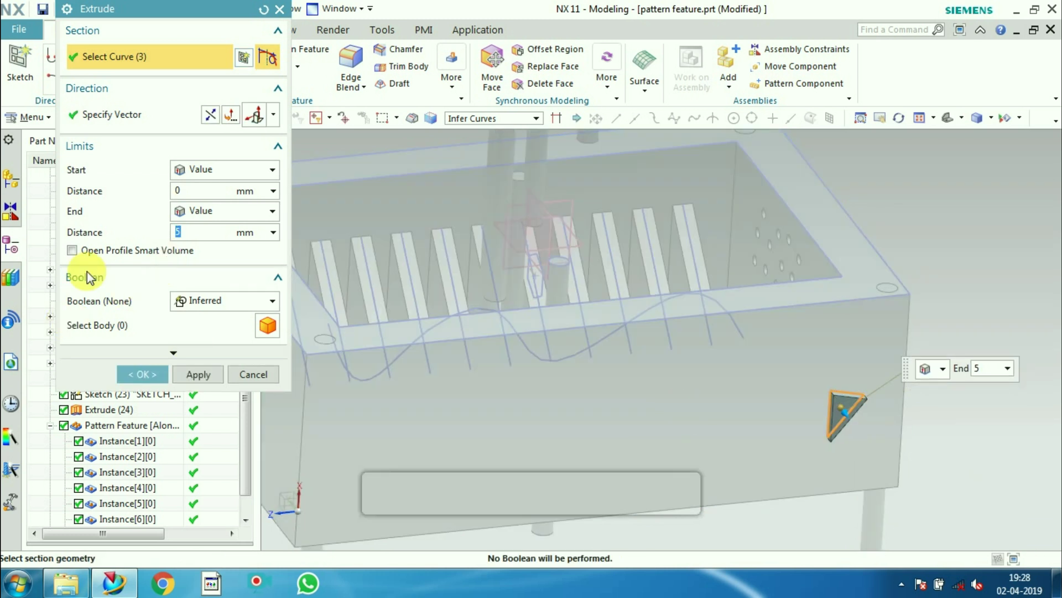
left_click(128, 376)
Start a new pattern feature with the triangular extrusion as its feature and set the layout to Reference.
middle_click_drag(716, 344, 450, 214)
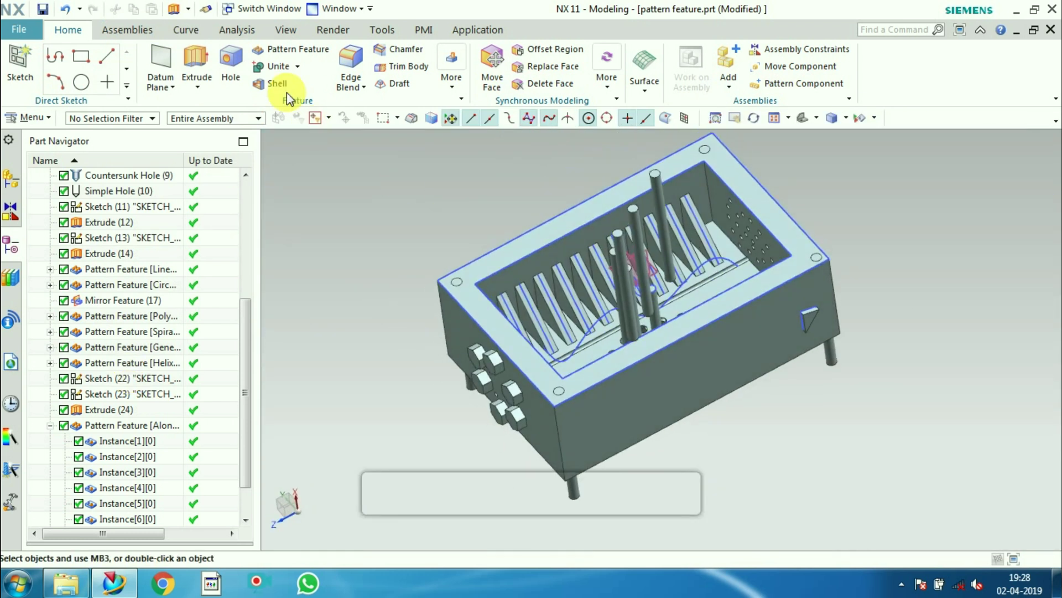
left_click(293, 49)
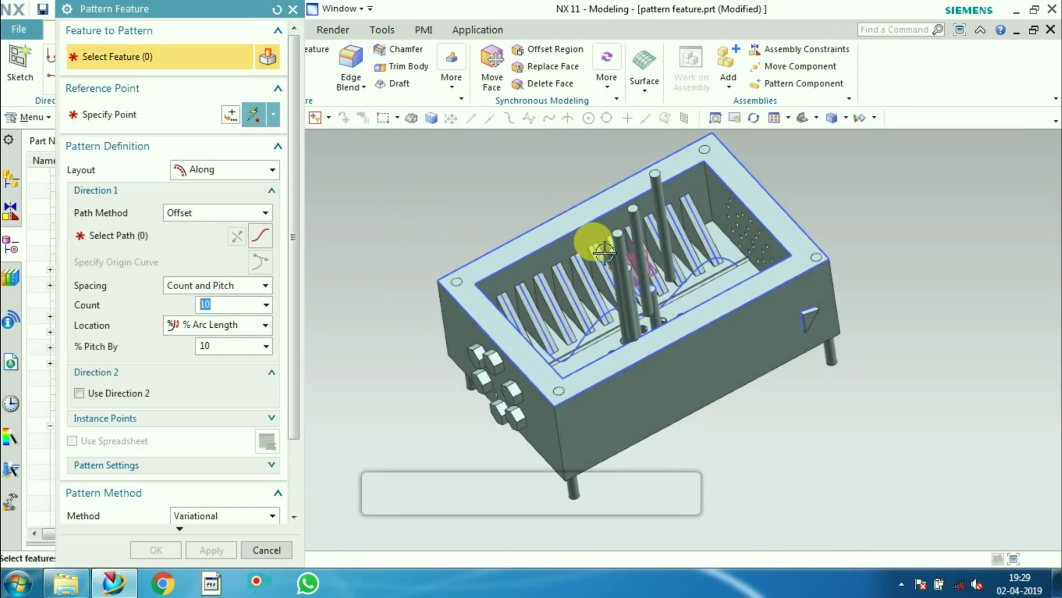
scroll(609, 230, "down", 4)
scroll(619, 238, "up", 5)
scroll(622, 239, "up", 2)
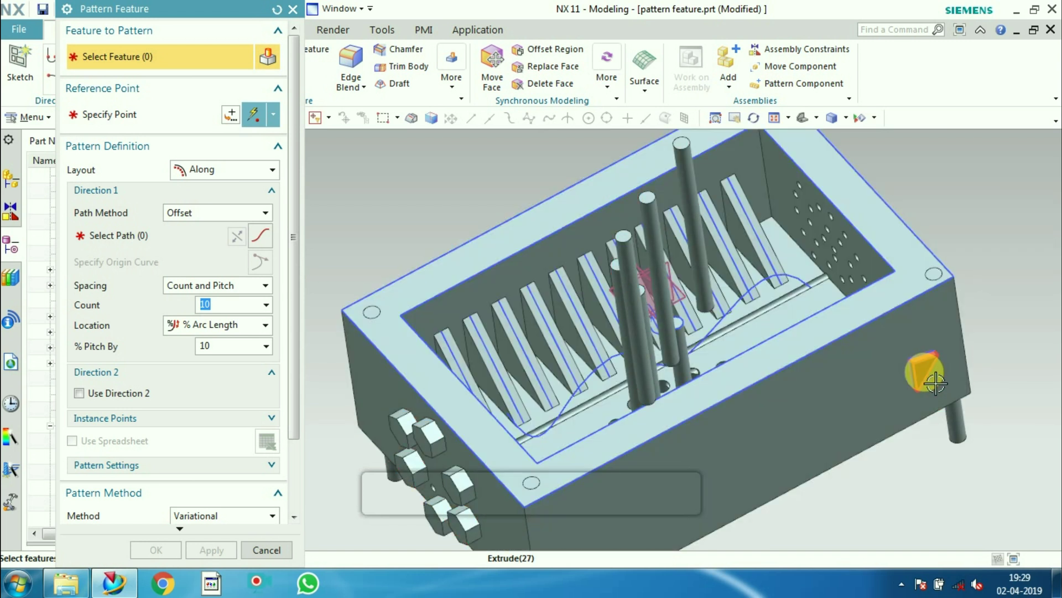
left_click(923, 371)
left_click(235, 168)
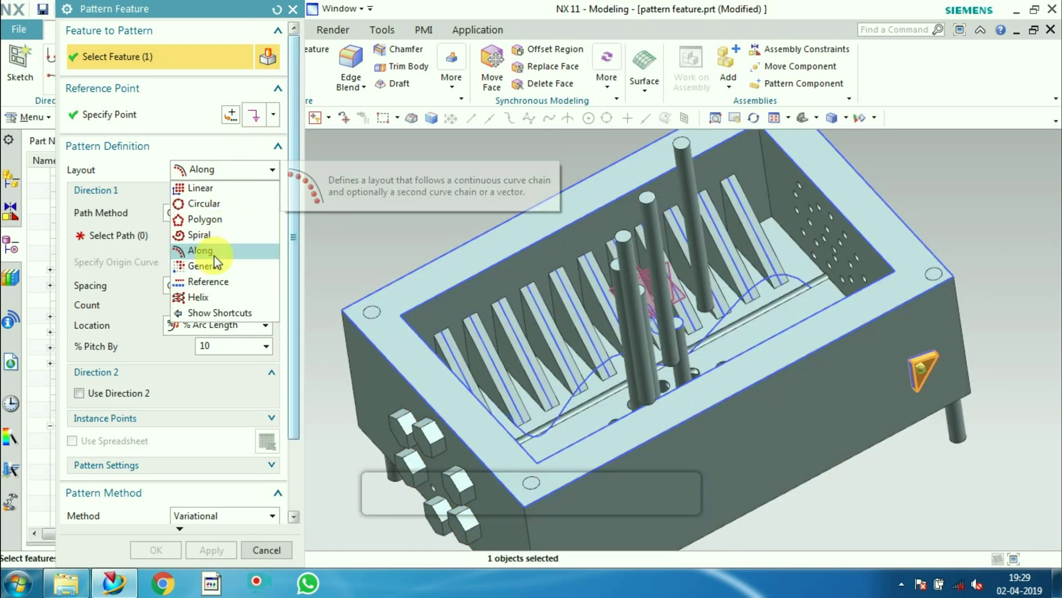
left_click(215, 283)
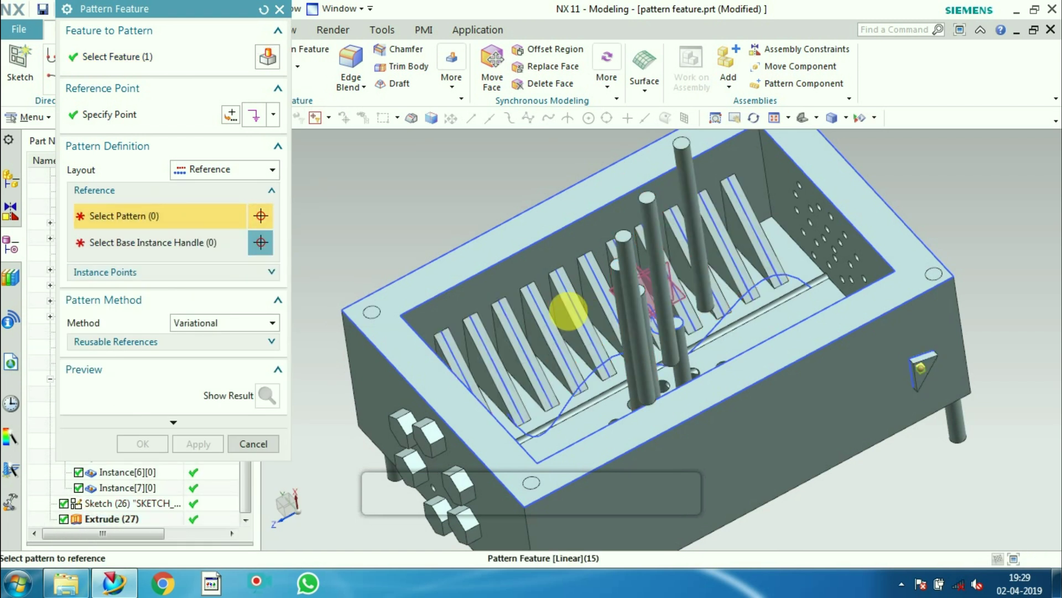
Choose the linear rib pattern inside the box as the reference pattern and re-specify the reference point at a free location near the triangular extrusion.
left_click(579, 322)
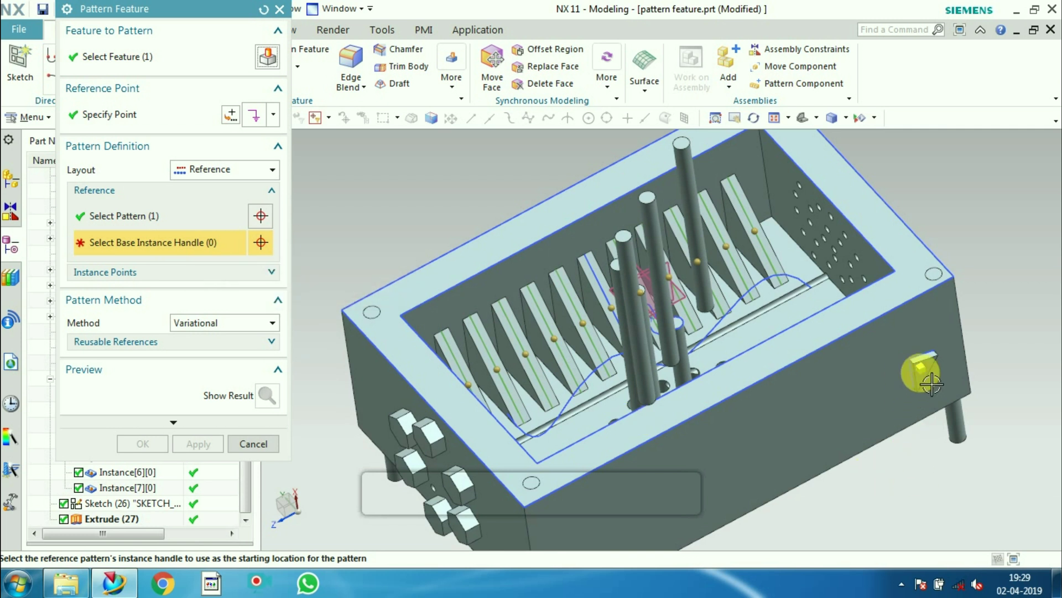
left_click(933, 382)
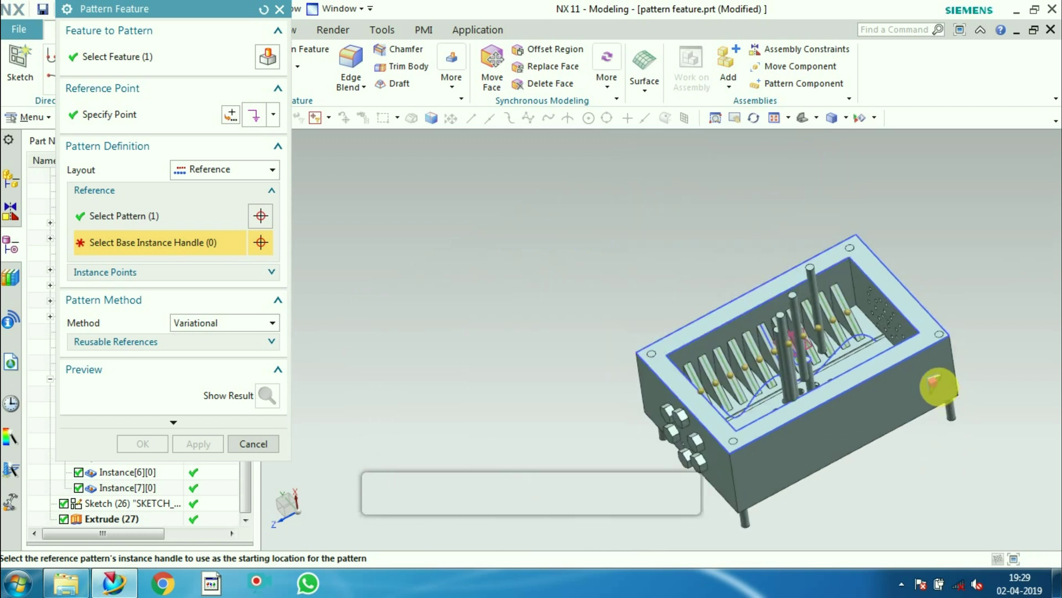
scroll(935, 382, "down", 6)
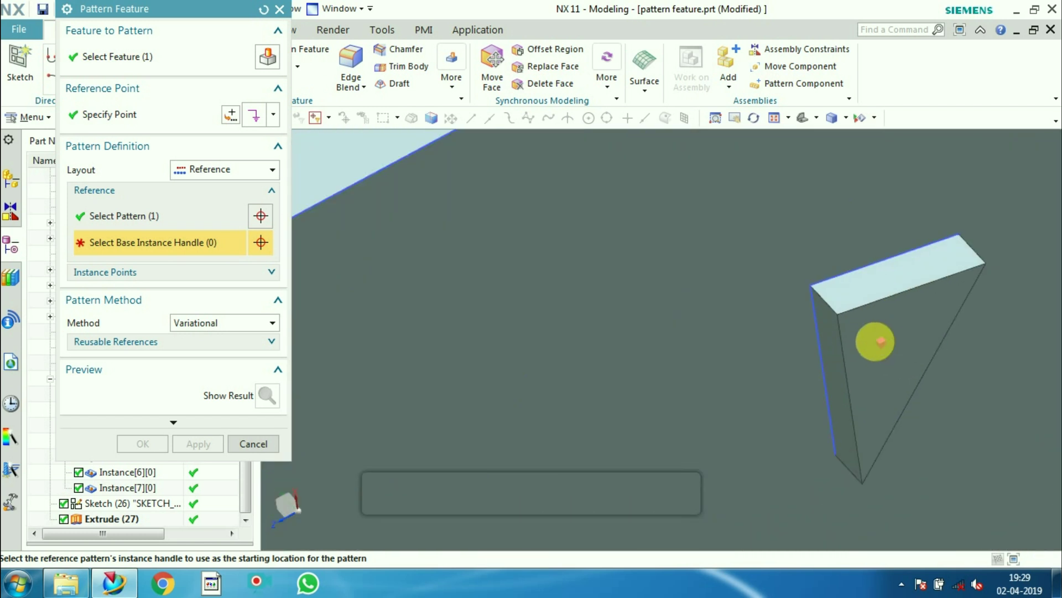
left_click(815, 315)
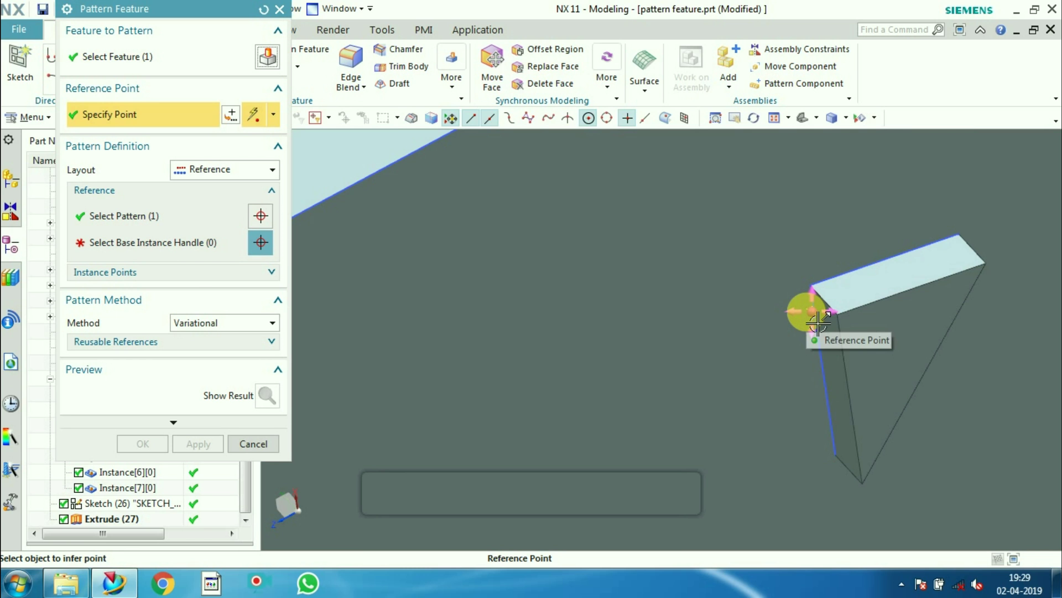
left_click(670, 399)
scroll(708, 432, "down", 3)
scroll(705, 432, "up", 6)
middle_click_drag(675, 505, 625, 471)
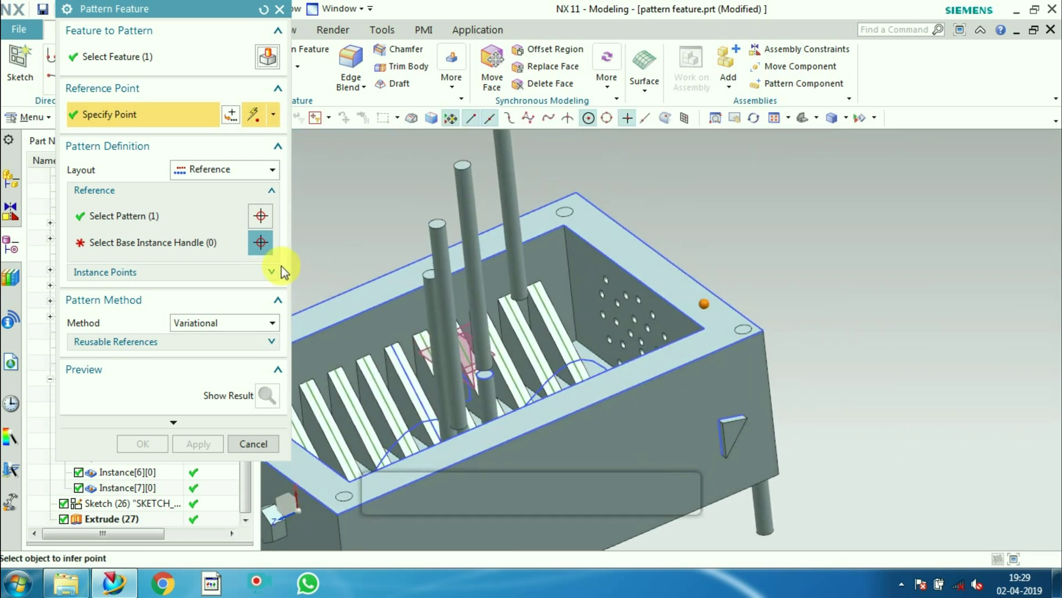
Use the instance point of the rib nearest the perforated end wall as the base instance handle and expand the instance point options.
left_click(262, 244)
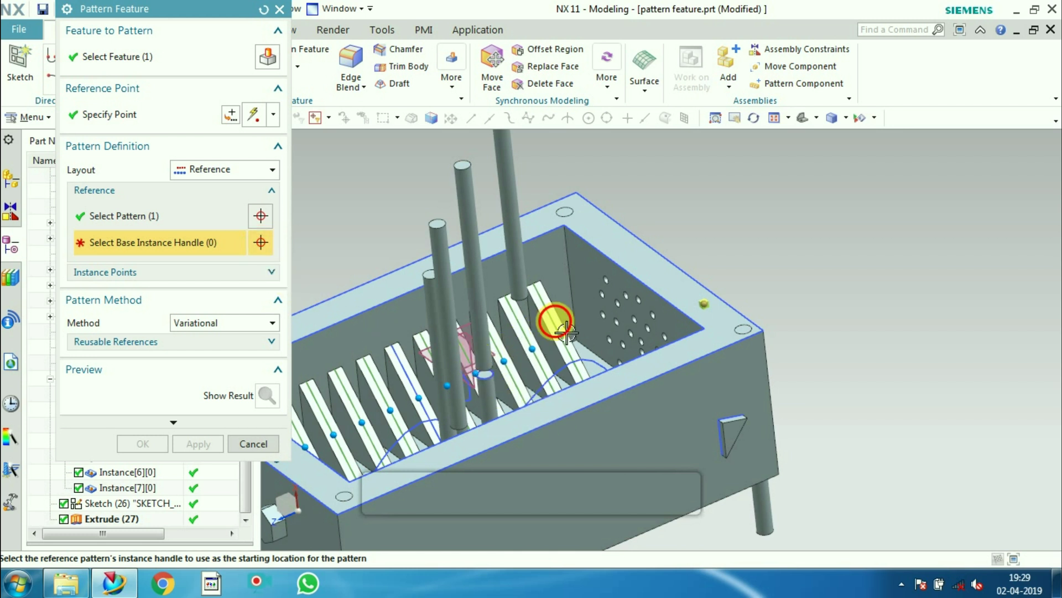
left_click(565, 331)
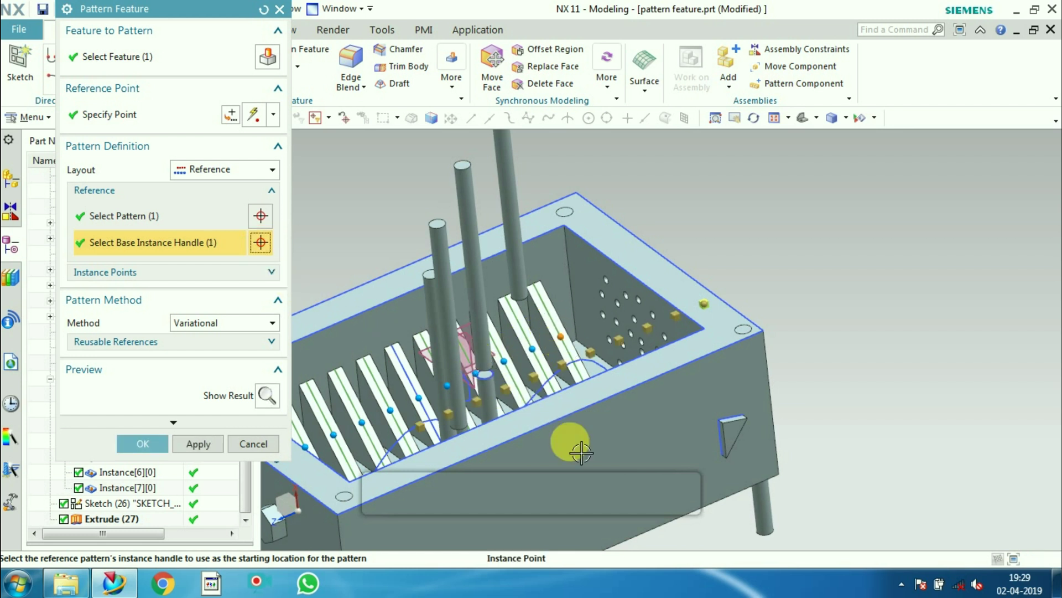
scroll(616, 482, "up", 3)
middle_click_drag(618, 475, 678, 491)
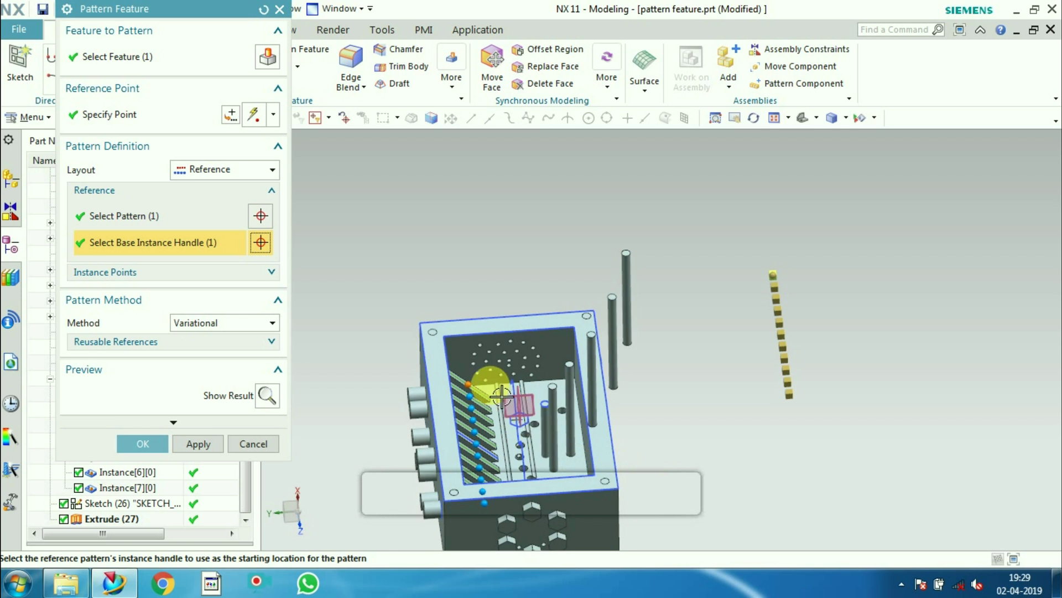
scroll(500, 396, "up", 2)
left_click(258, 276)
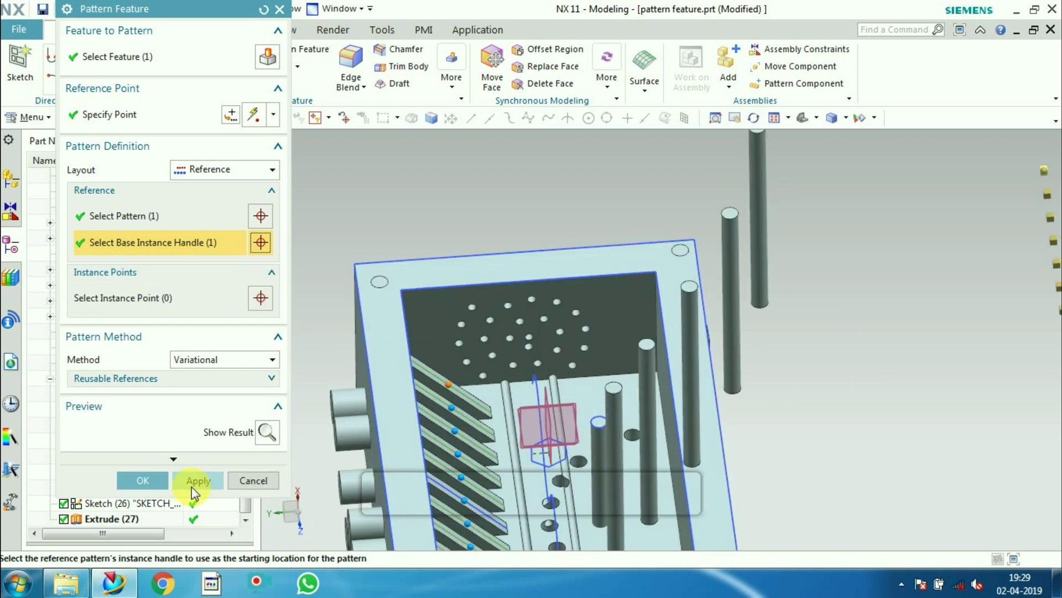
Apply the Reference pattern of the triangular extrusion along the box's side face and exit the Pattern Feature command.
left_click(191, 487)
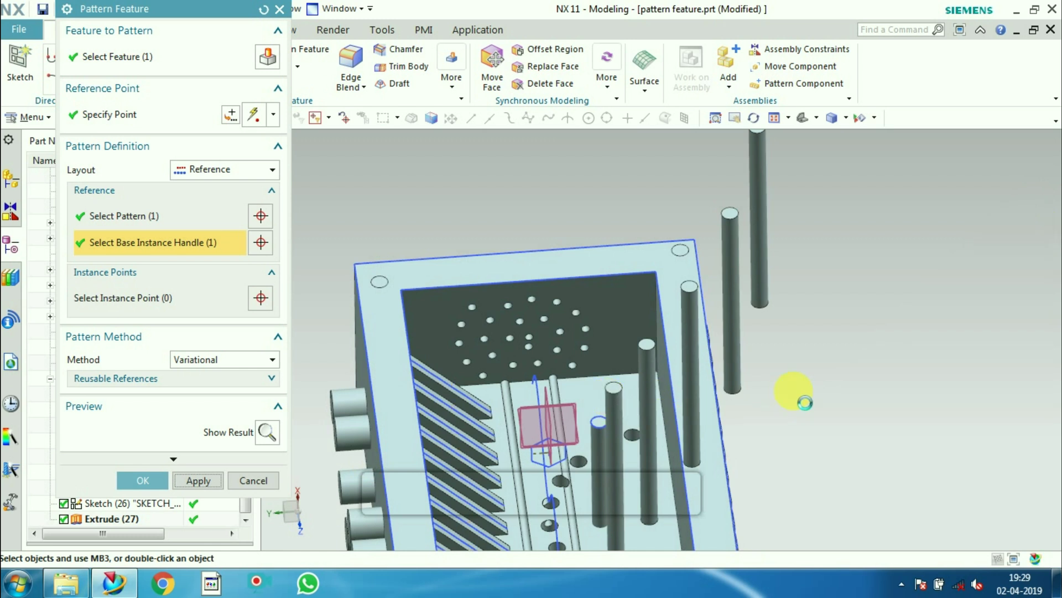
scroll(805, 402, "up", 6)
middle_click_drag(805, 402, 814, 434)
scroll(808, 420, "down", 8)
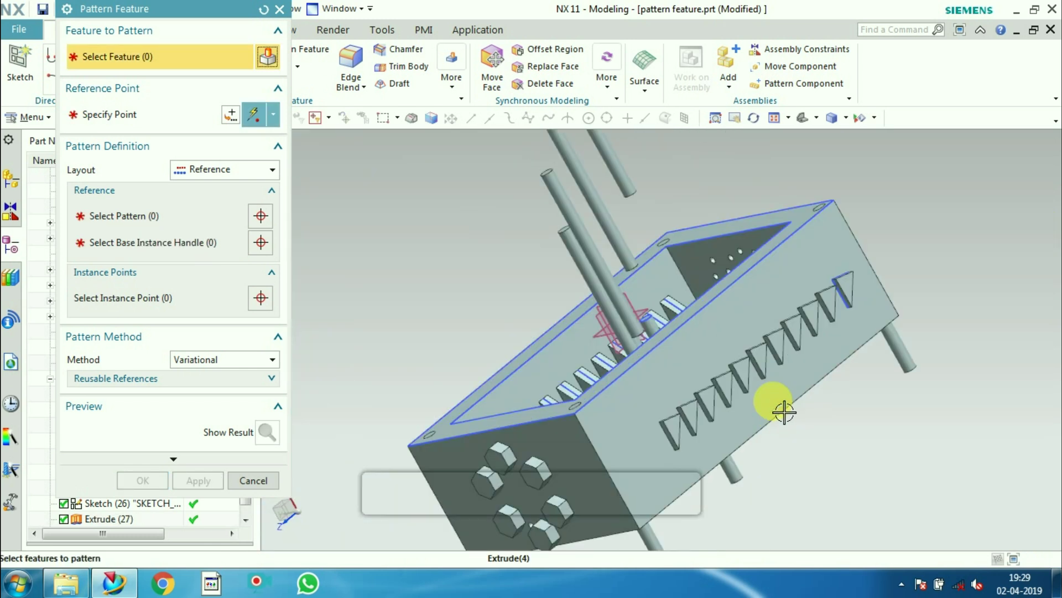
scroll(773, 402, "down", 1)
left_click(239, 481)
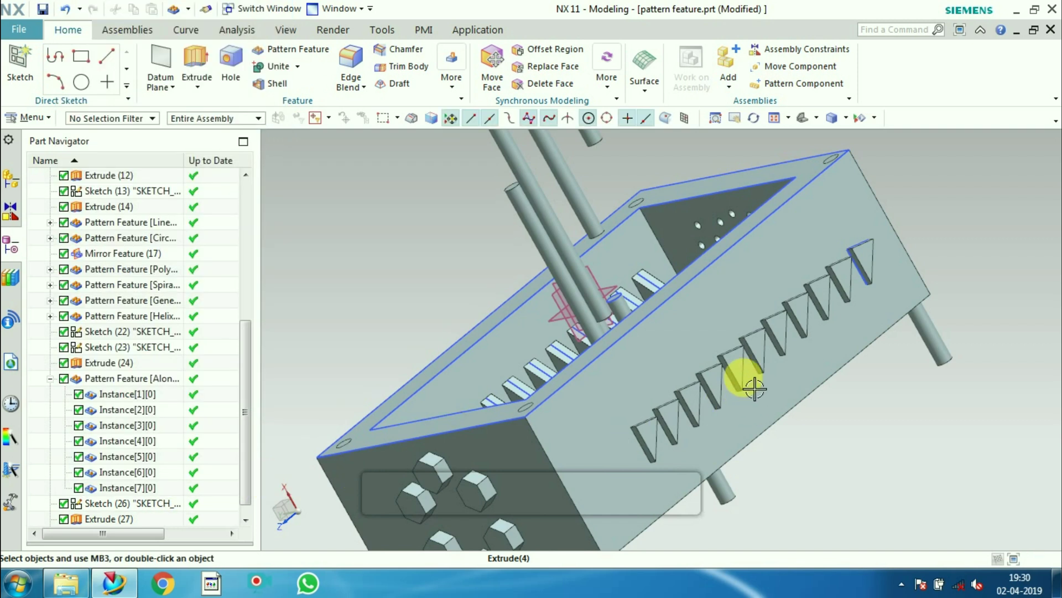
Examine the patterned triangles on the side face and the finished box from several angles.
scroll(749, 376, "down", 4)
middle_click_drag(750, 379, 629, 408)
scroll(730, 391, "down", 4)
scroll(725, 387, "up", 5)
scroll(636, 411, "down", 5)
scroll(641, 412, "up", 5)
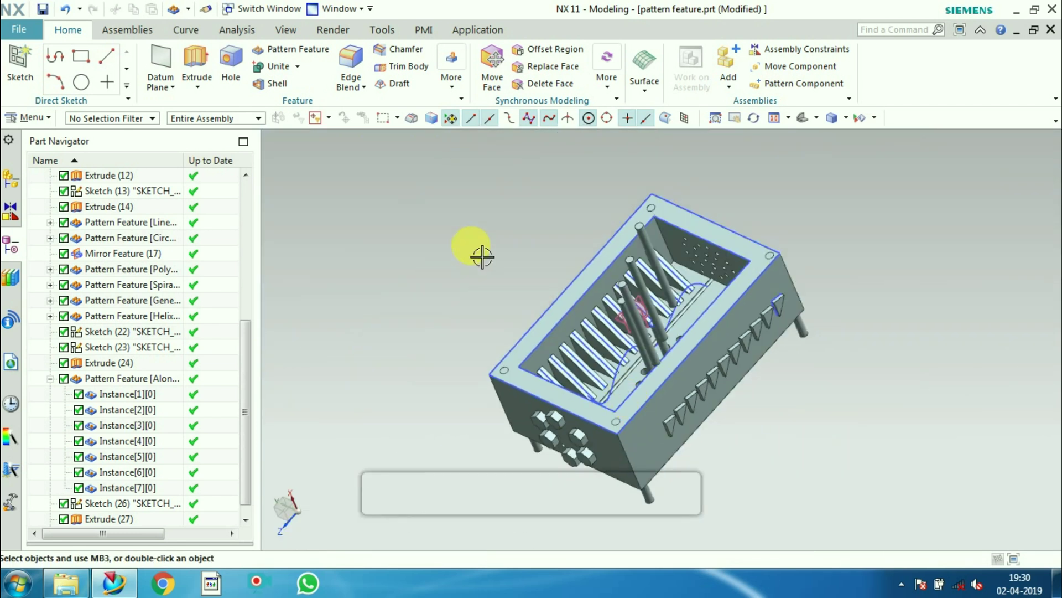
middle_click_drag(550, 249, 476, 343)
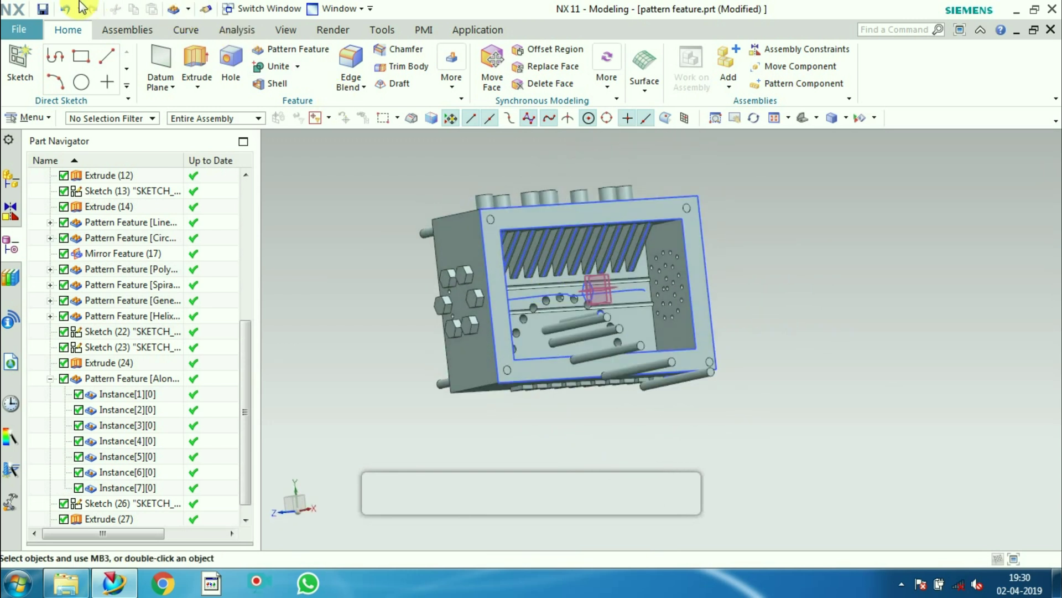
Save the pattern feature part and close the program.
left_click(43, 9)
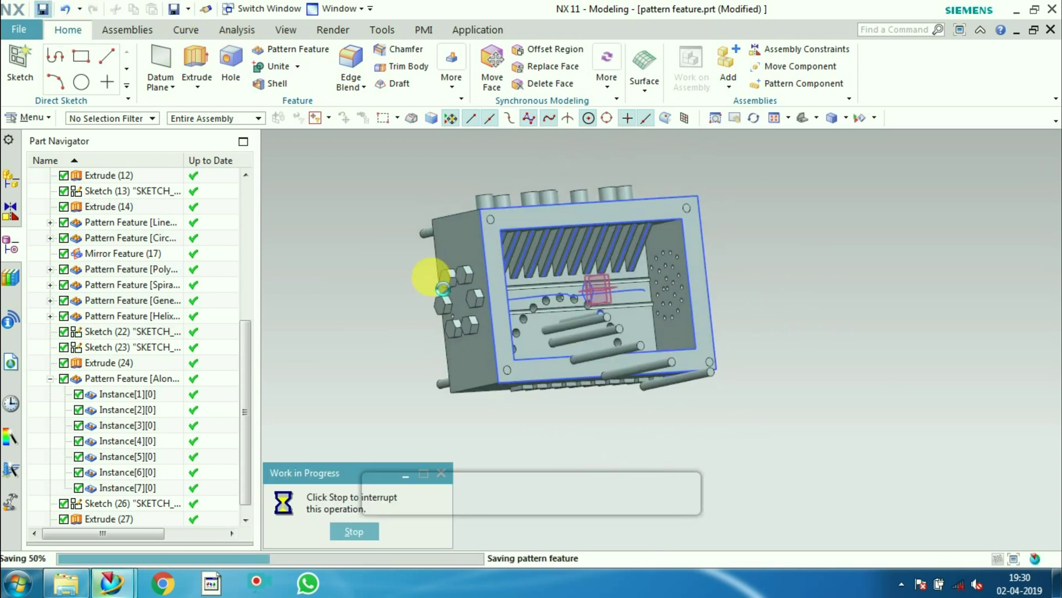
left_click(1051, 11)
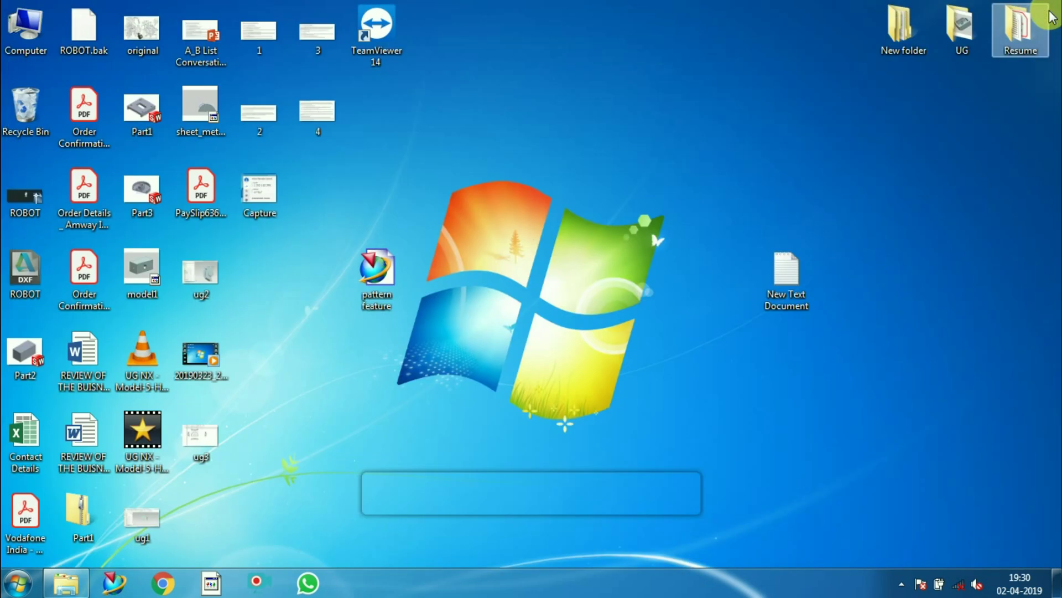